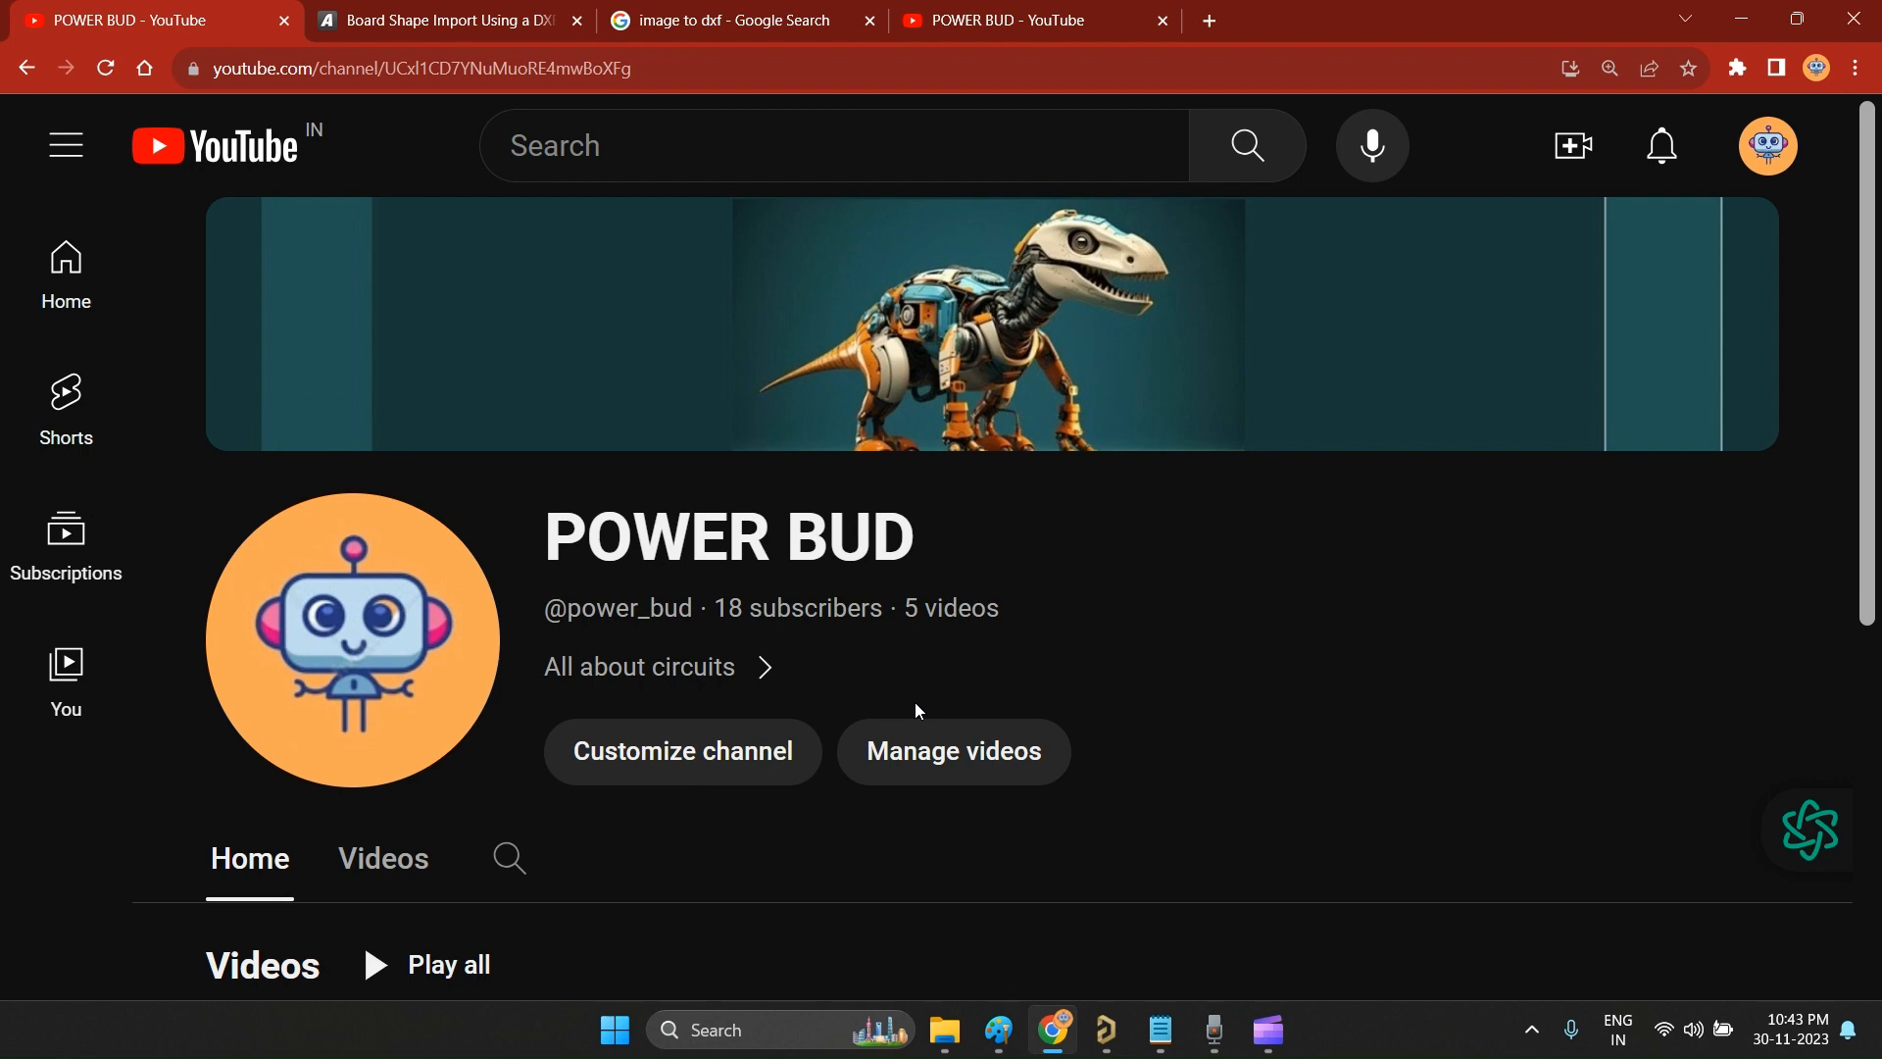
Step: Review the enclosure and panel drawings in Paint, then open the Altium guide on DXF/DWG board shape import in Chrome
left_click(999, 1029)
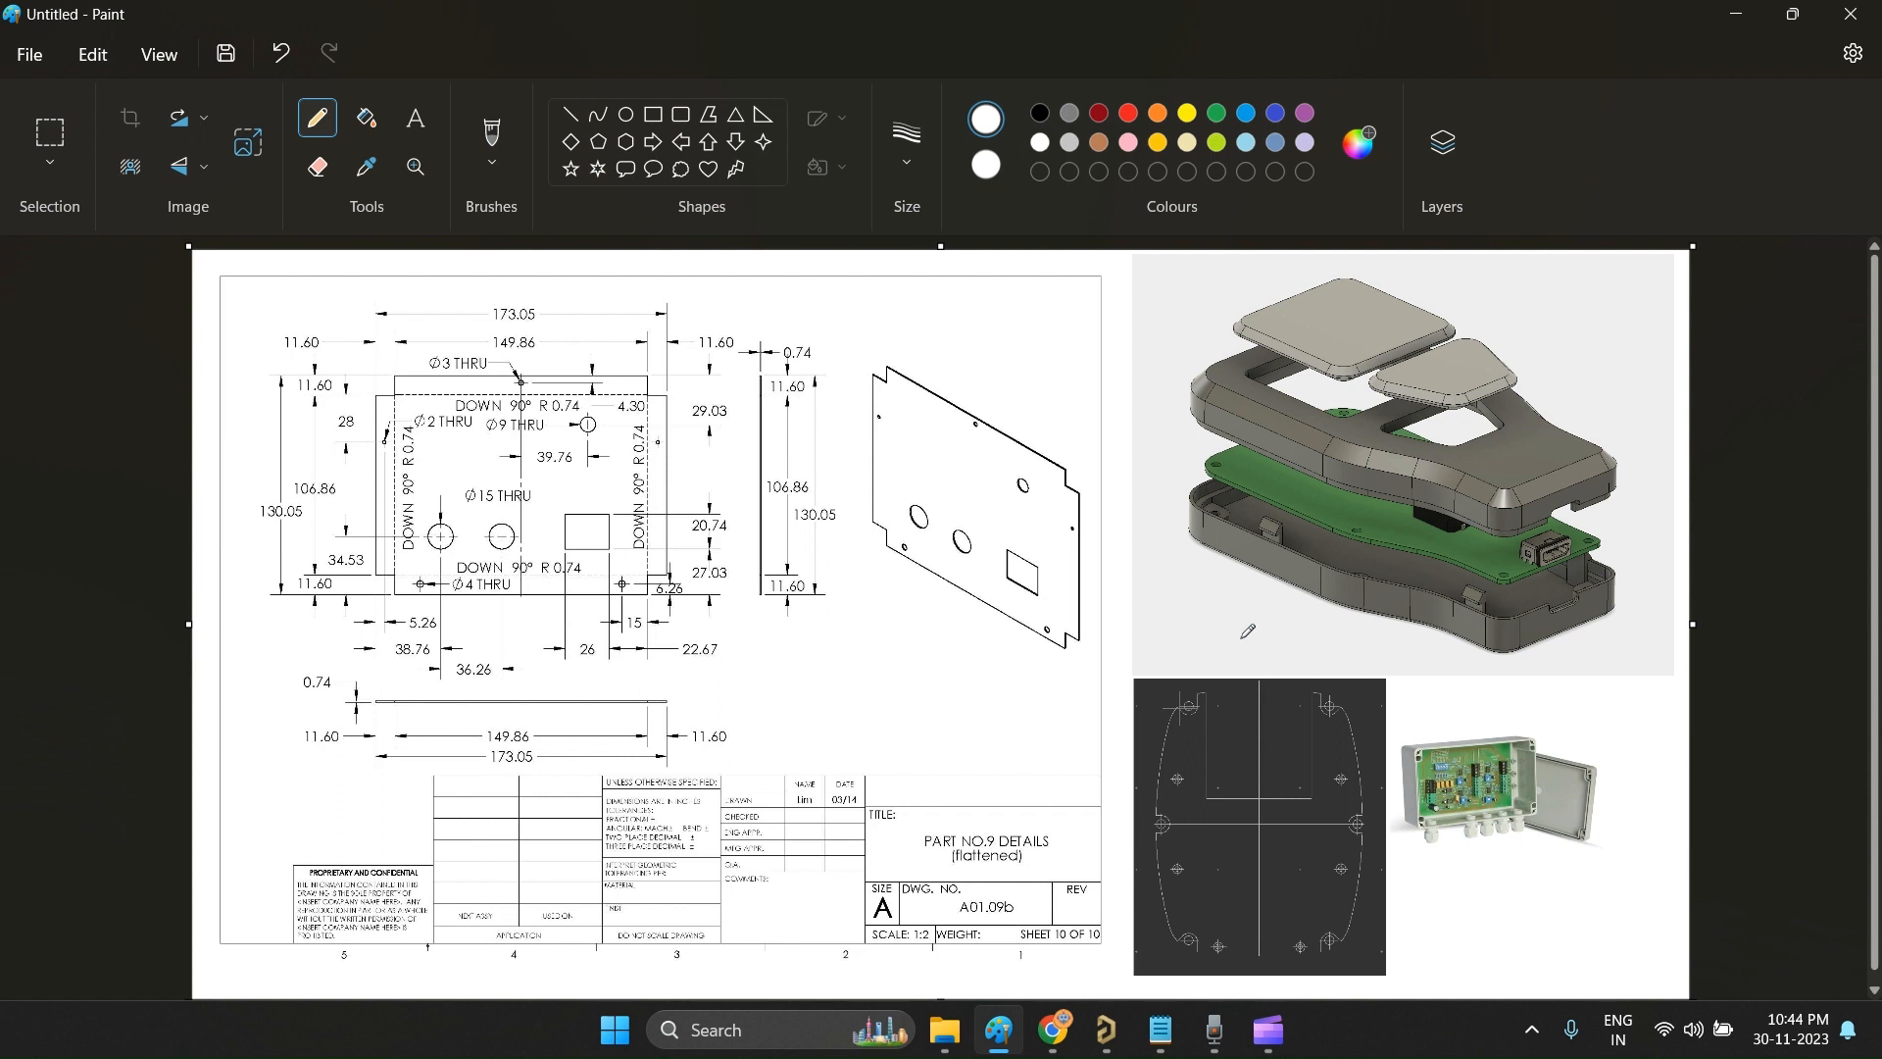
left_click(1063, 1030)
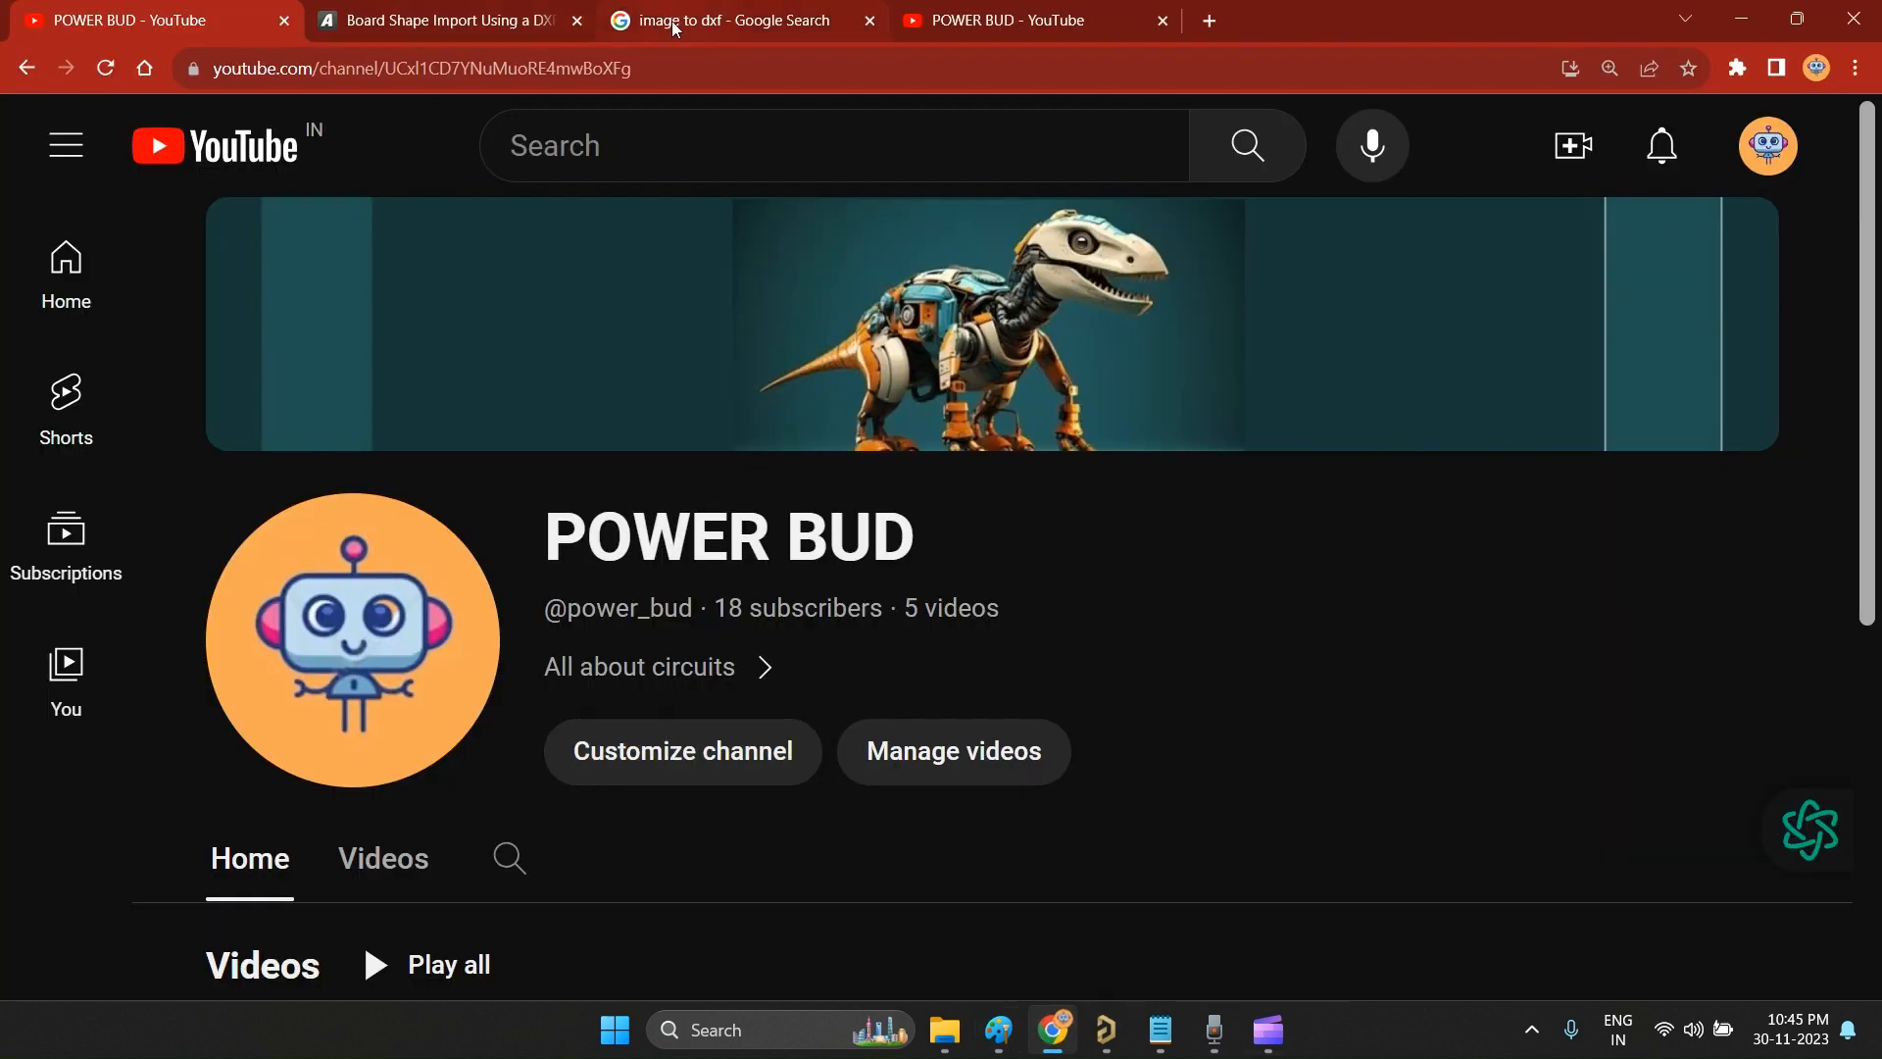
left_click(419, 15)
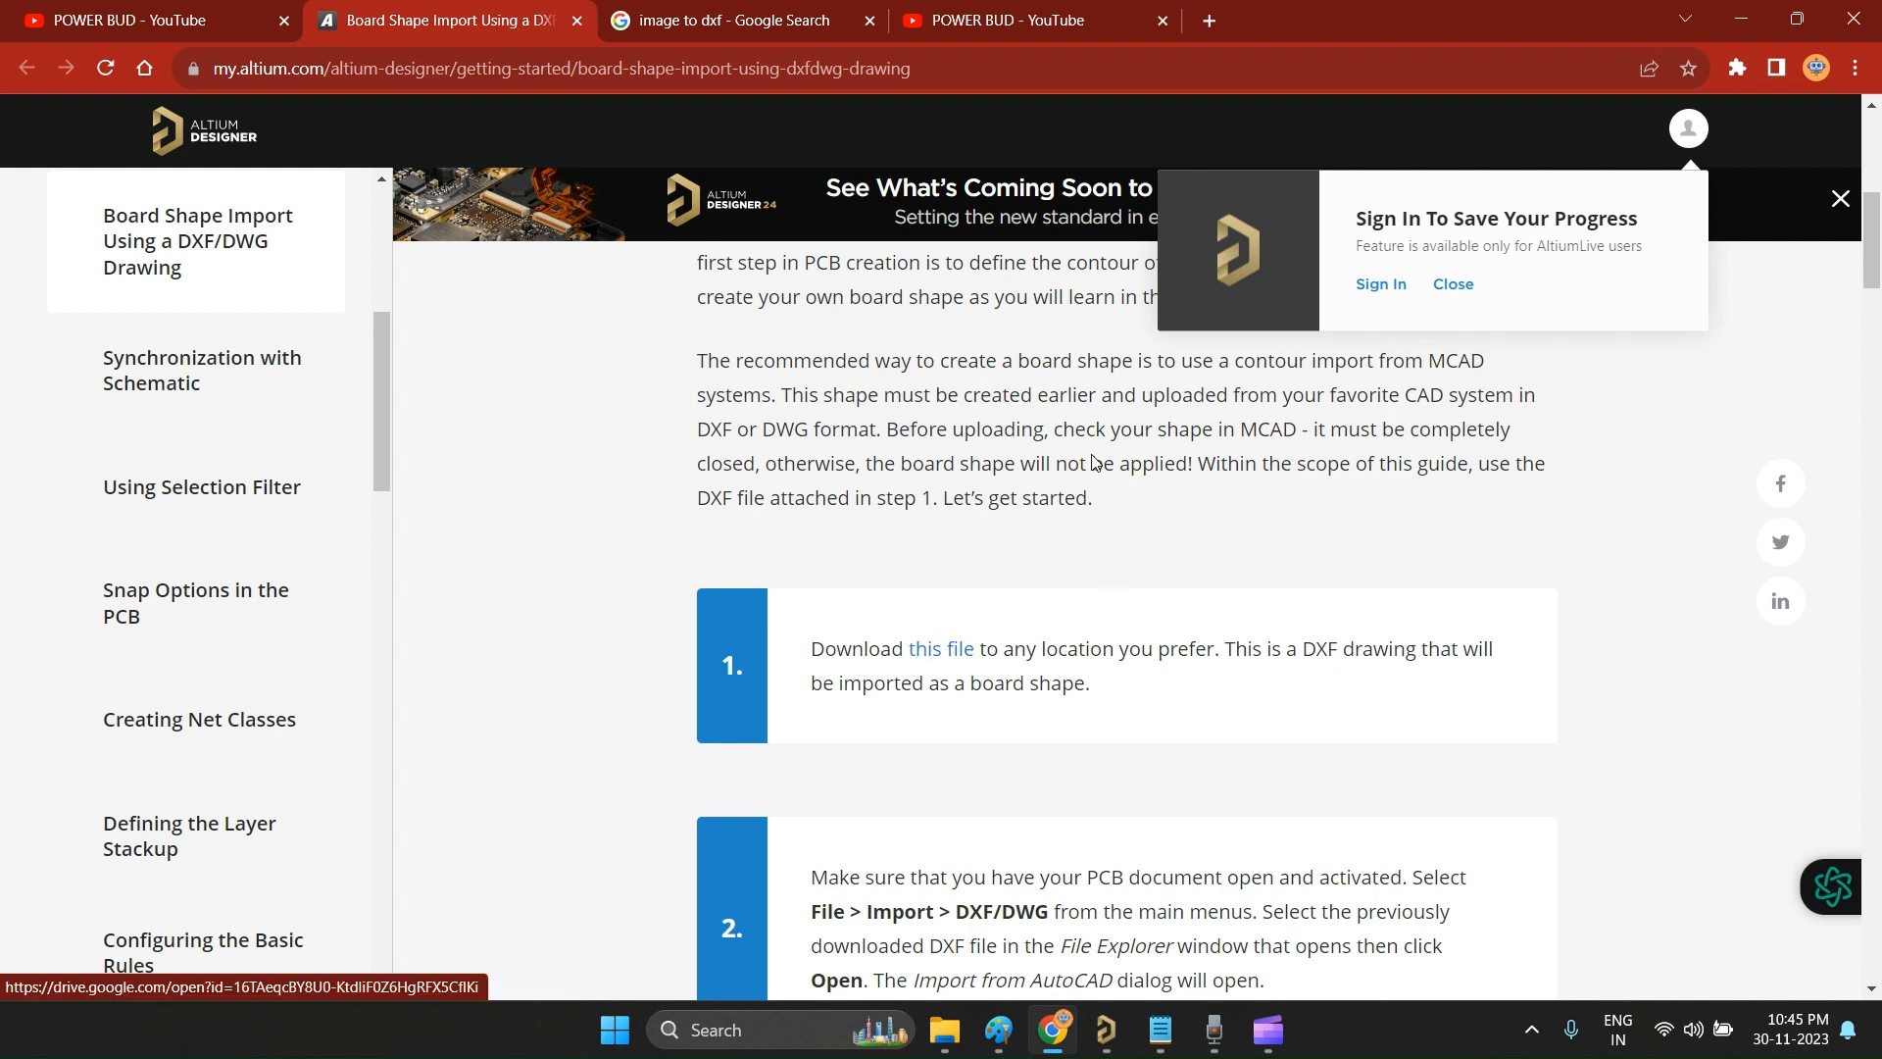
Step: Check in File Explorer the path and contents of the ALtium folder that holds the BoardShape DXF file
left_click(945, 1029)
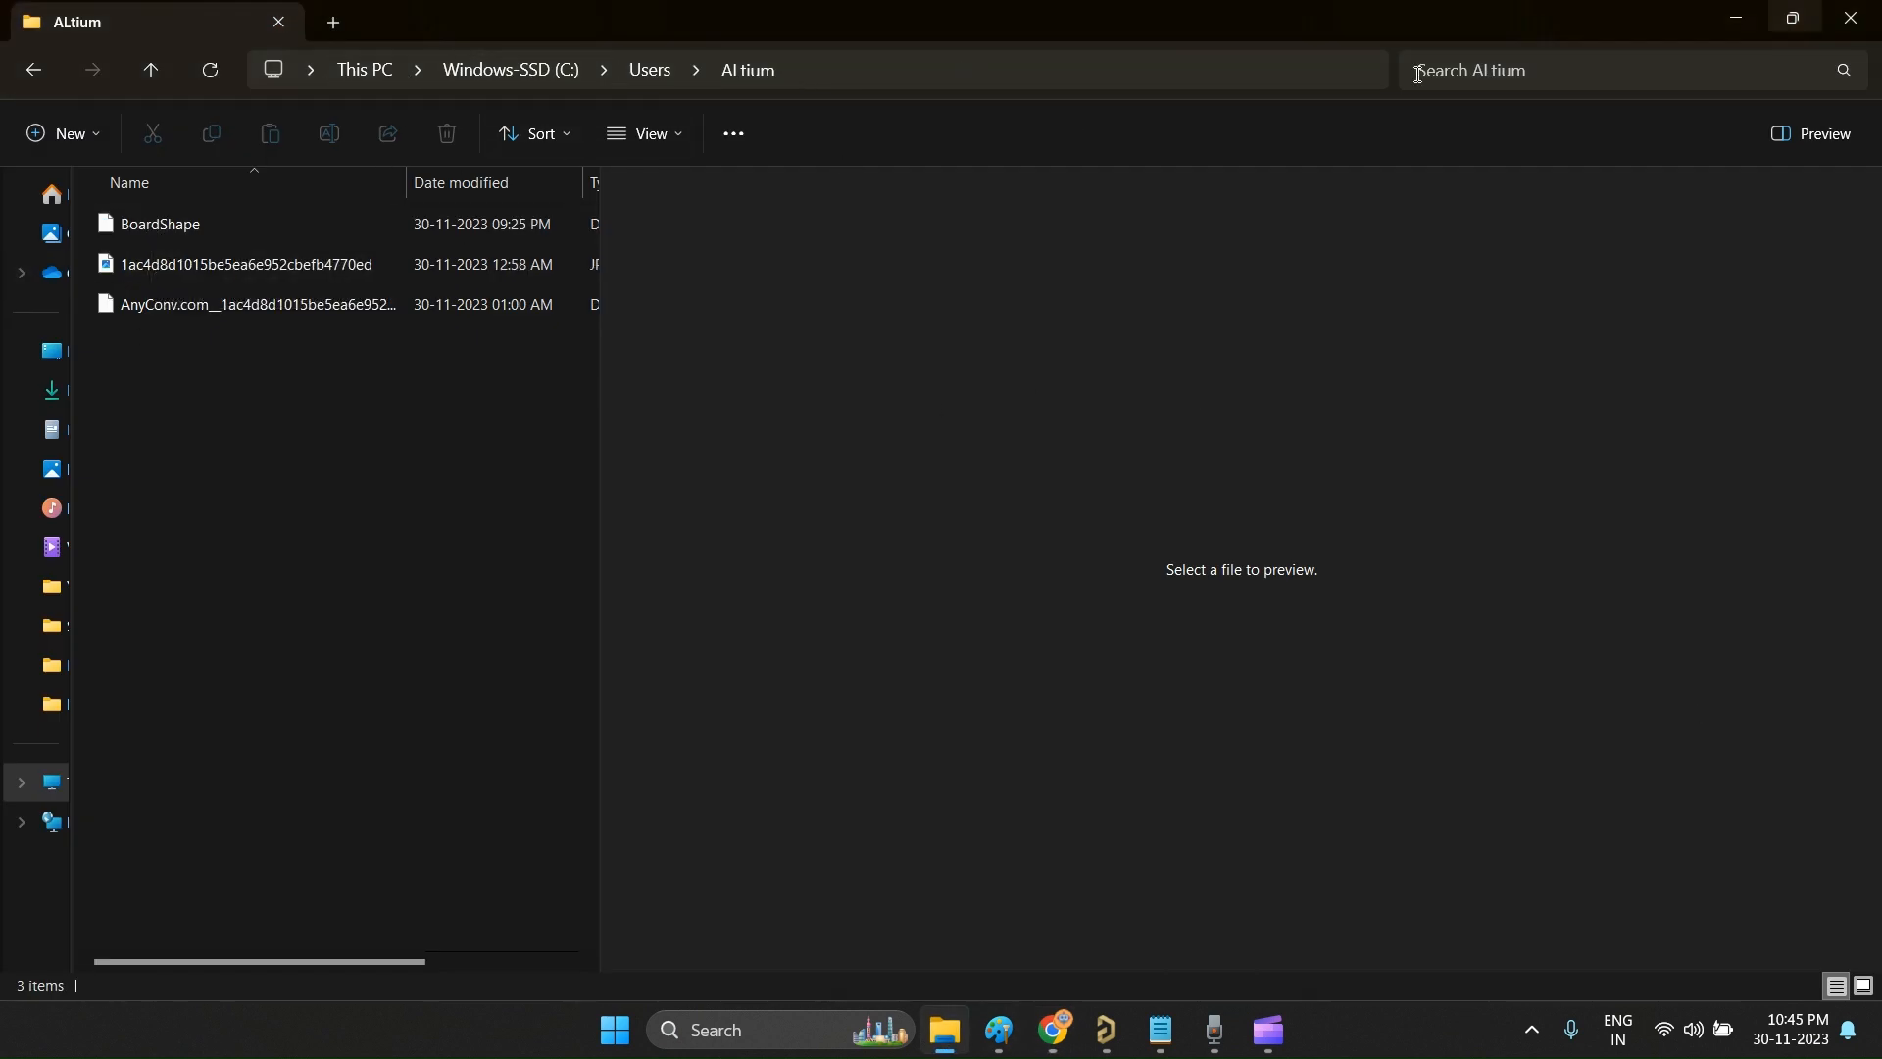
left_click(1014, 74)
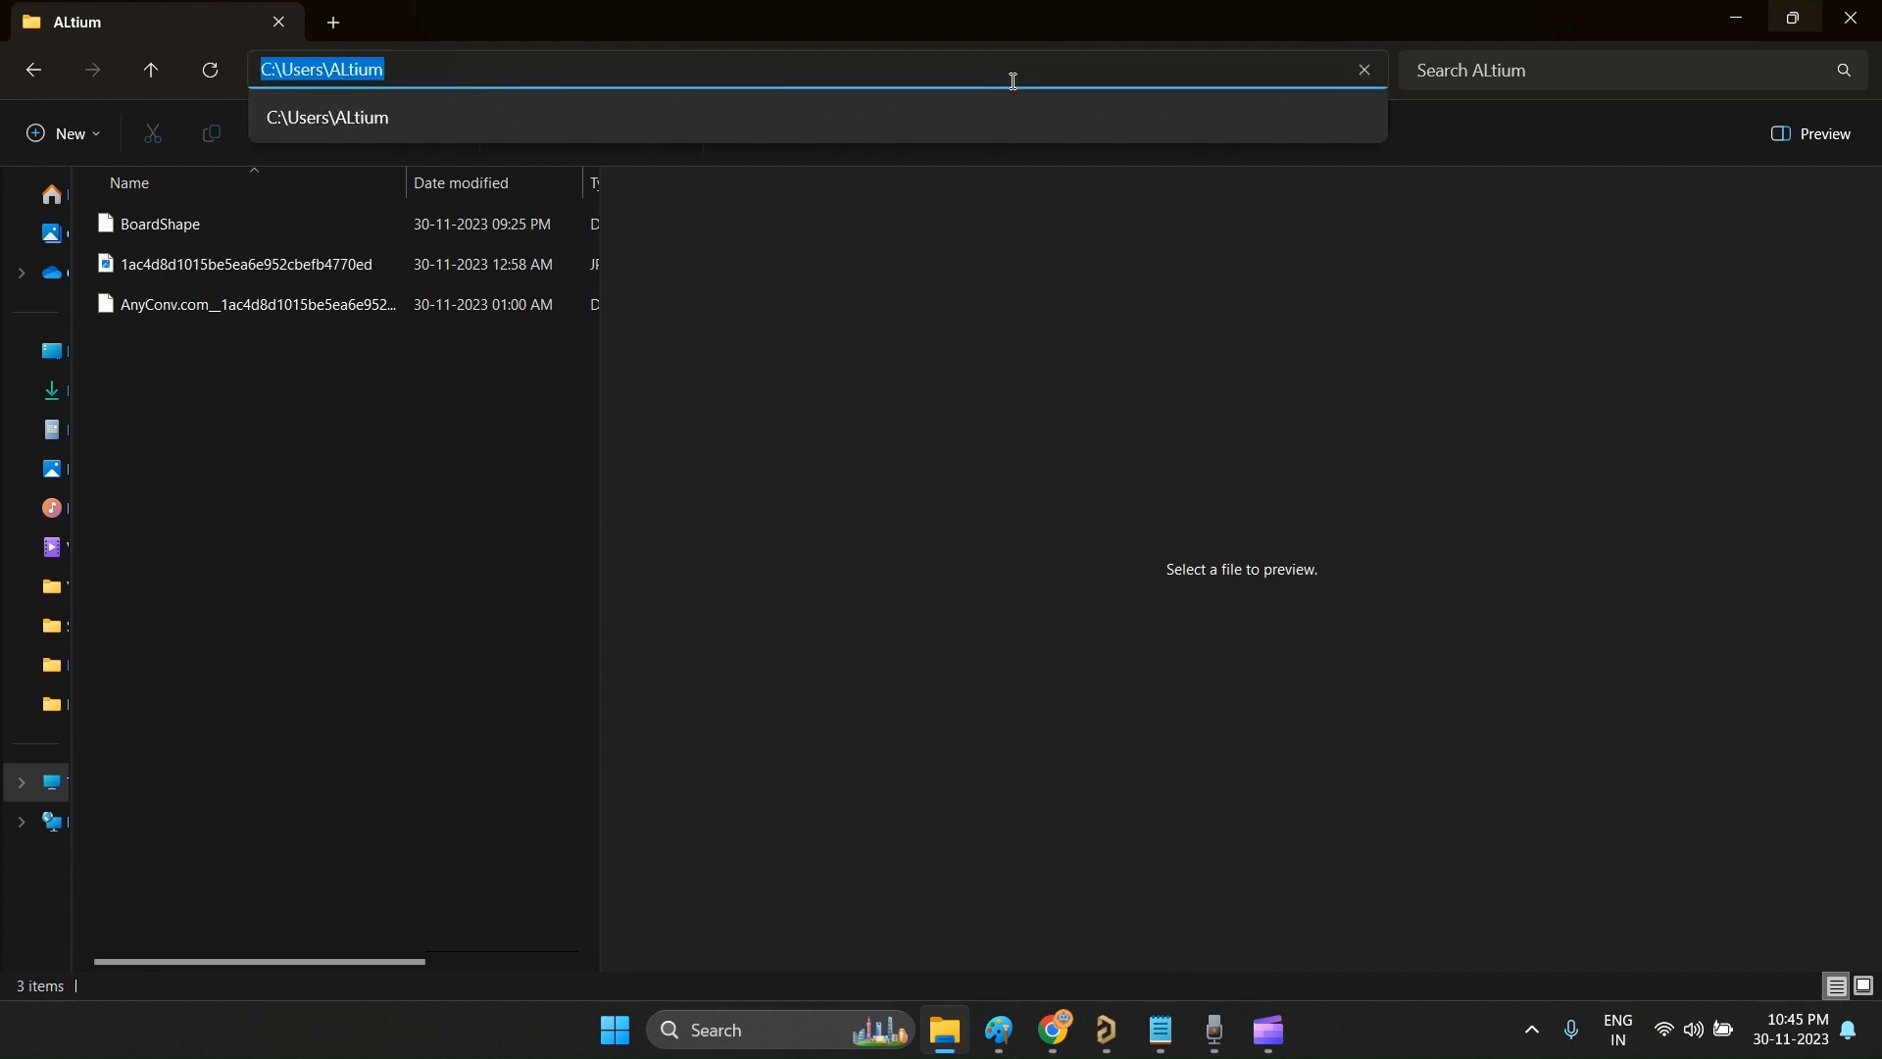
left_click(454, 382)
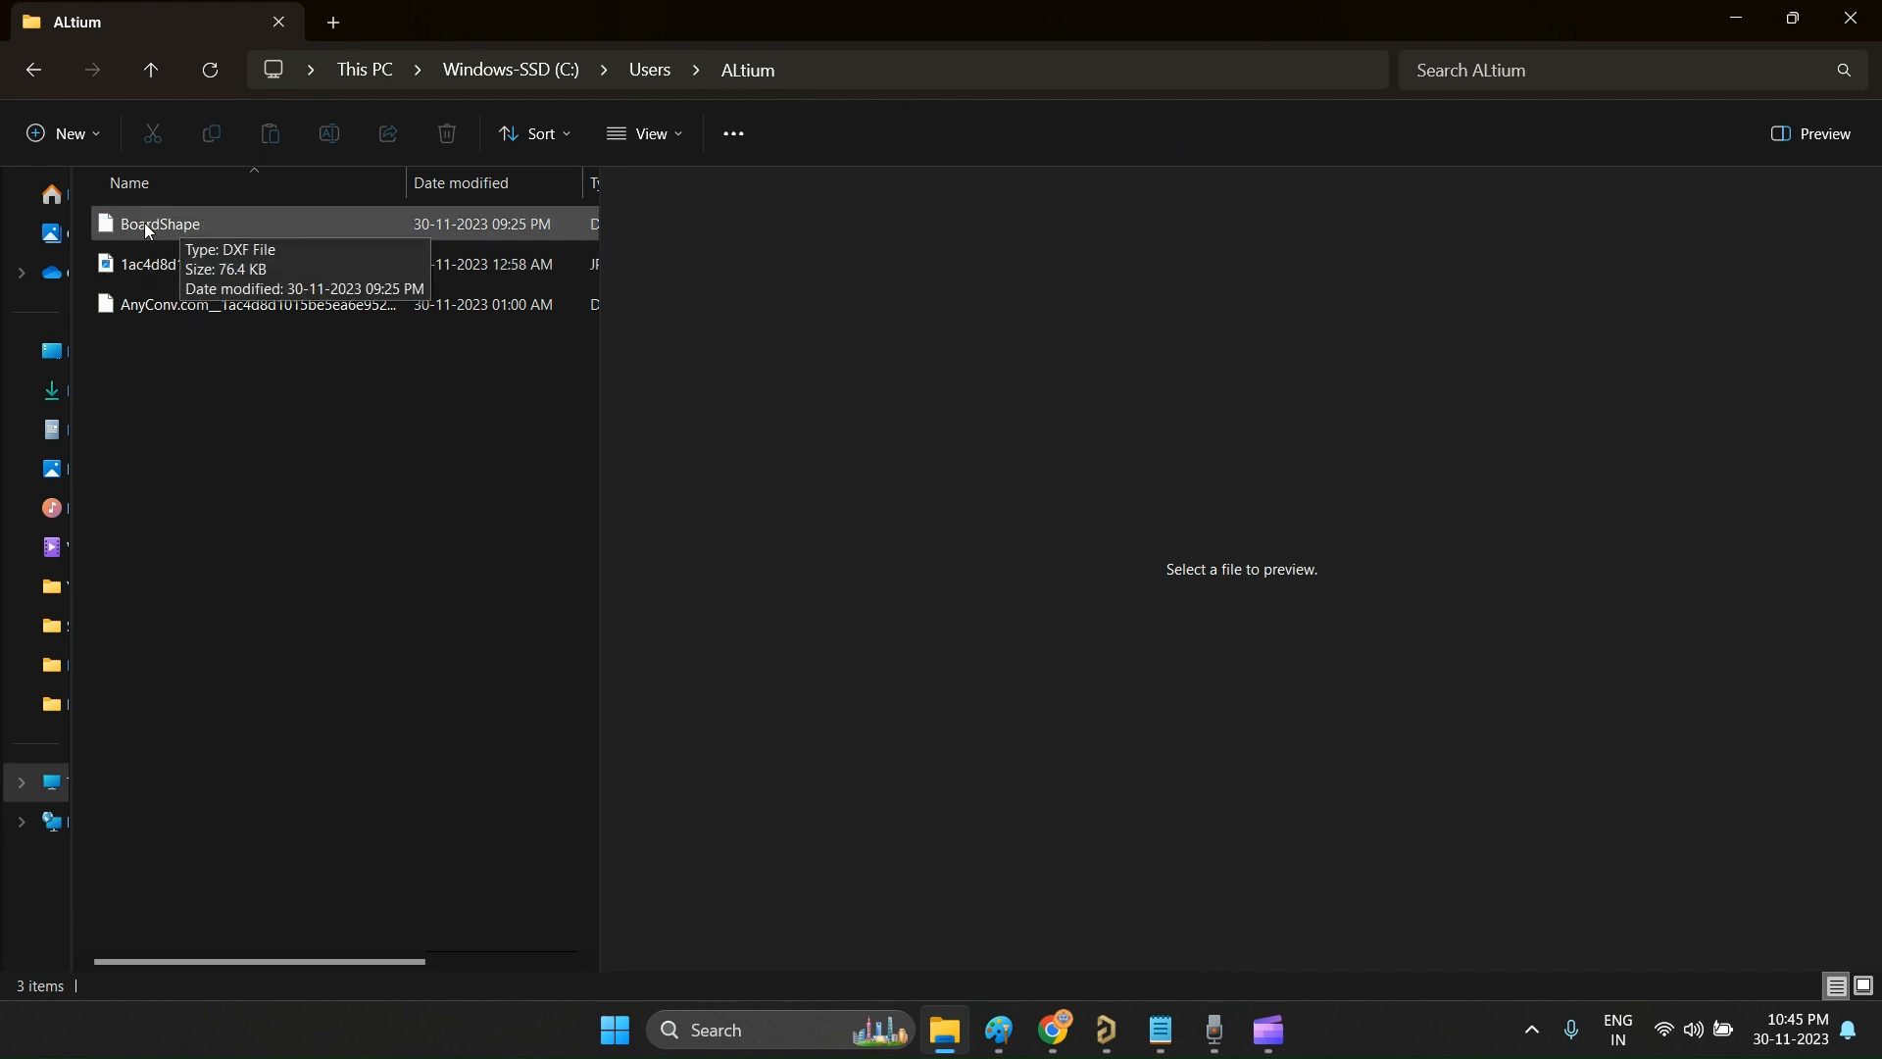
Step: Switch to Altium Designer and choose the BoardShape file for a DXF/DWG import into PCB1.PcbDoc
left_click(1109, 1030)
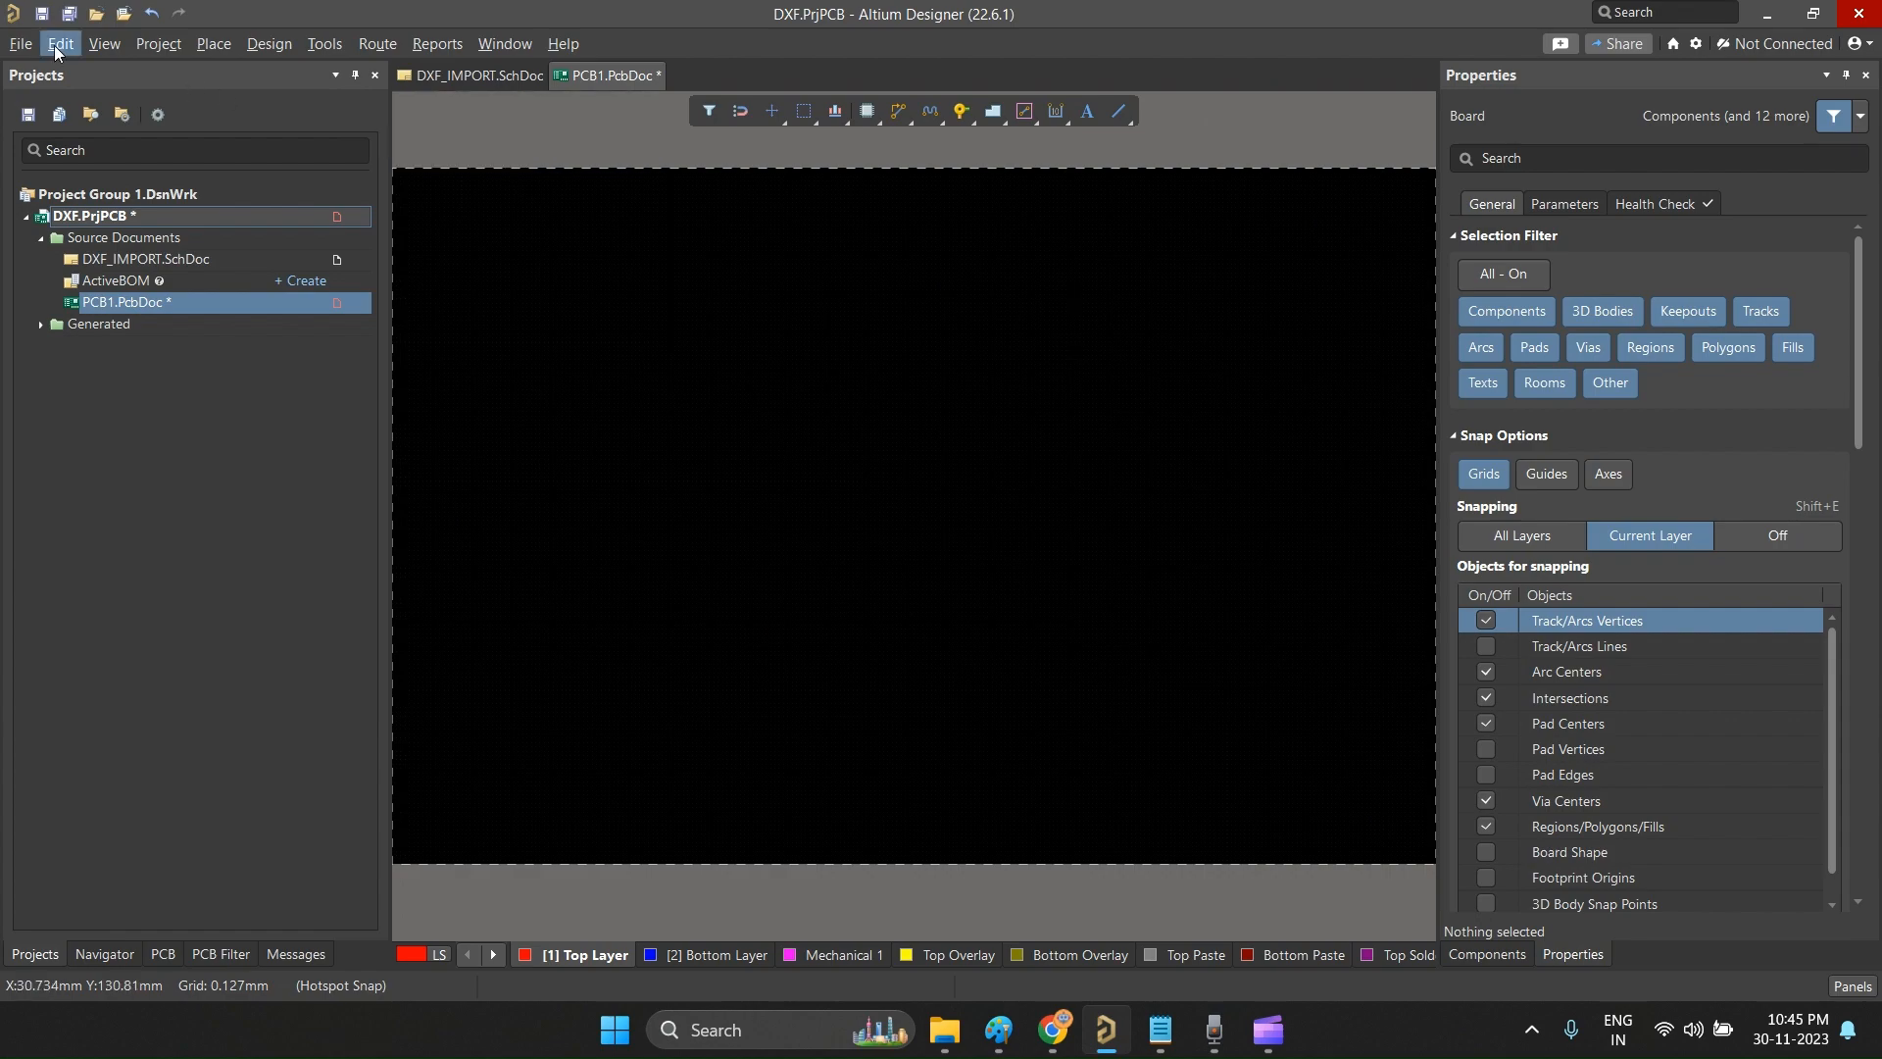
left_click(22, 43)
mouse_move(75, 405)
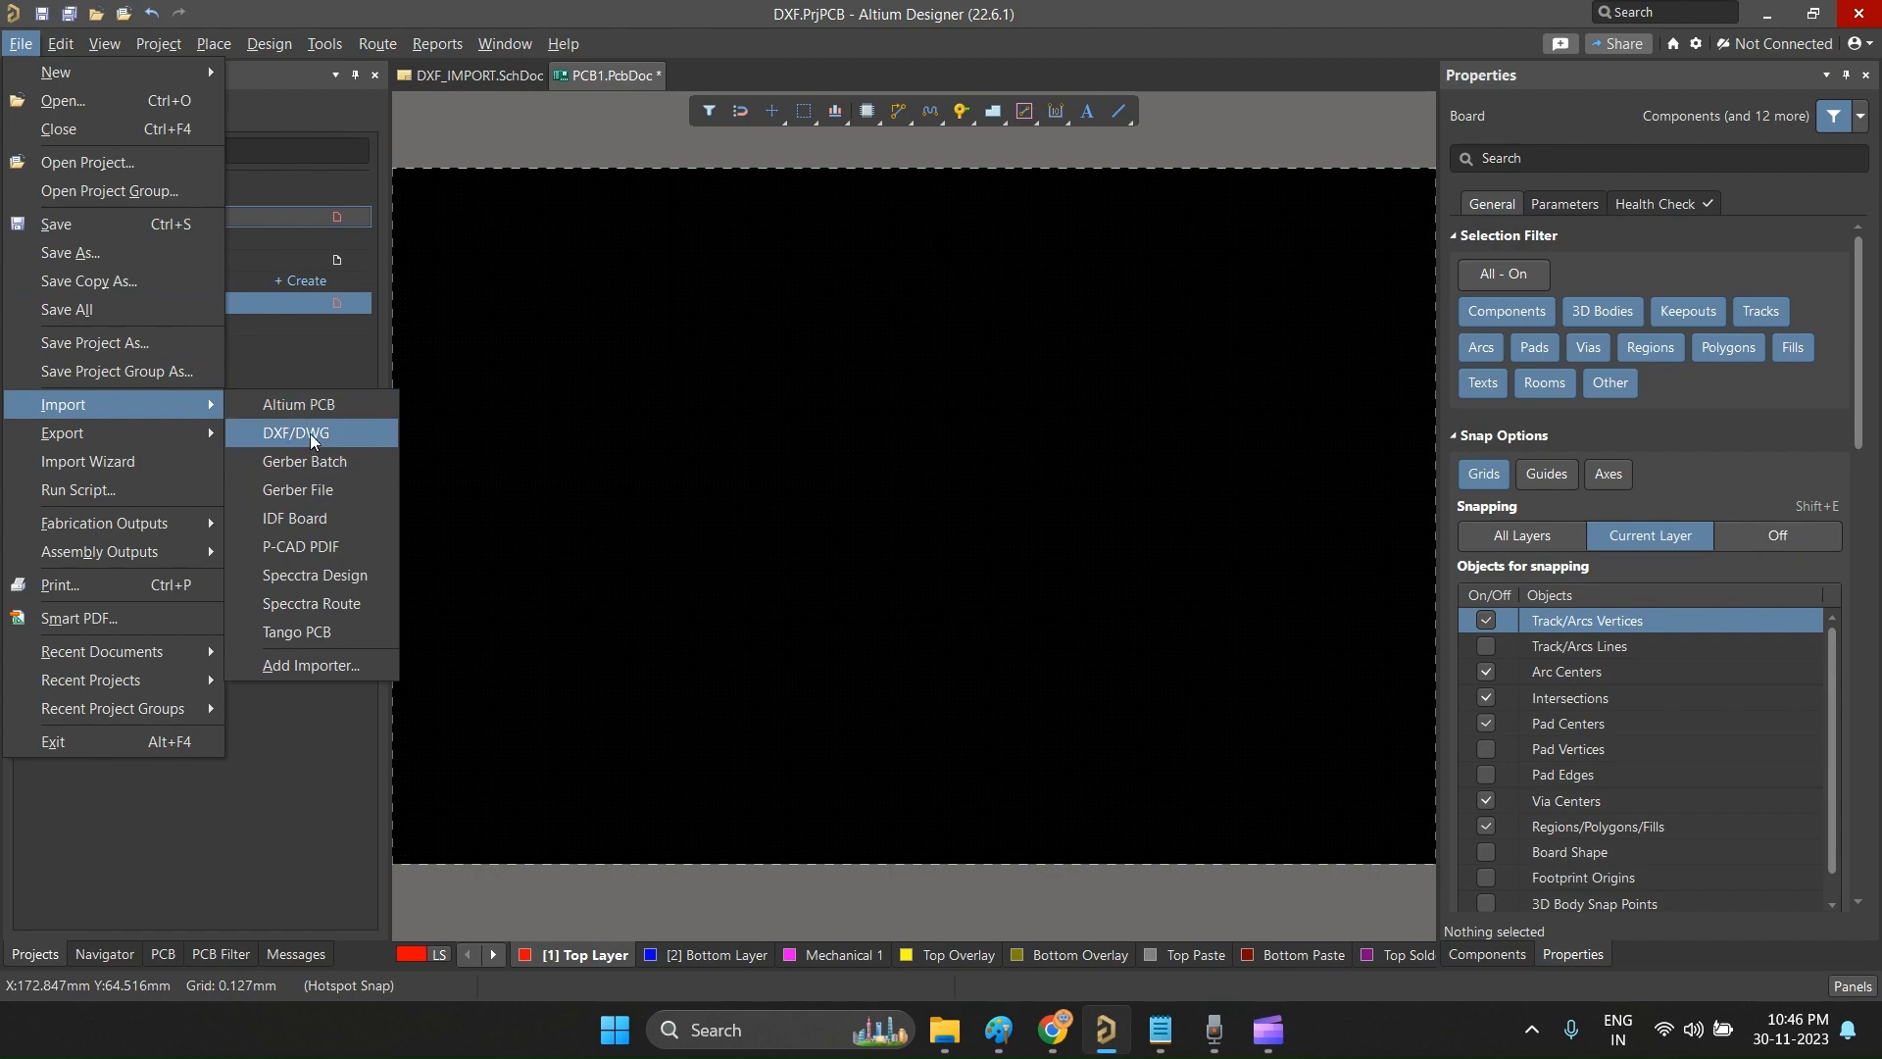
left_click(314, 438)
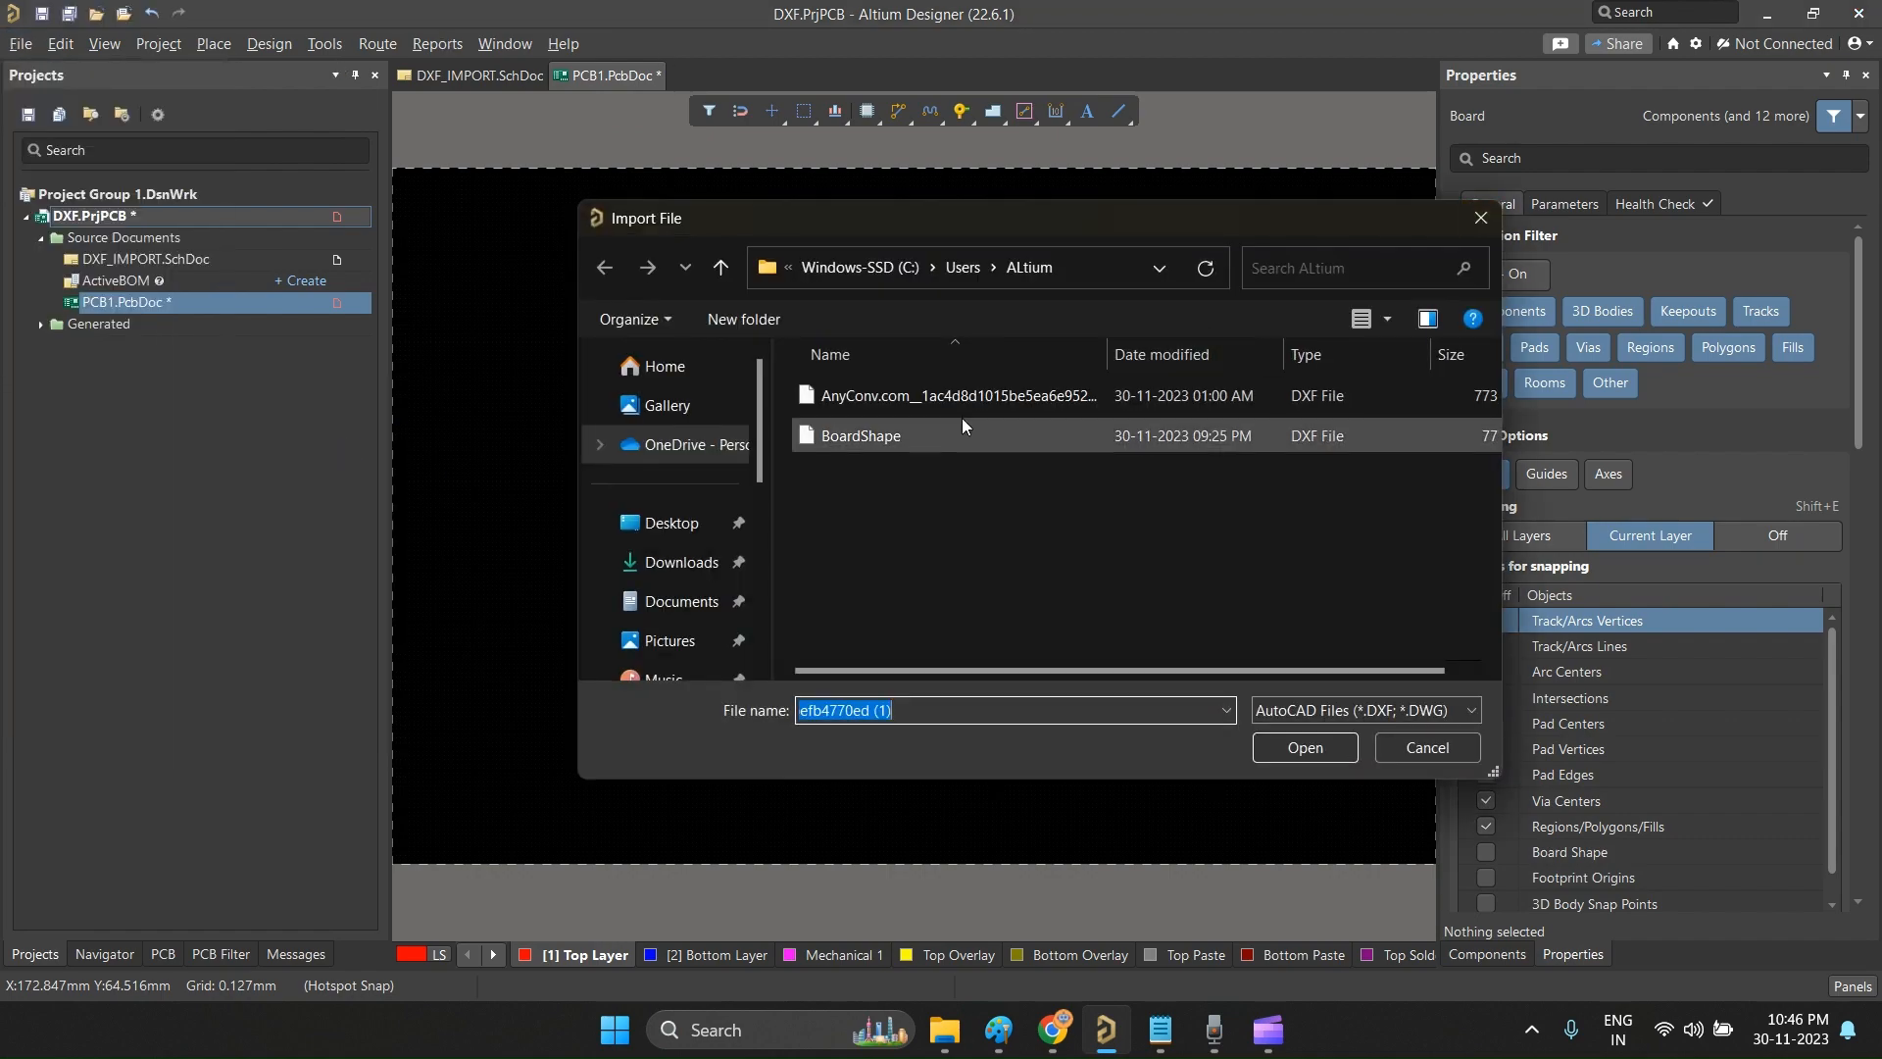
left_click(933, 433)
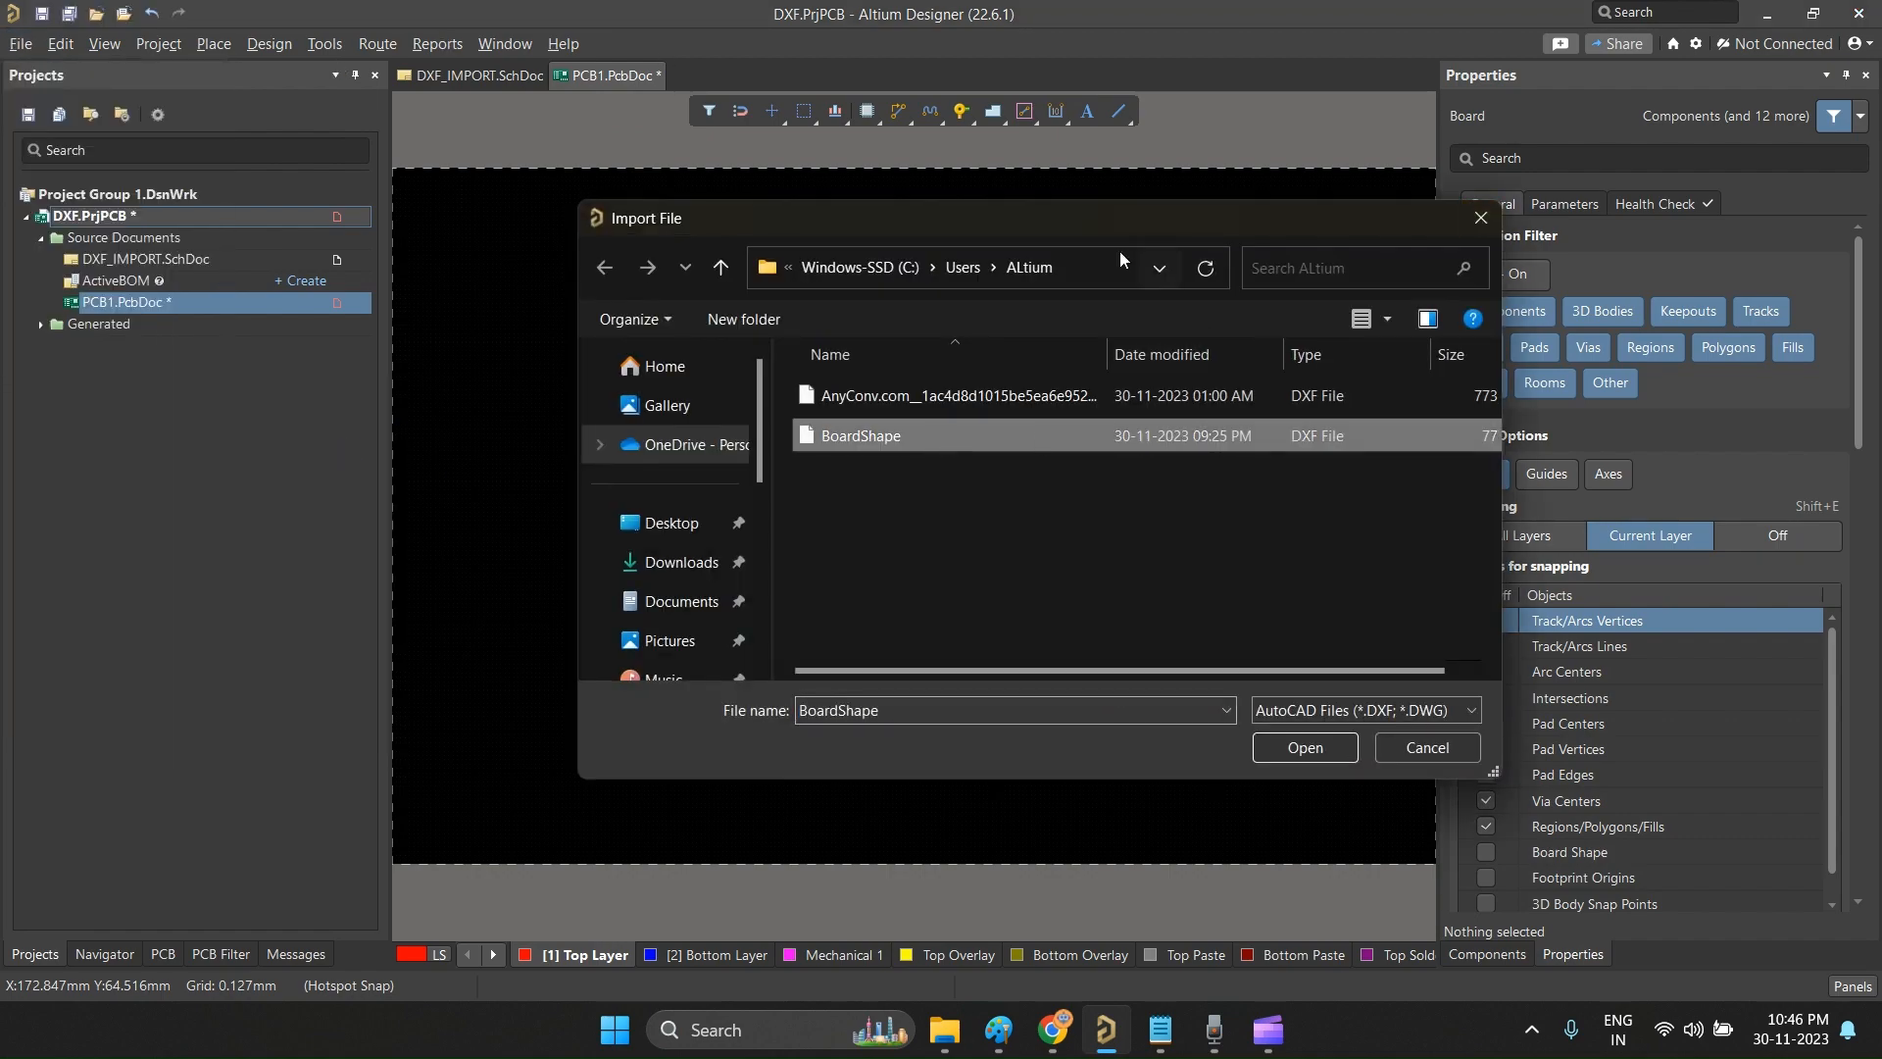
left_click(1314, 748)
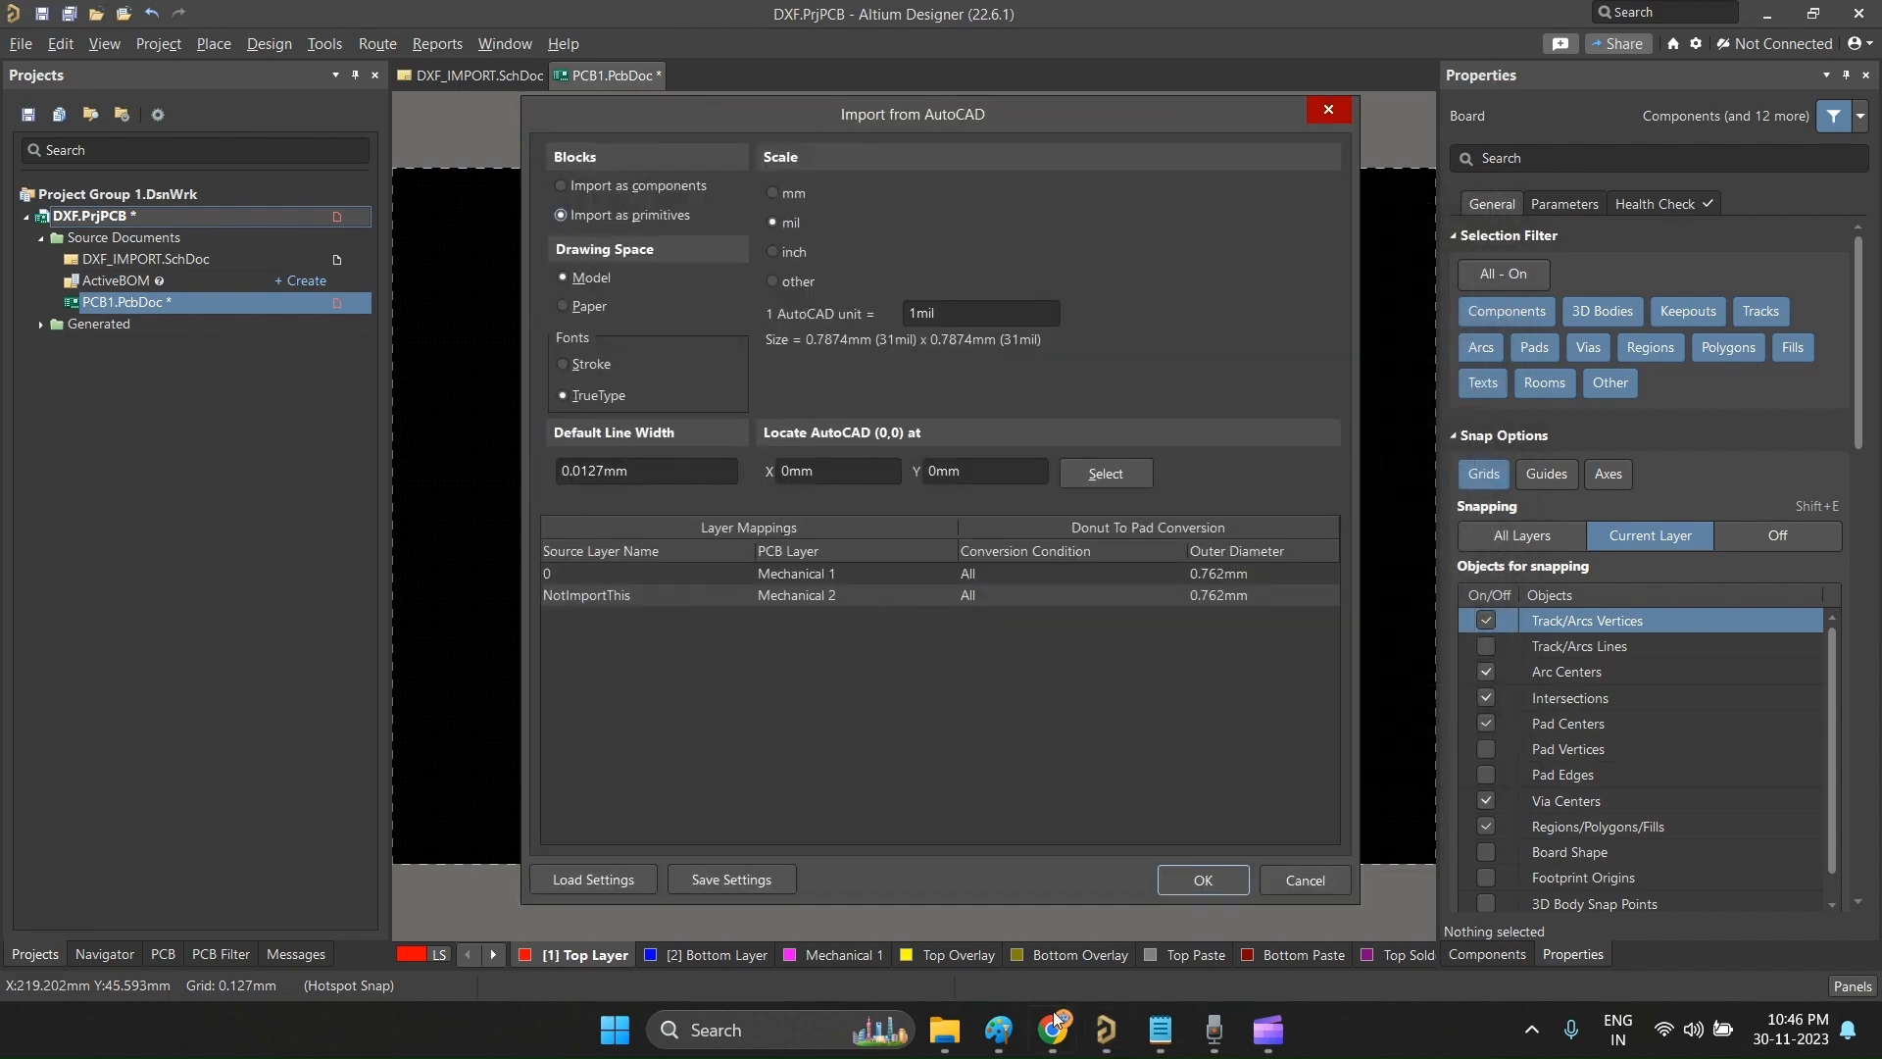
Step: Check the browser guide for the required import scale unit, glance at the Paint drawings, and return to the import settings in Altium Designer
left_click(1064, 1034)
scroll(1108, 484, "down", 5)
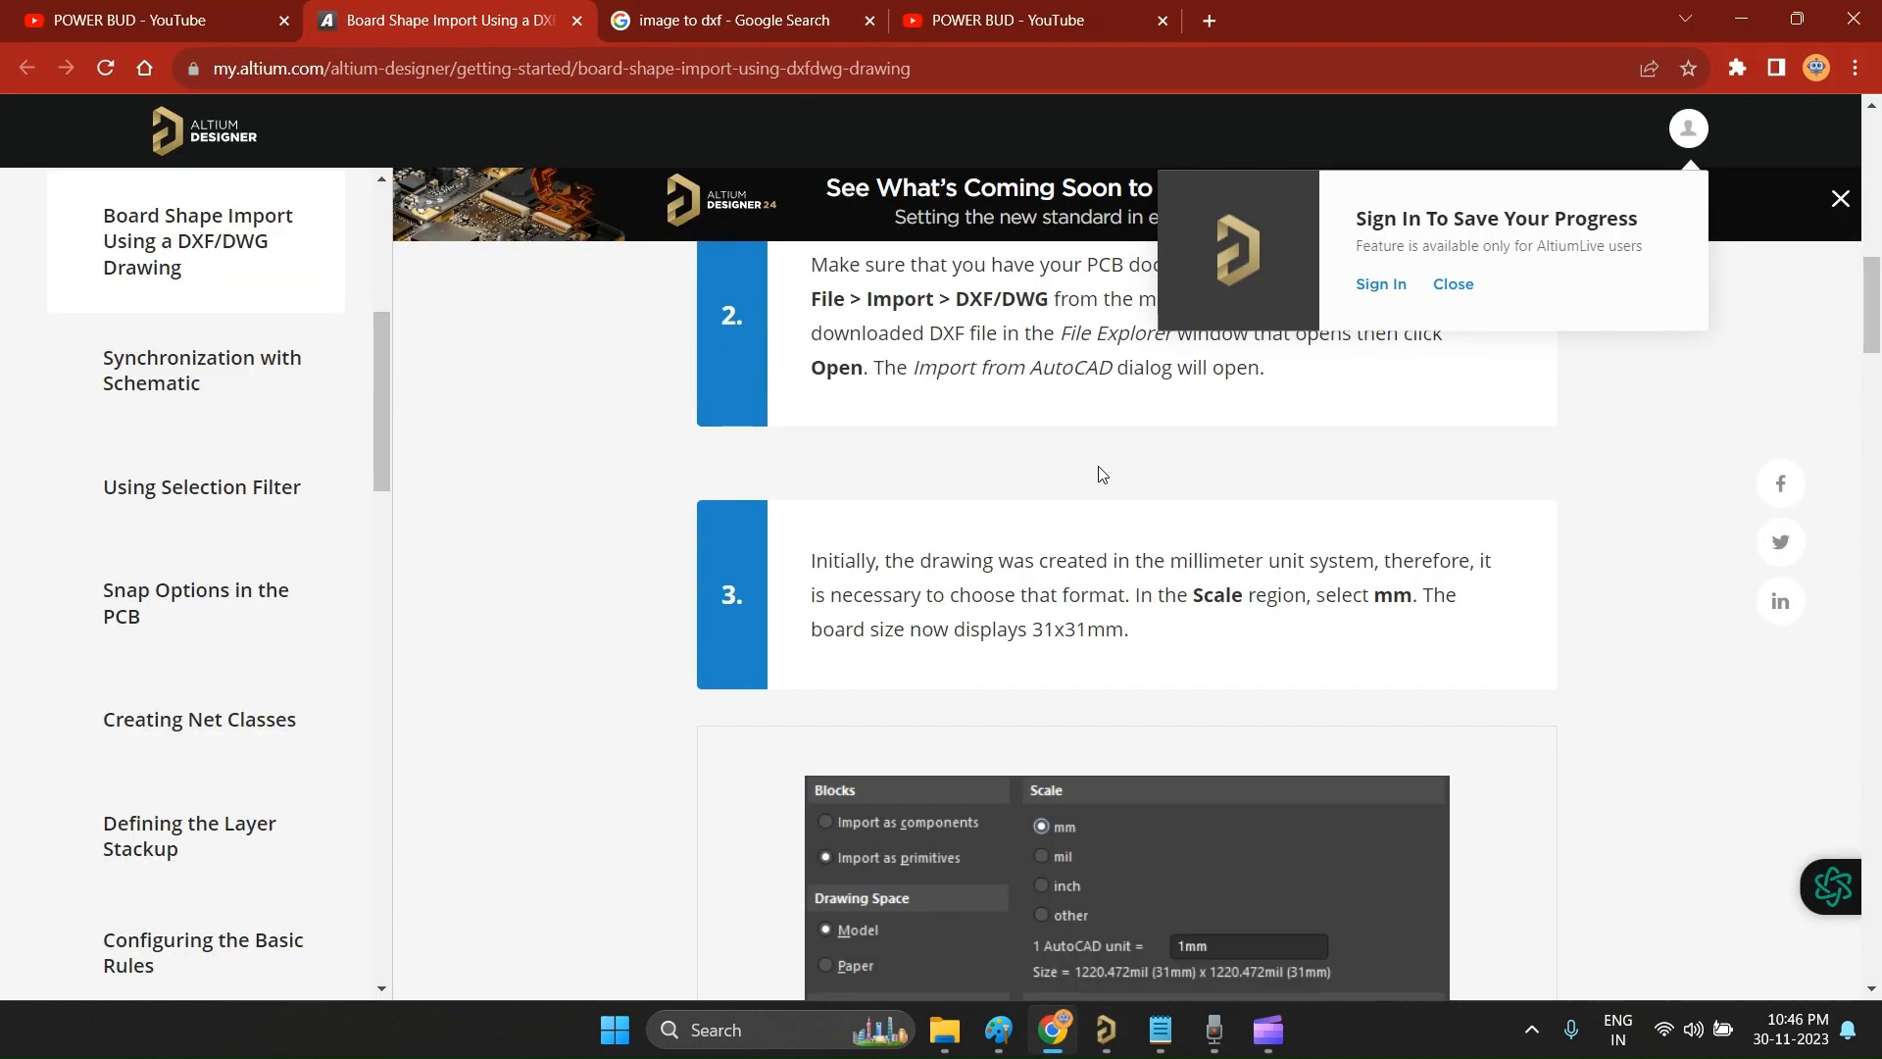
scroll(1108, 484, "up", 4)
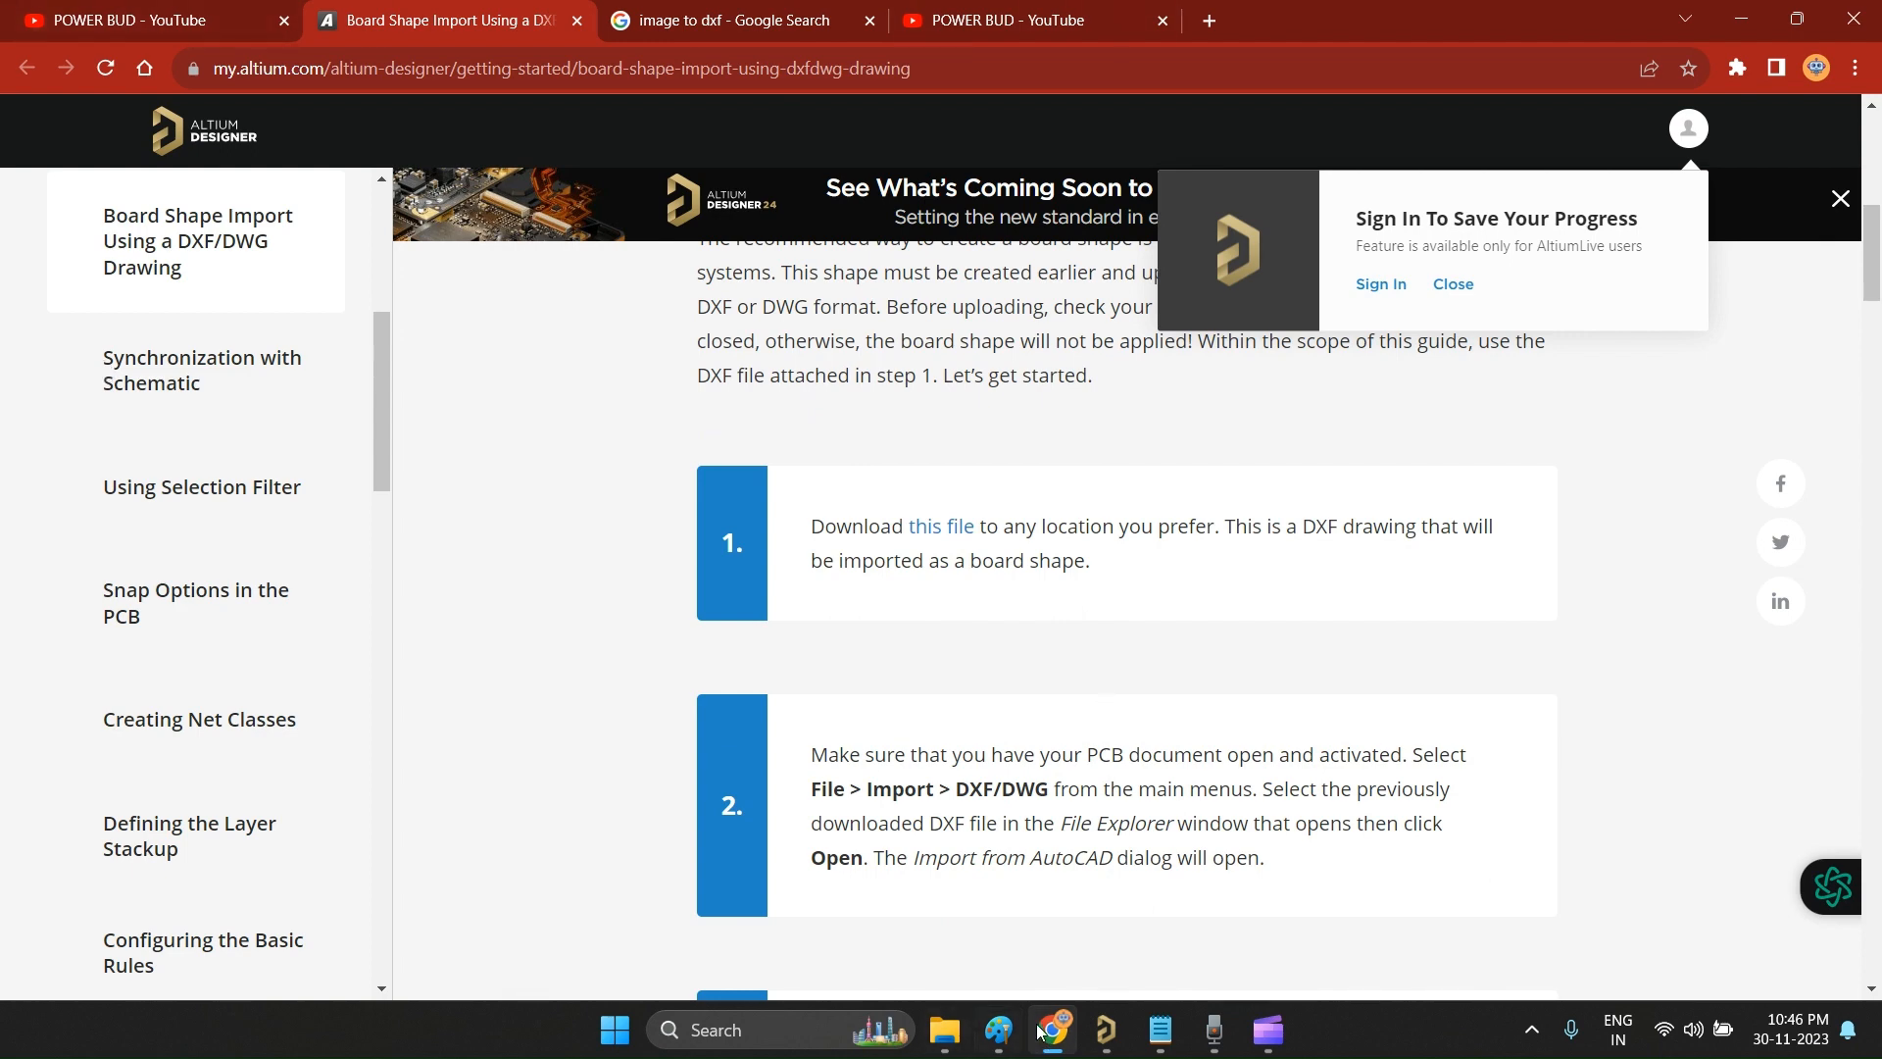
left_click(999, 1029)
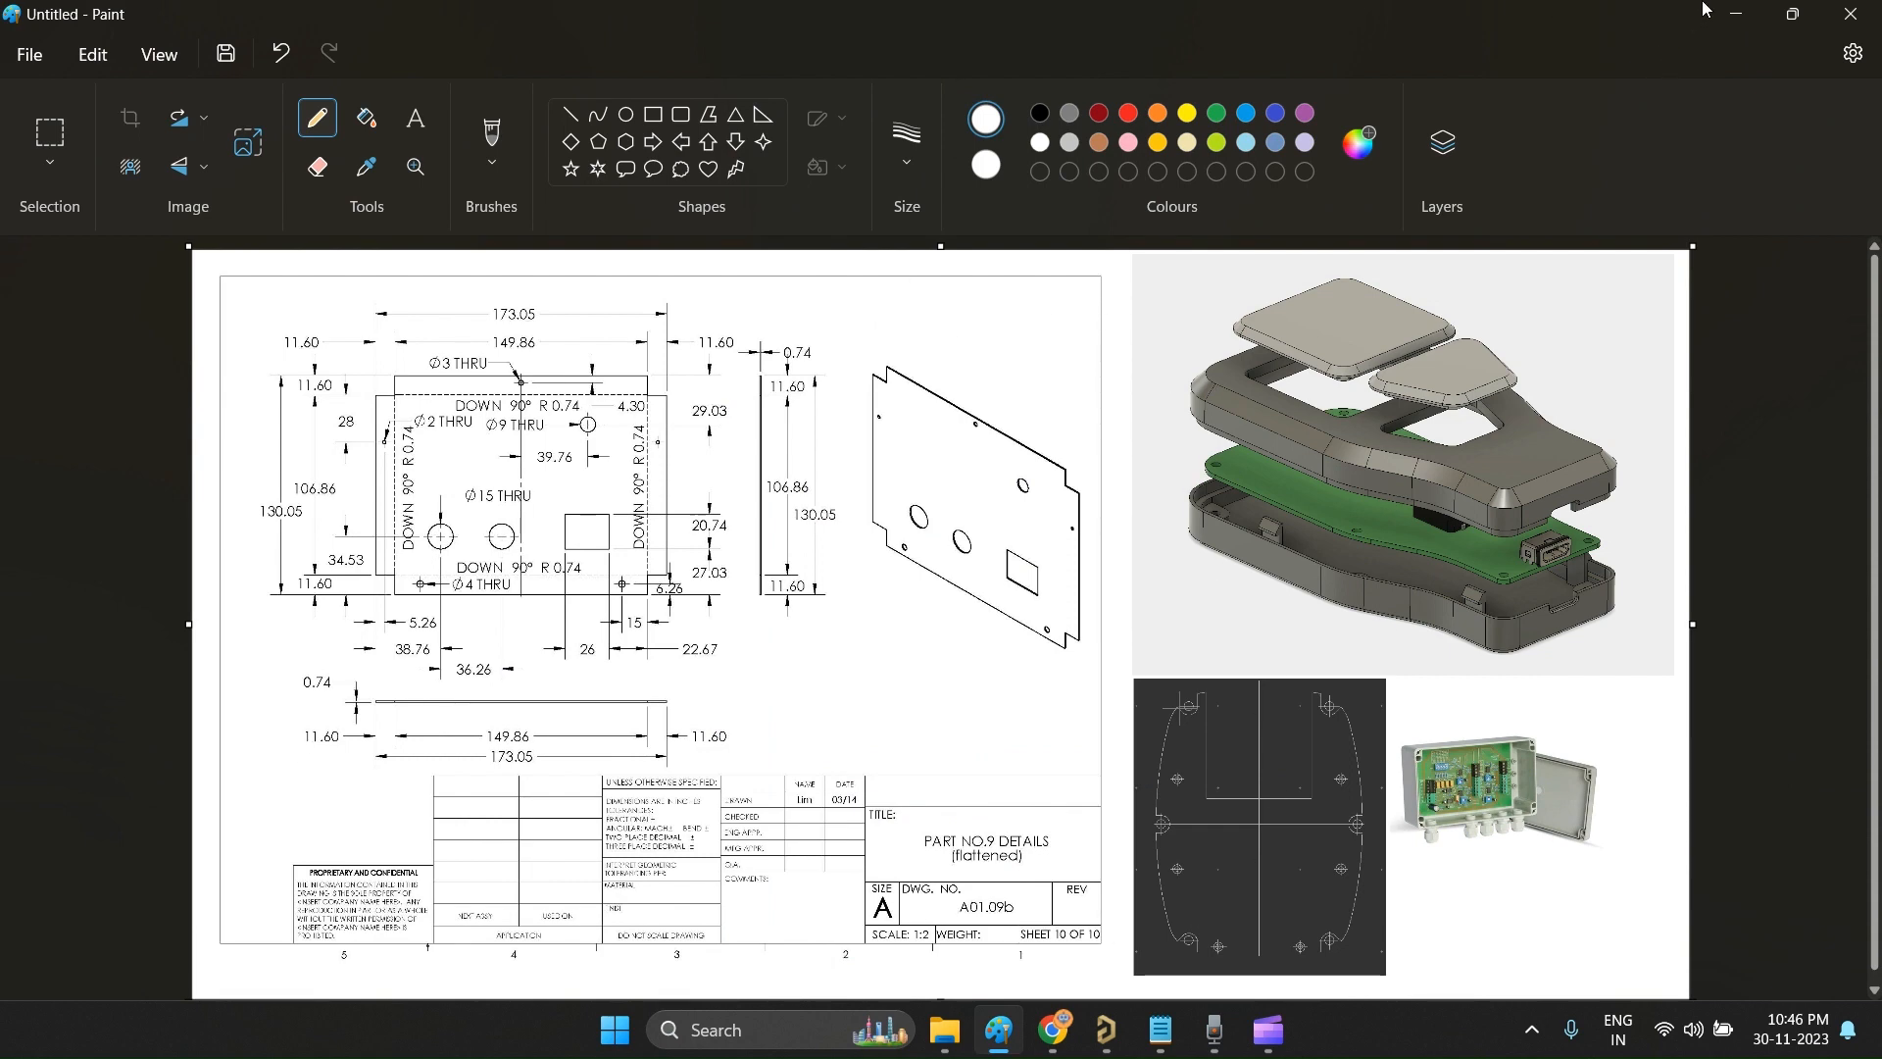
left_click(1736, 14)
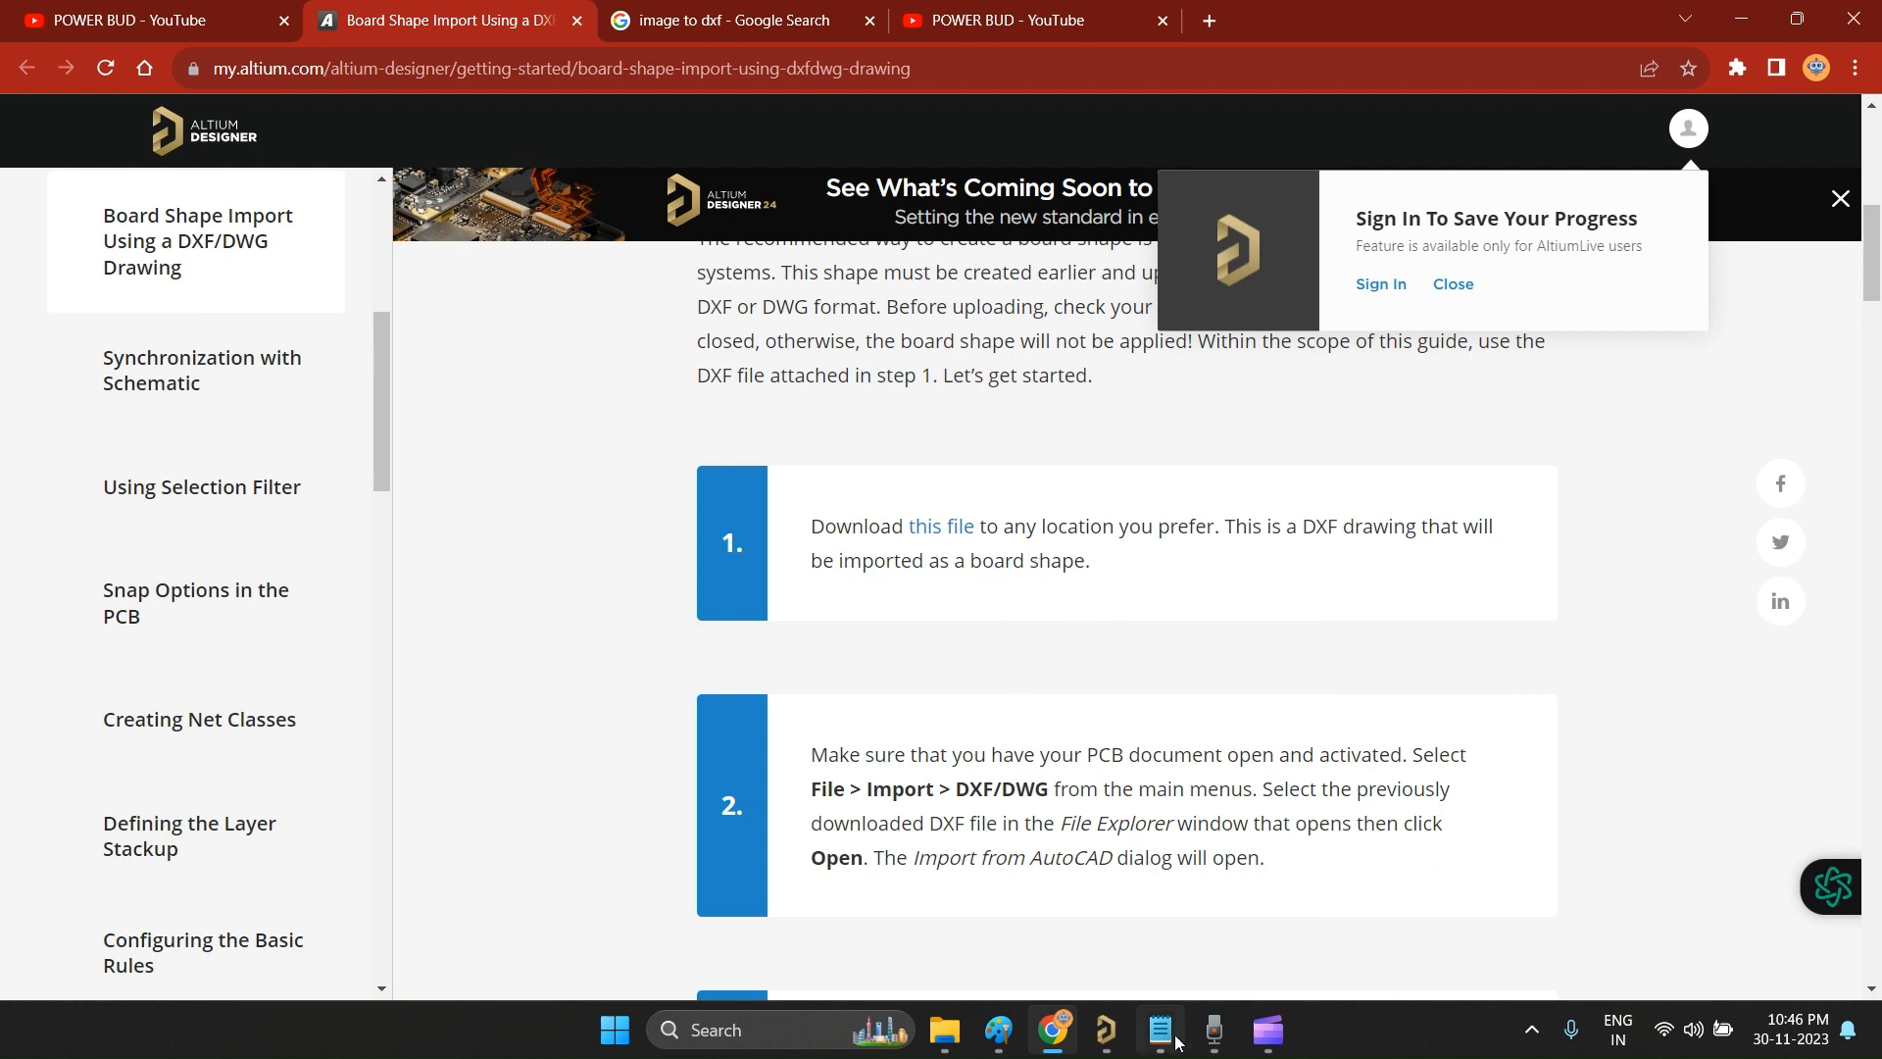
left_click(1100, 1029)
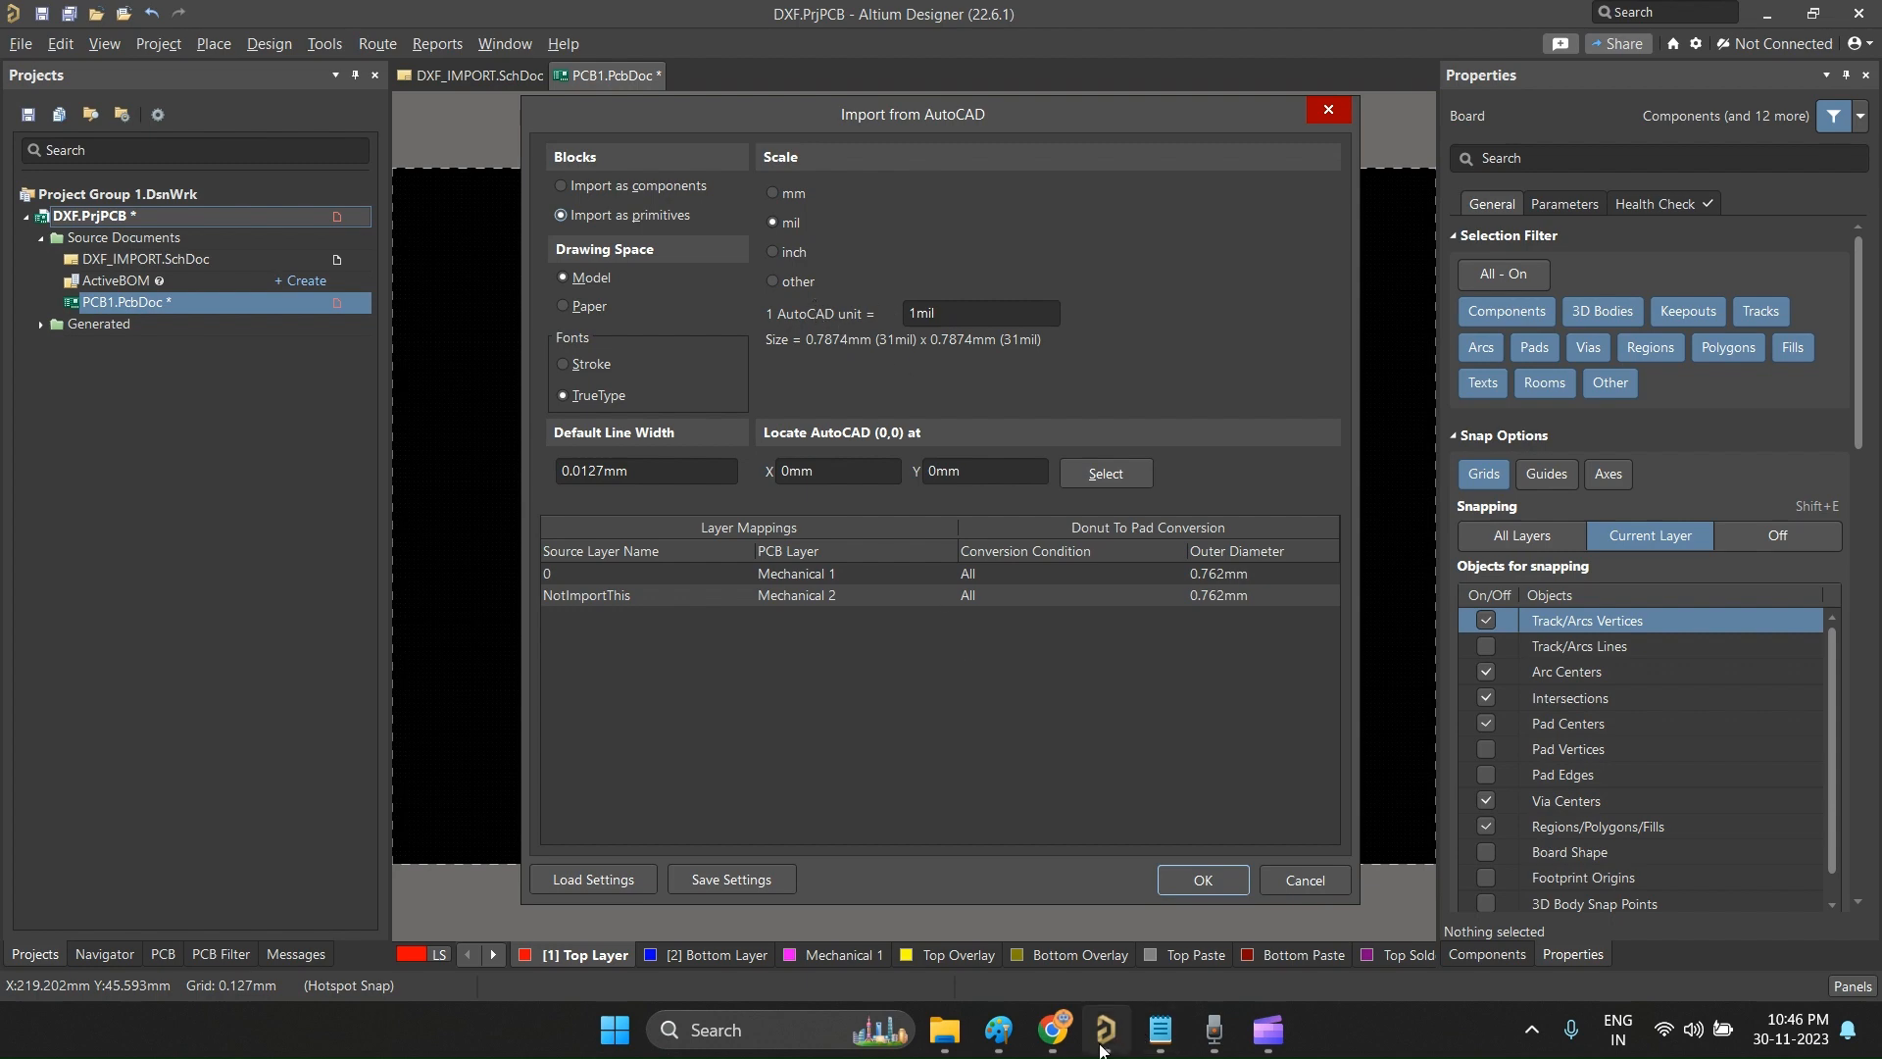
left_click(1054, 1030)
scroll(1142, 637, "down", 7)
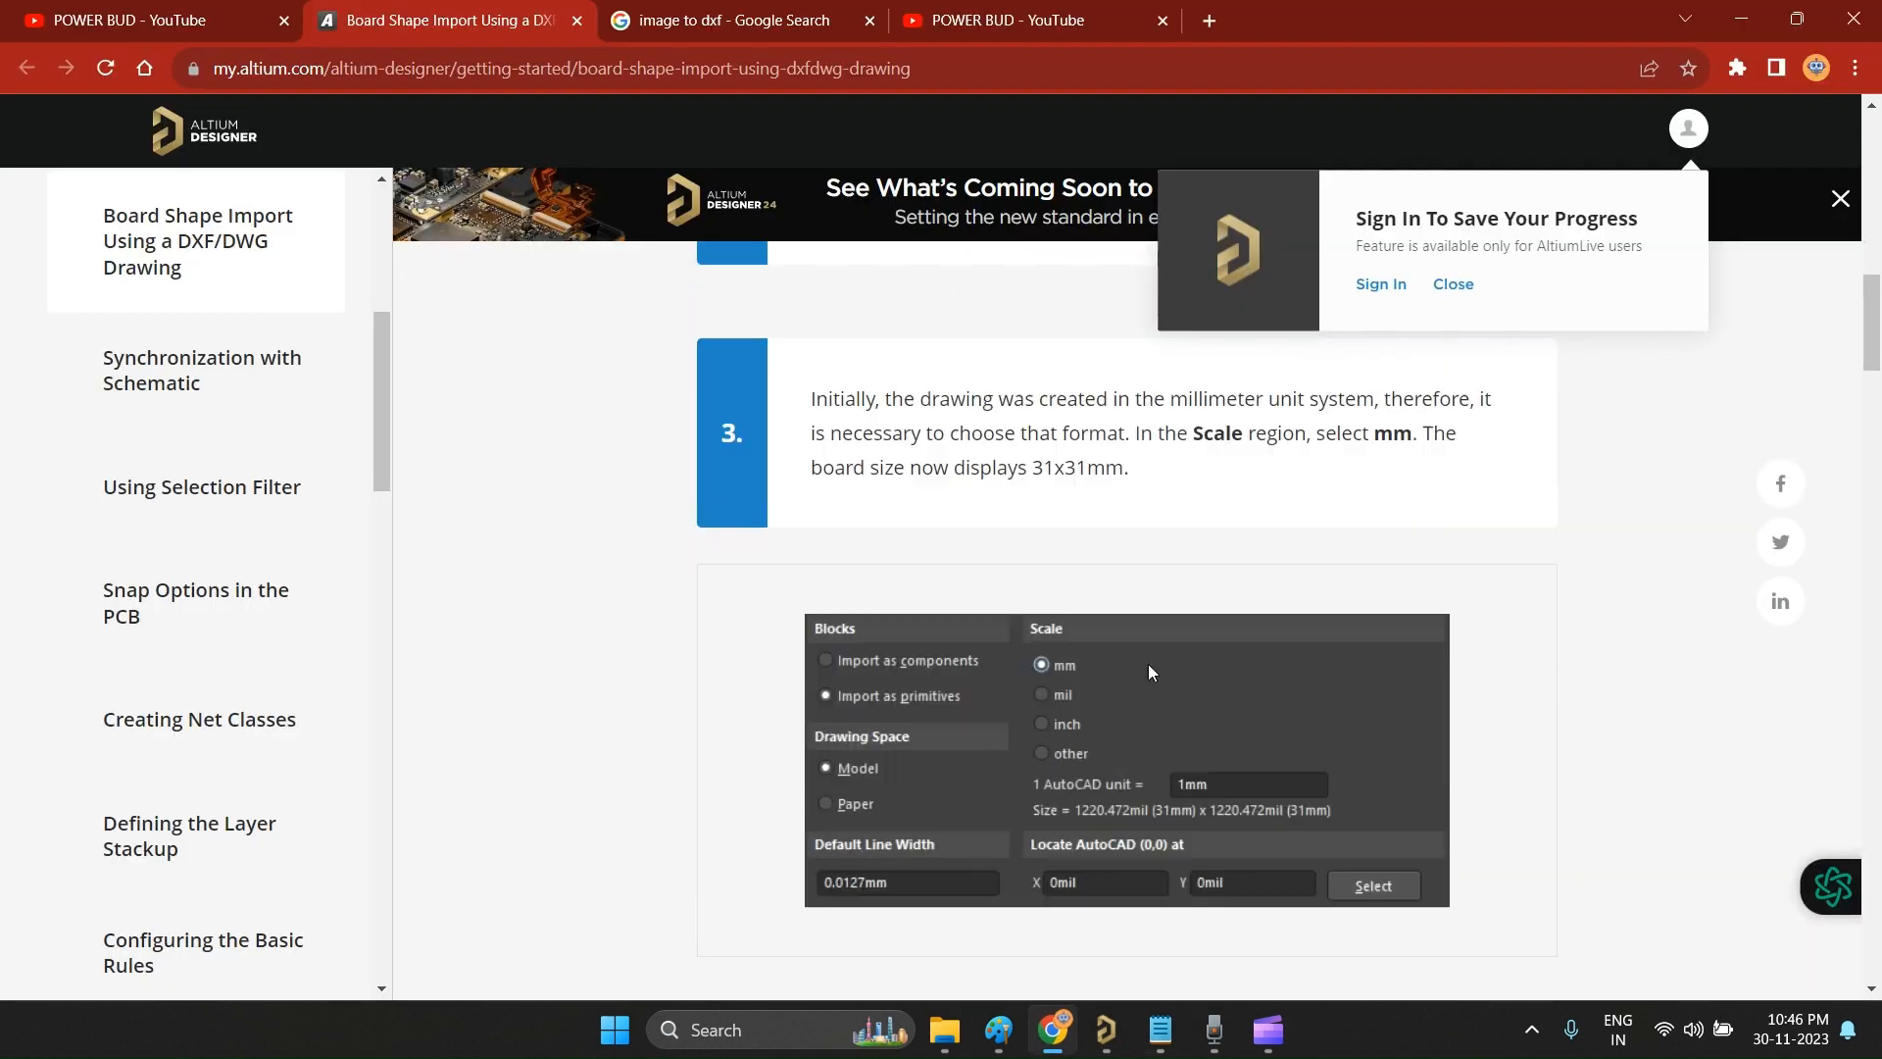
scroll(1149, 663, "up", 2)
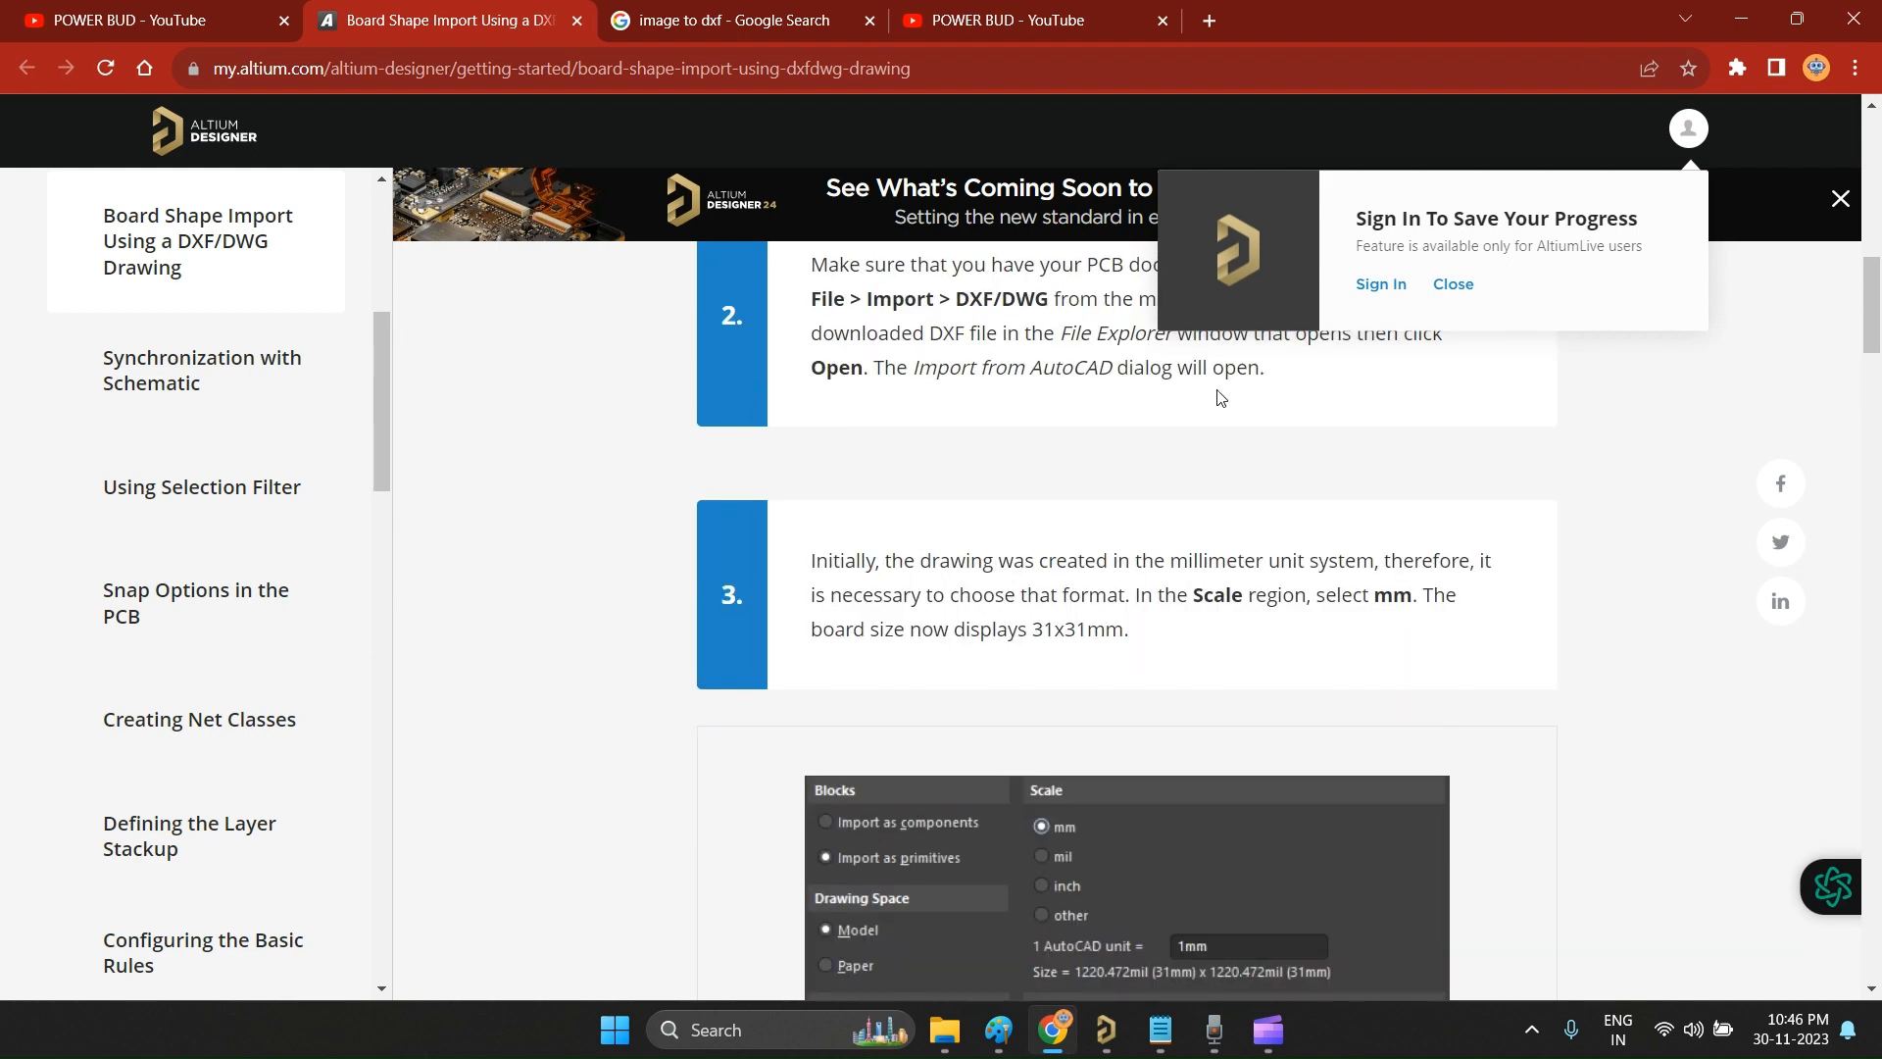
left_click(1741, 18)
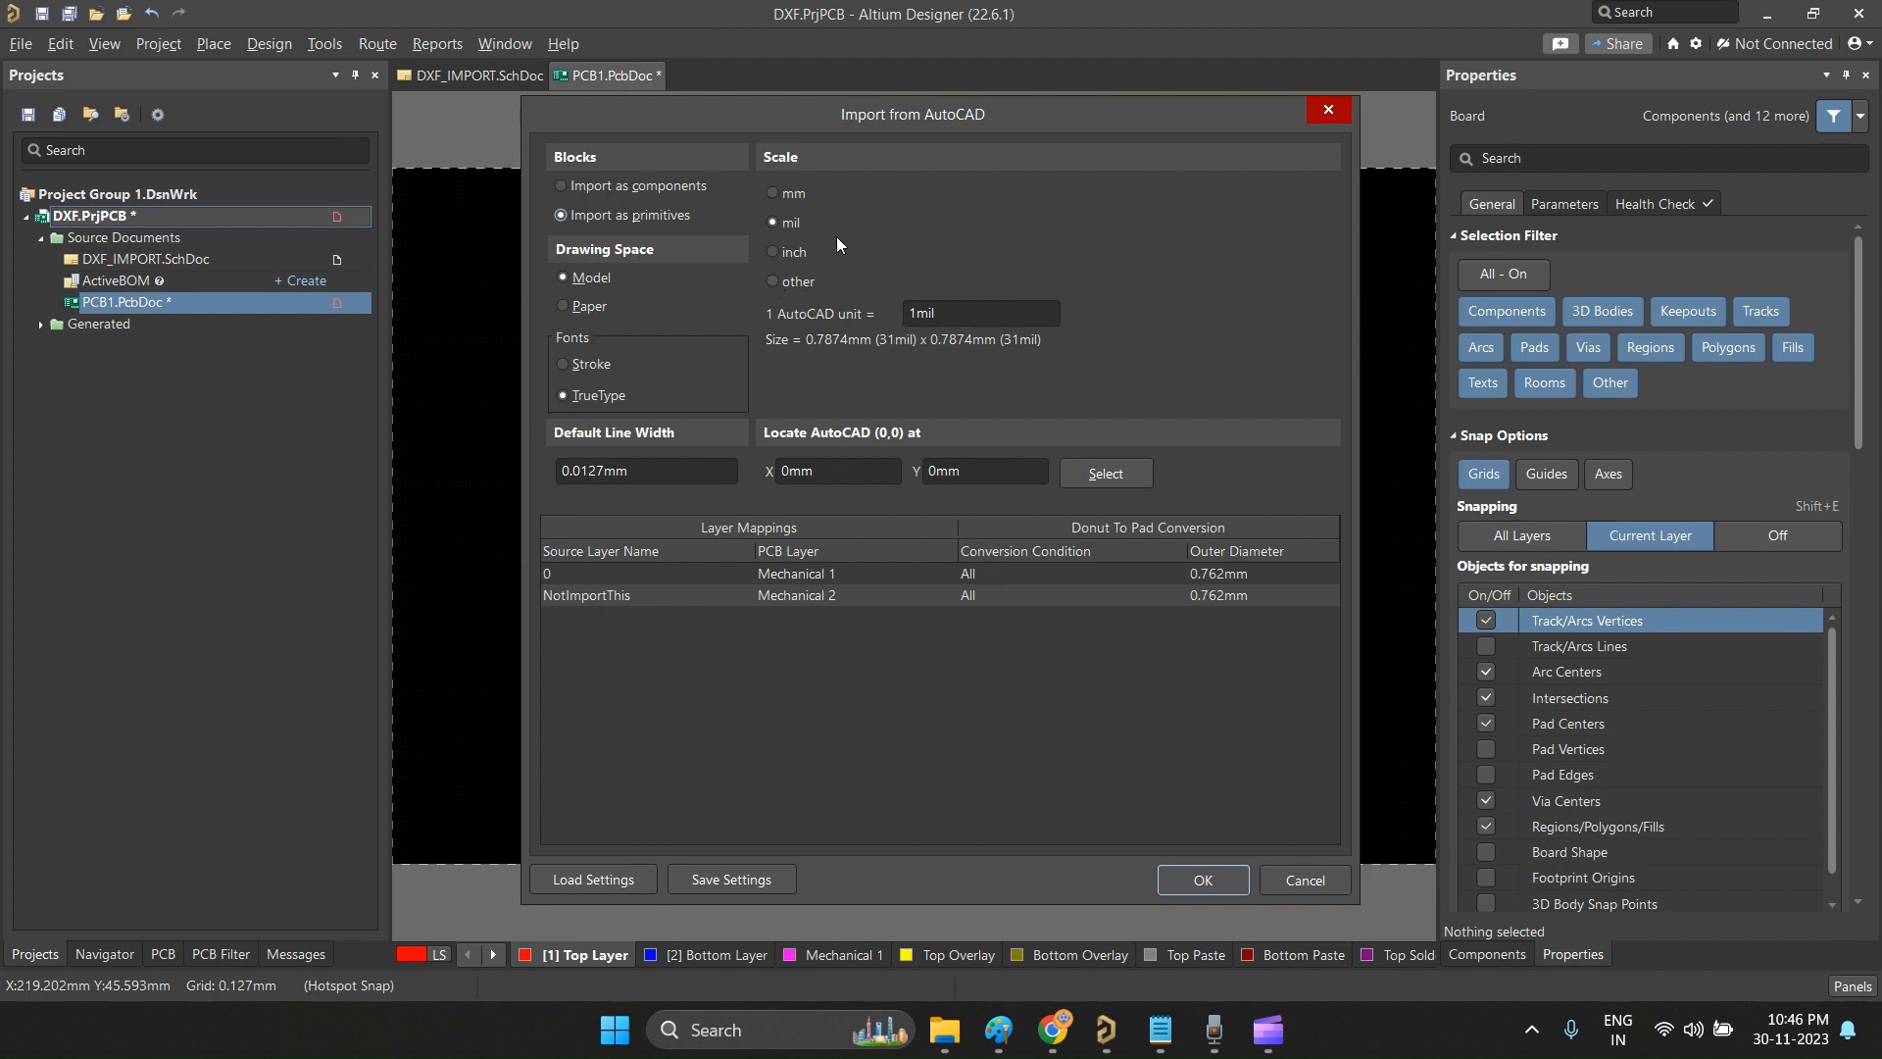
Step: Import the AutoCAD drawing at mm scale with source layer 0 mapped to Mechanical 1
left_click(776, 253)
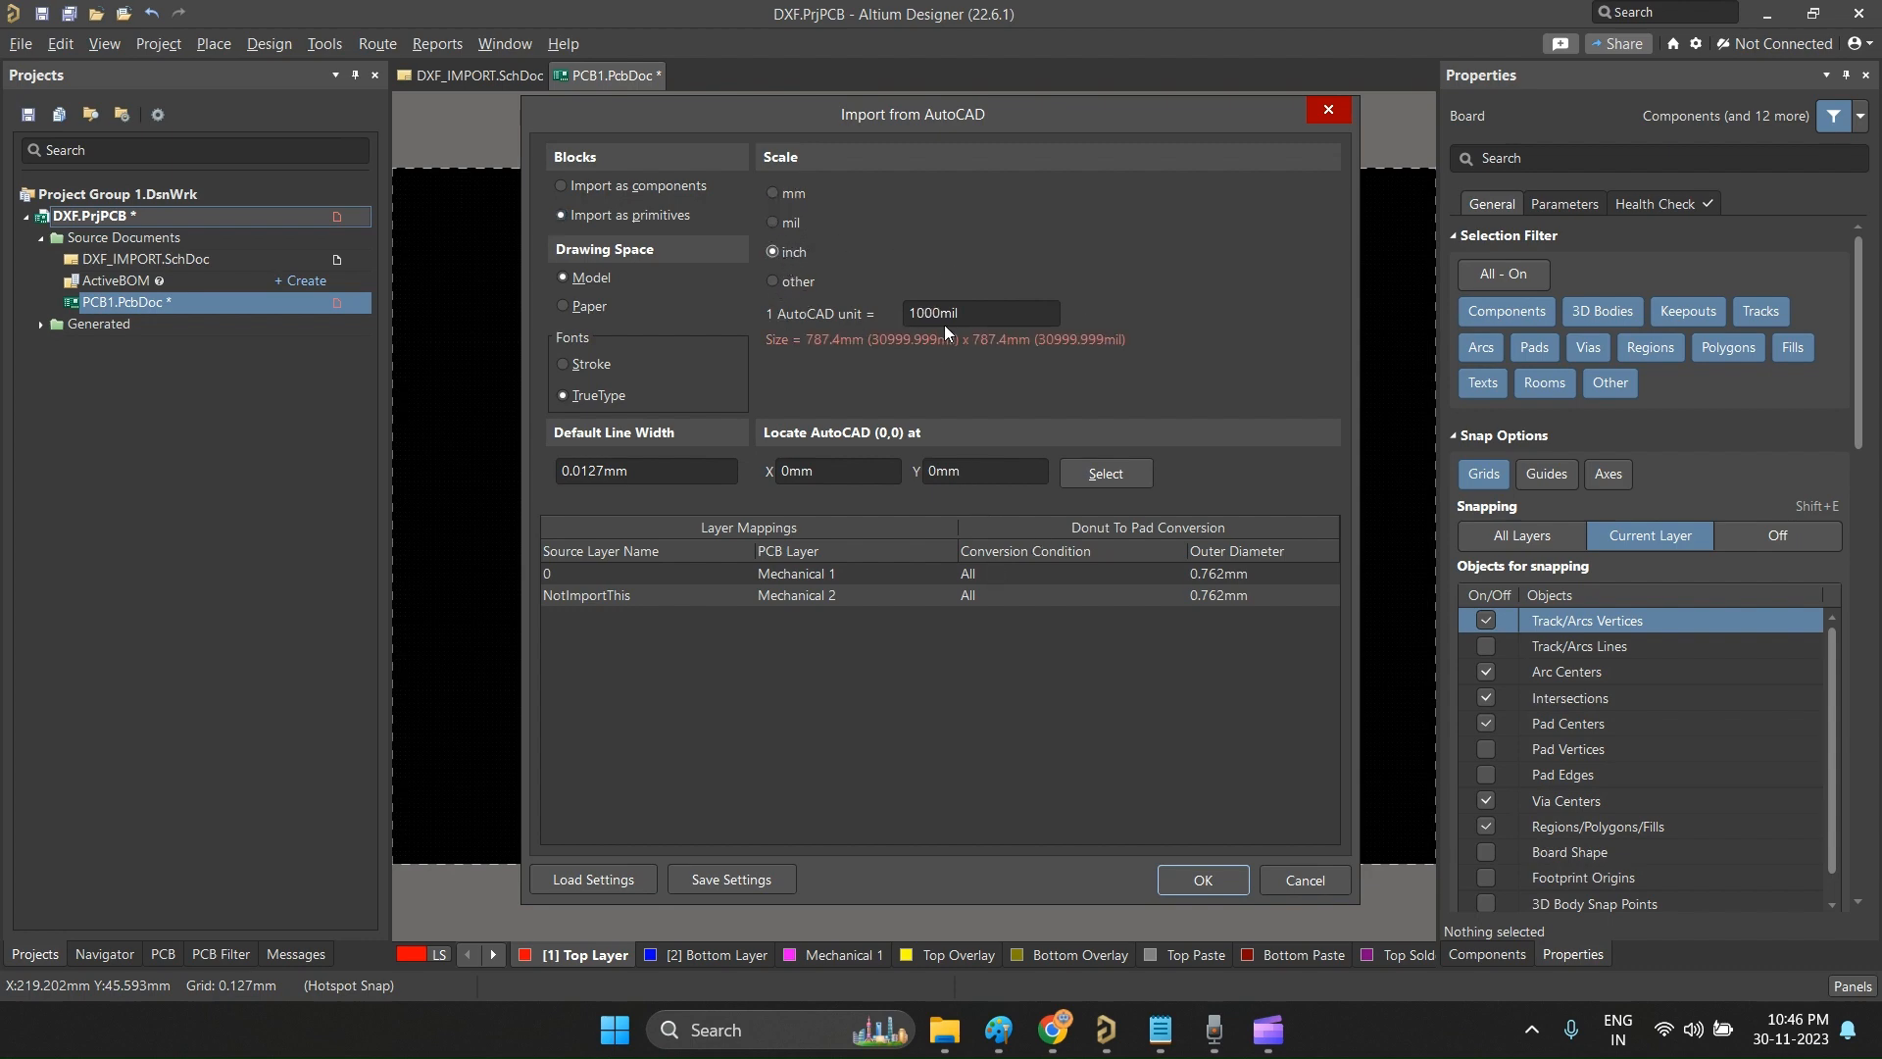
left_click(774, 191)
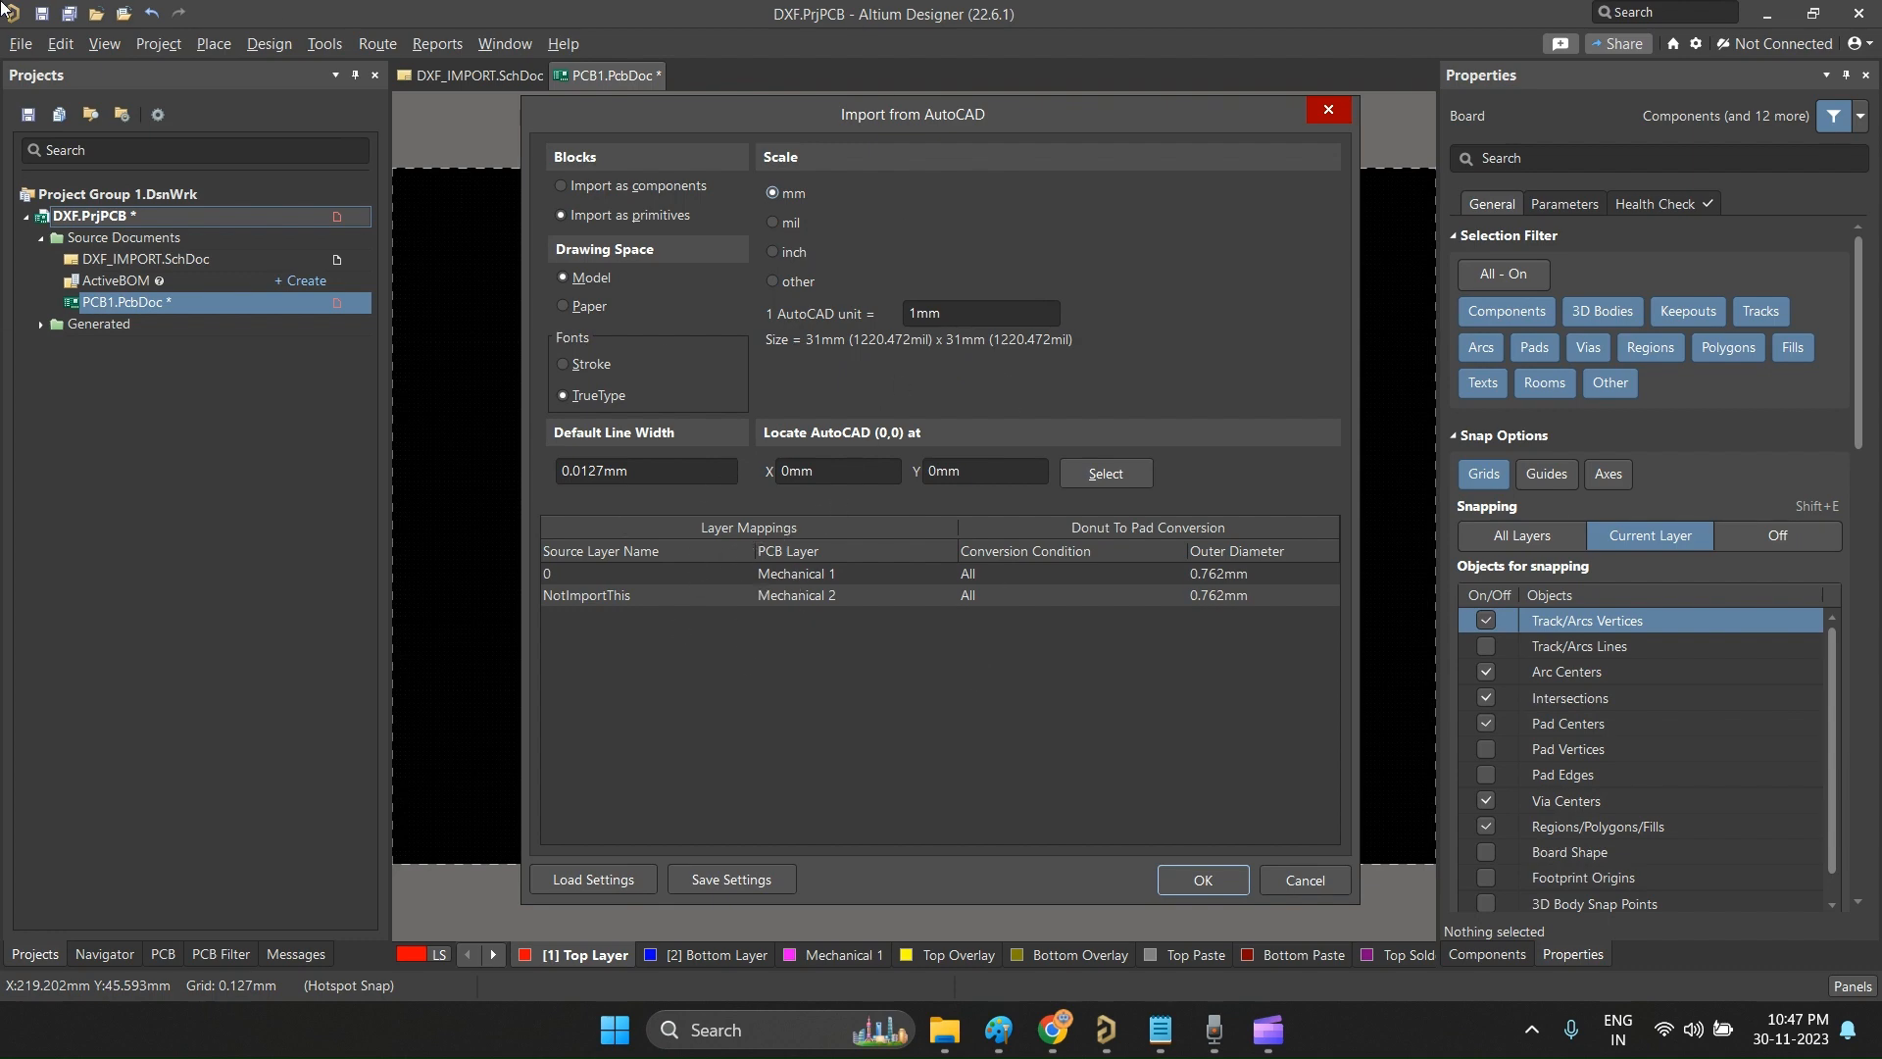
left_click(897, 572)
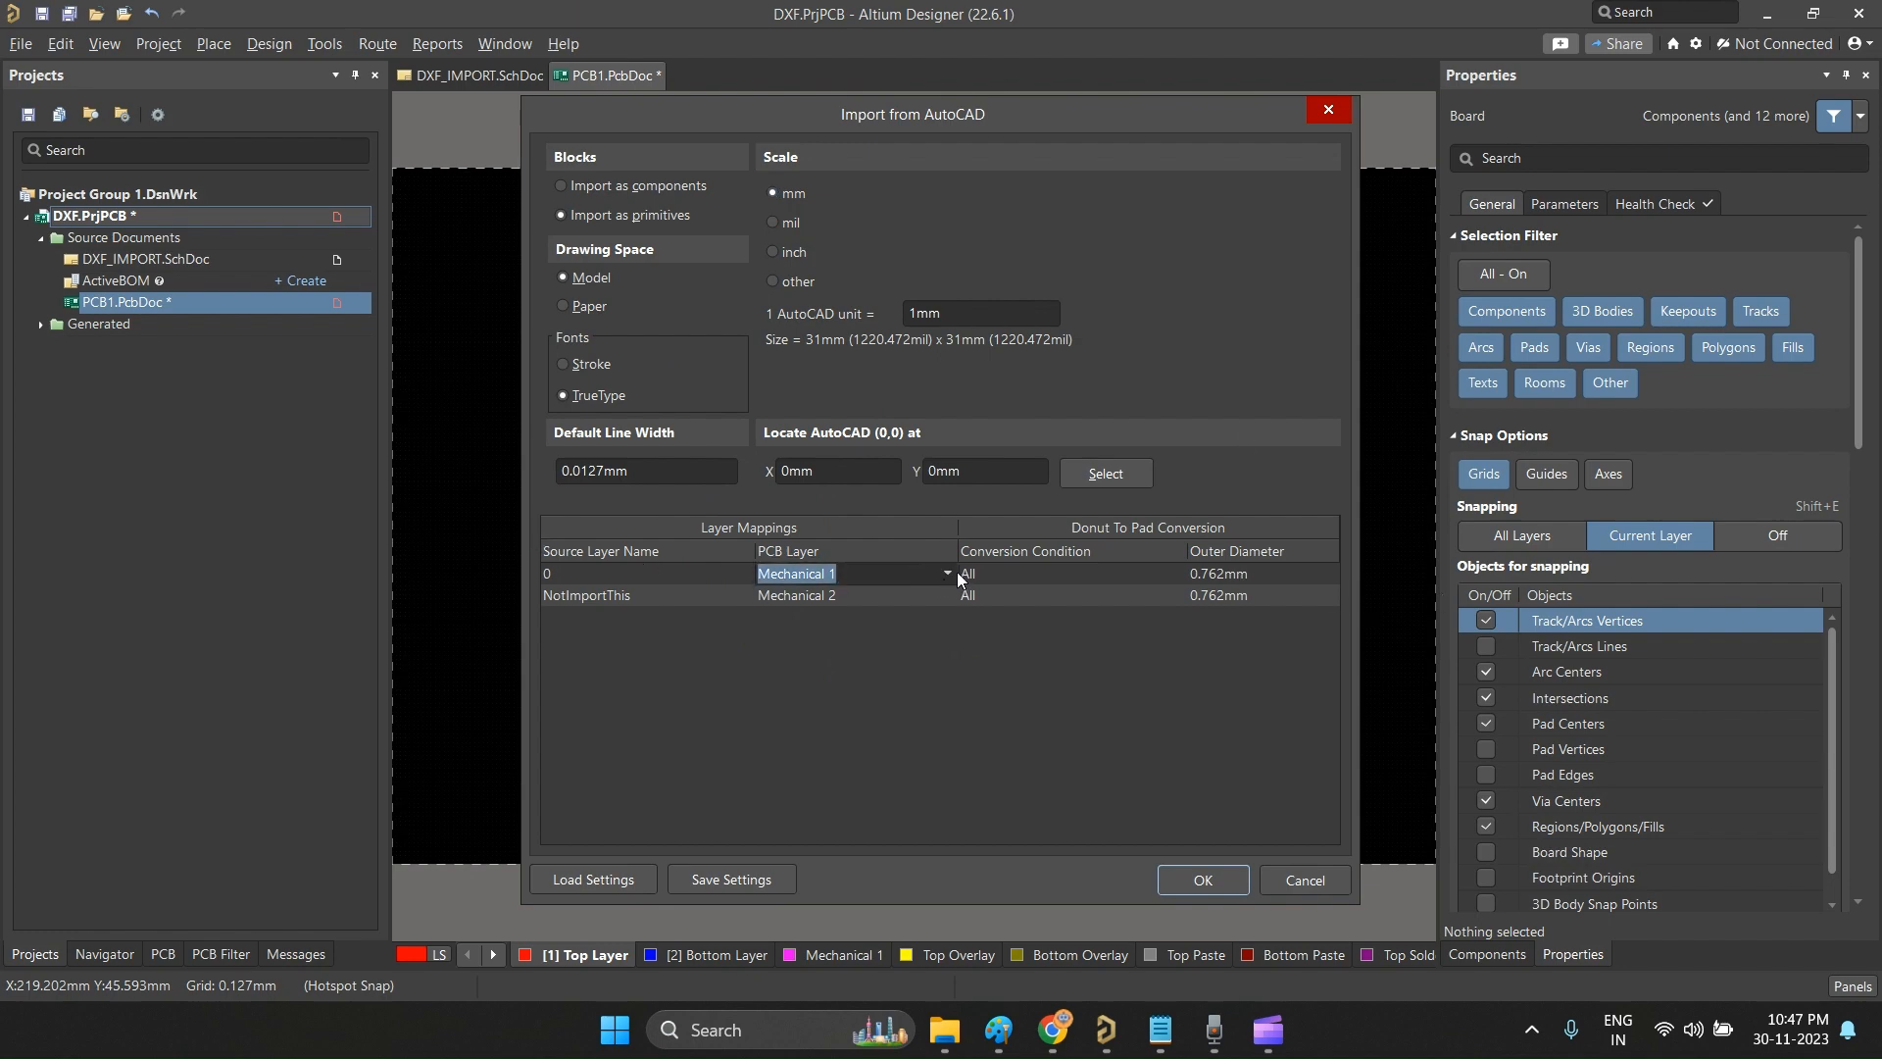
left_click(949, 573)
left_click(681, 591)
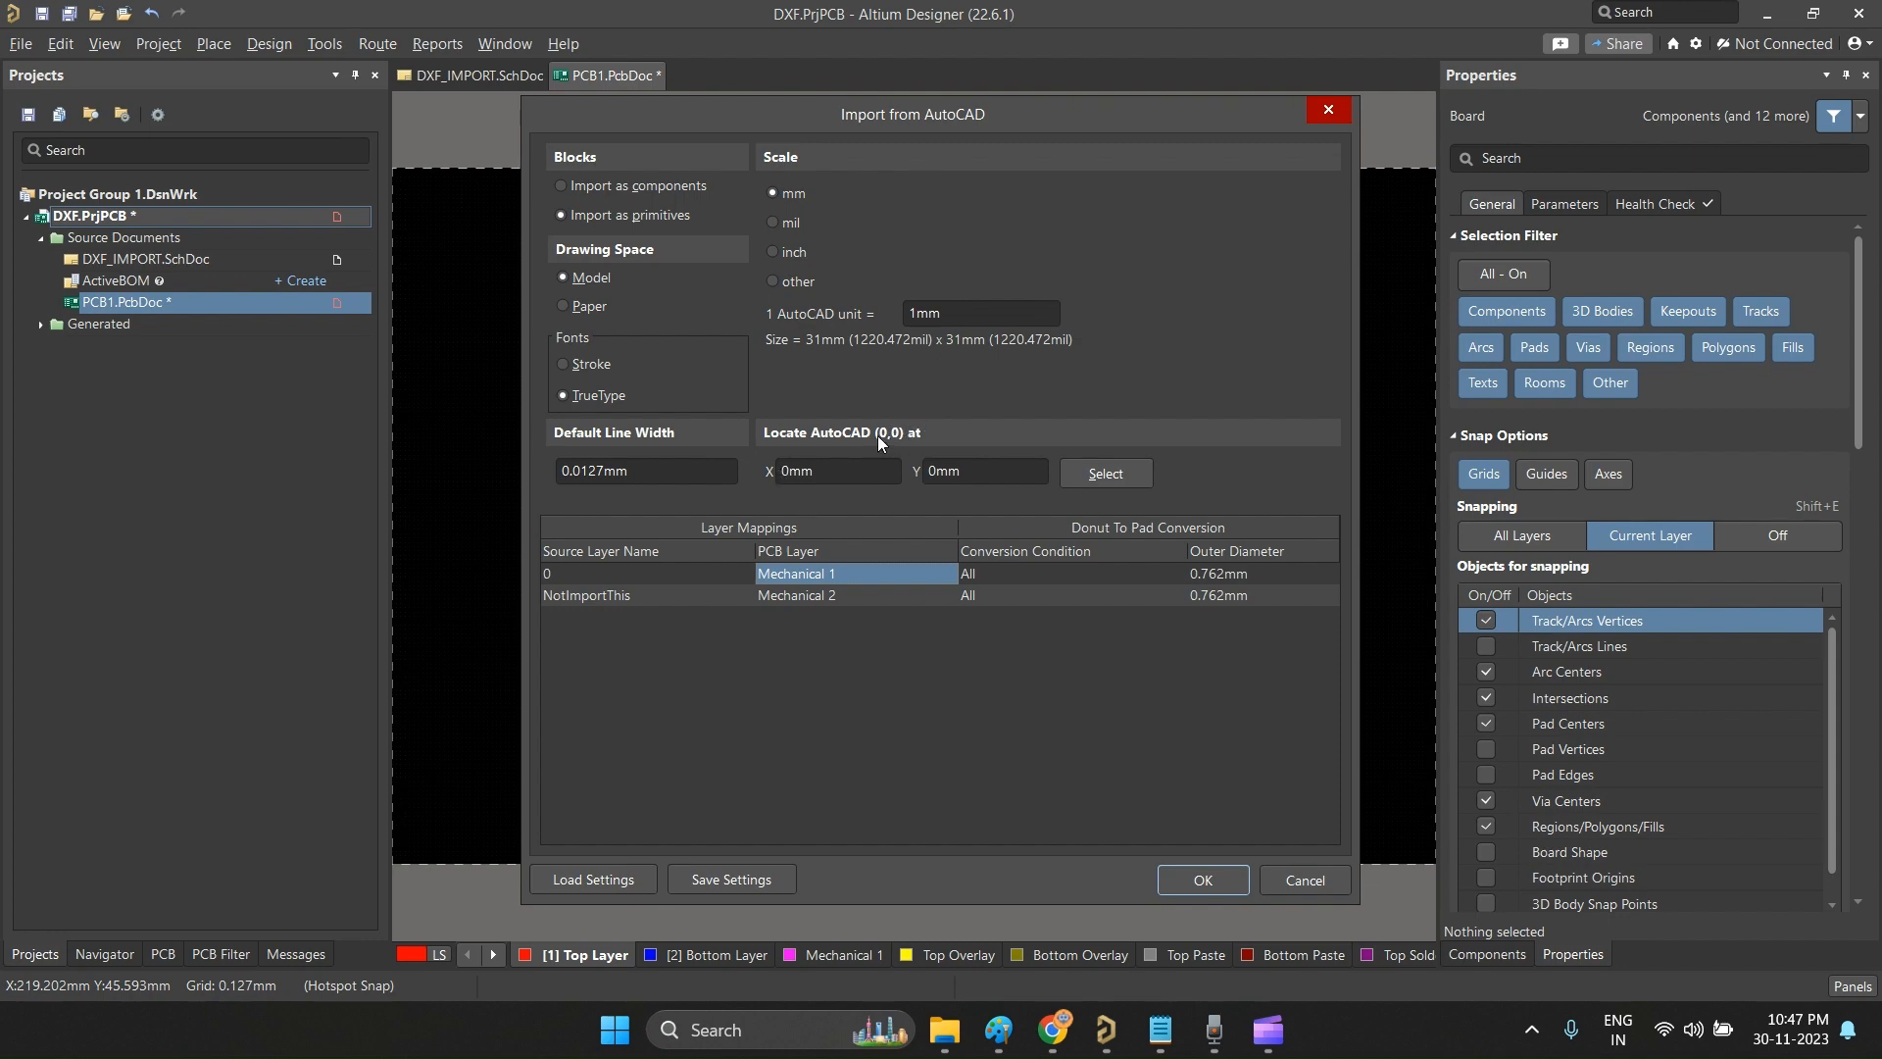
left_click(1200, 877)
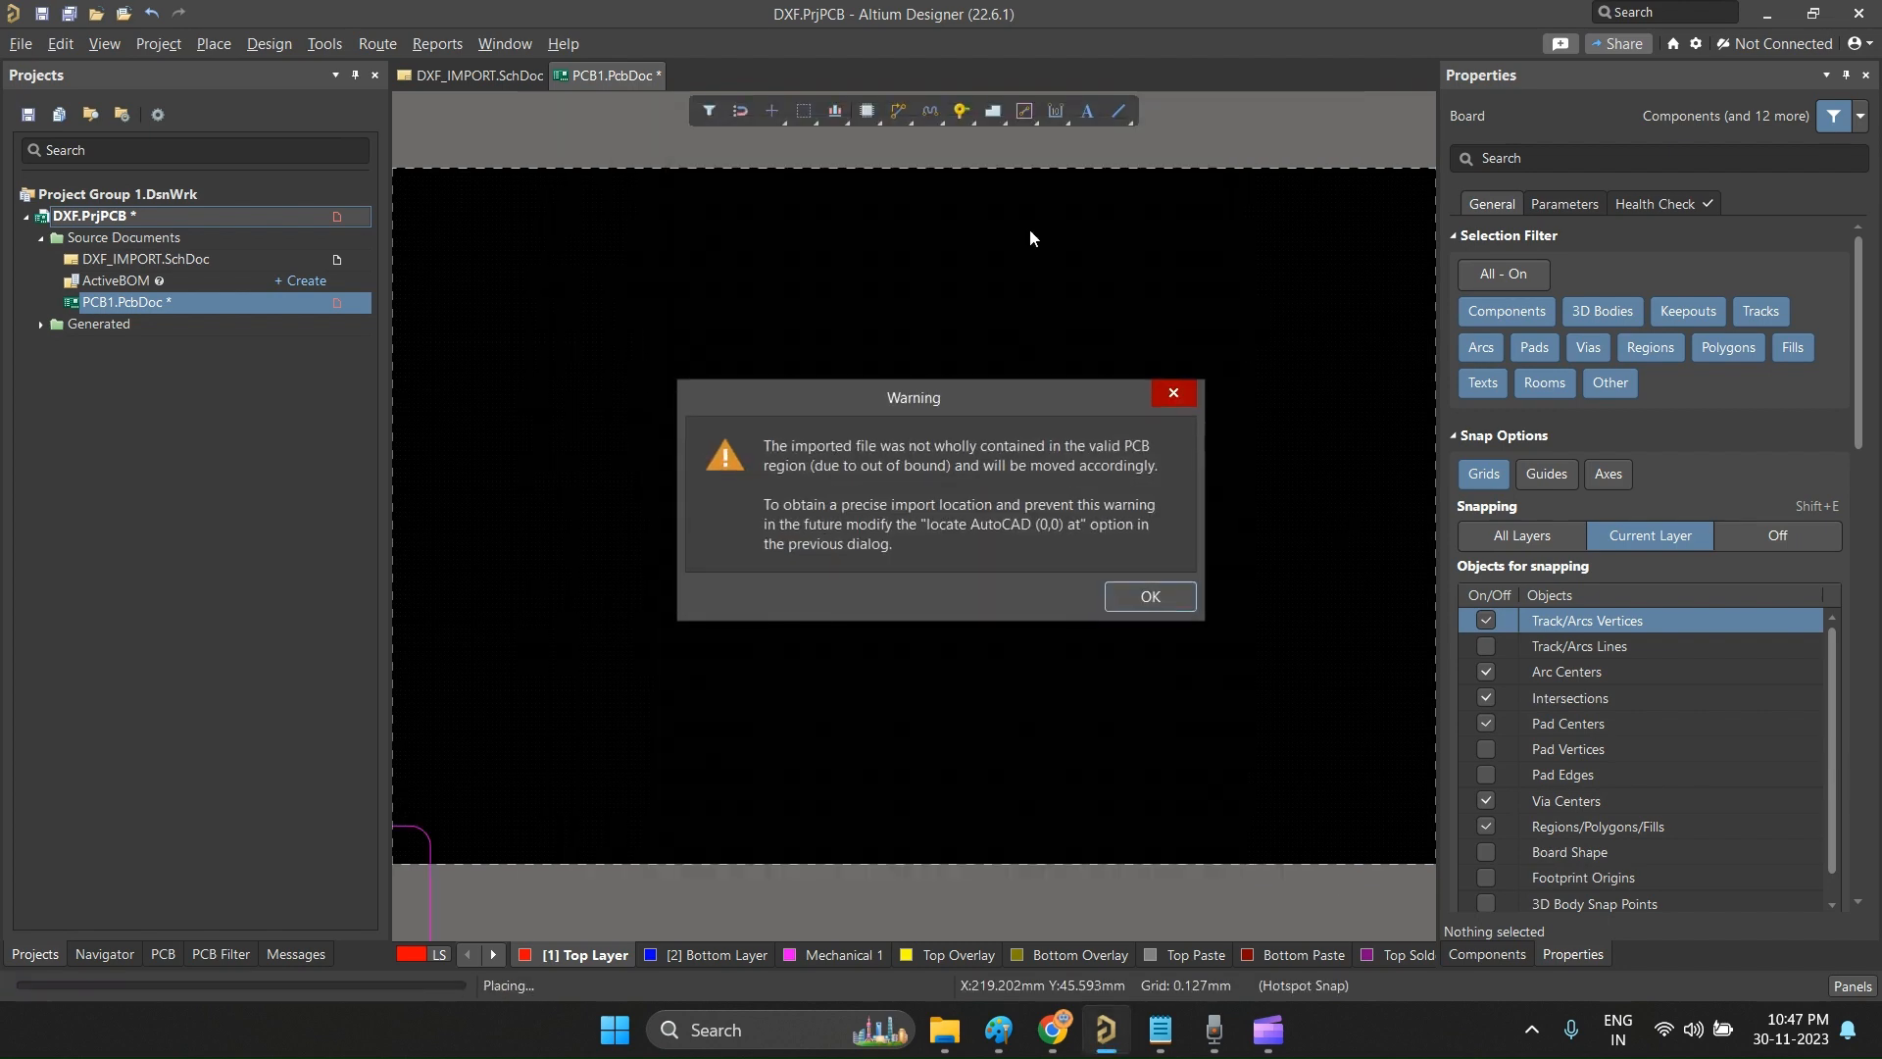
left_click(1165, 597)
Step: Place the view on the imported outline and examine its position relative to the origin and the default board area
left_click(1016, 559)
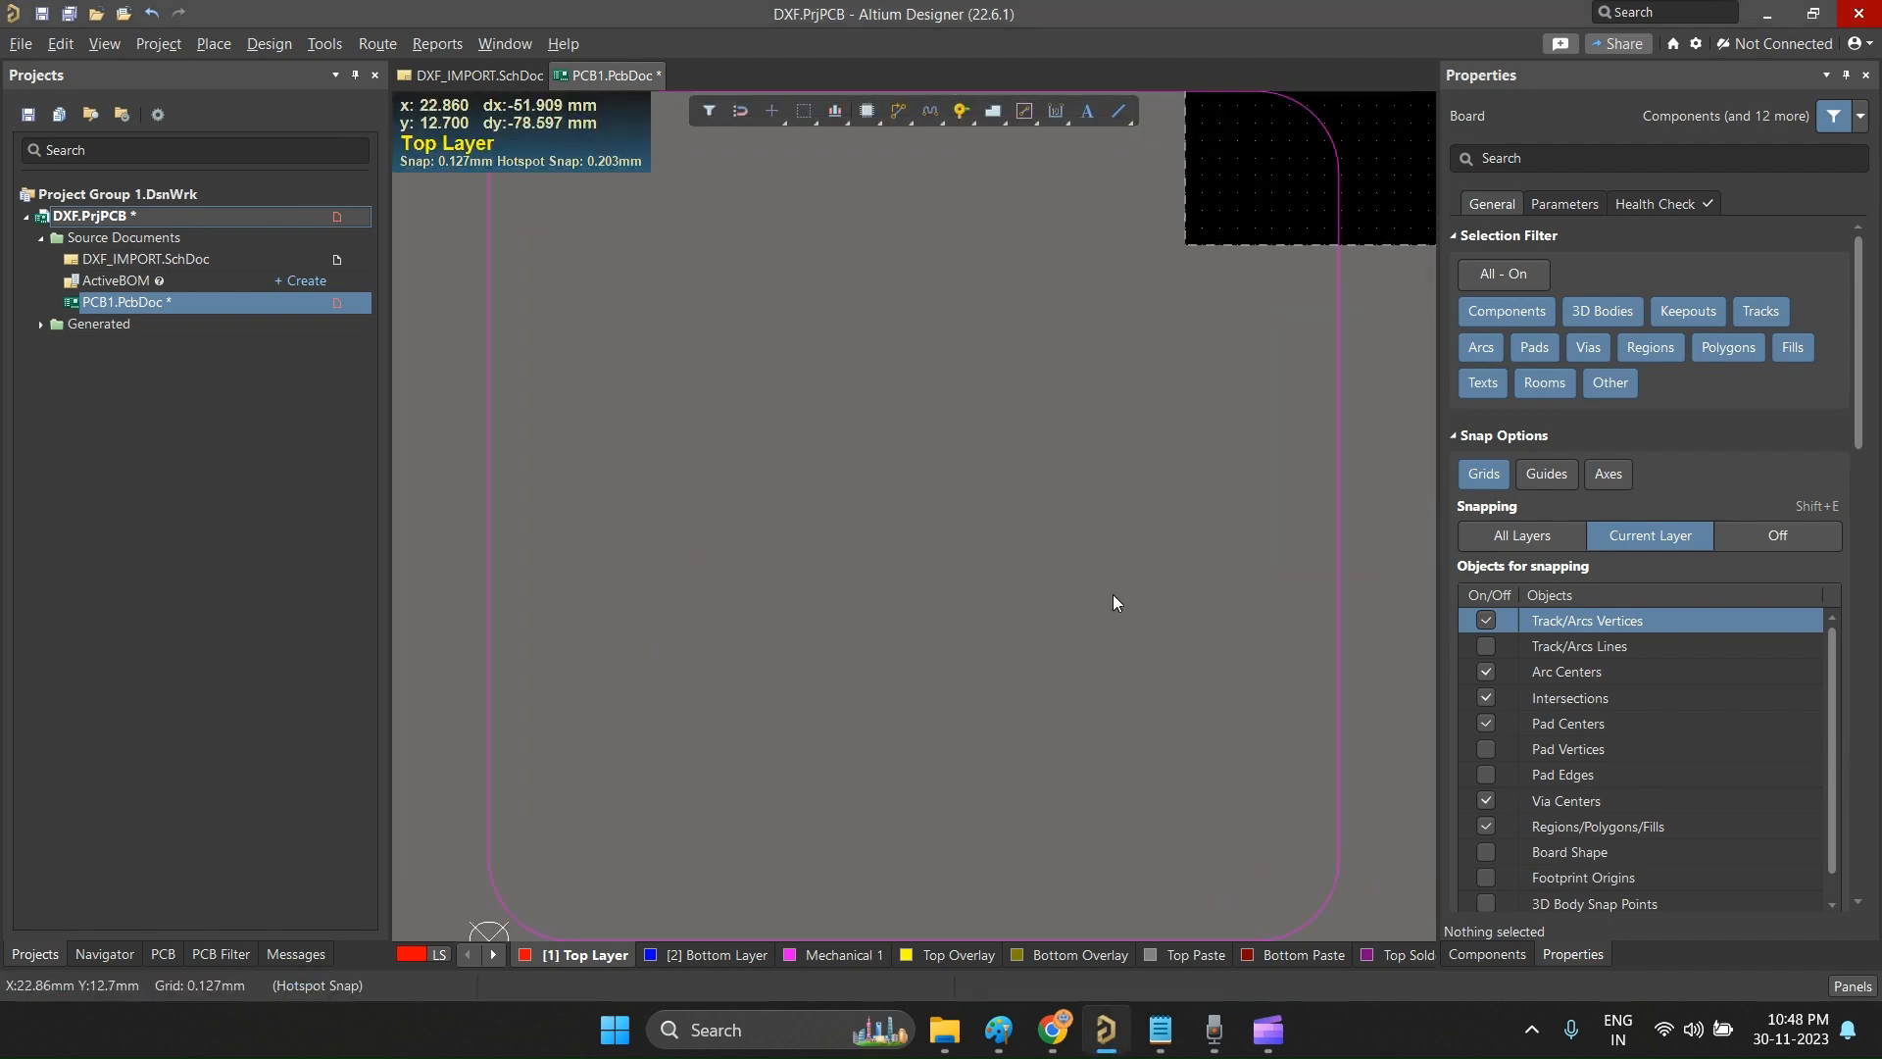
scroll(882, 622, "down", 5, "ctrl")
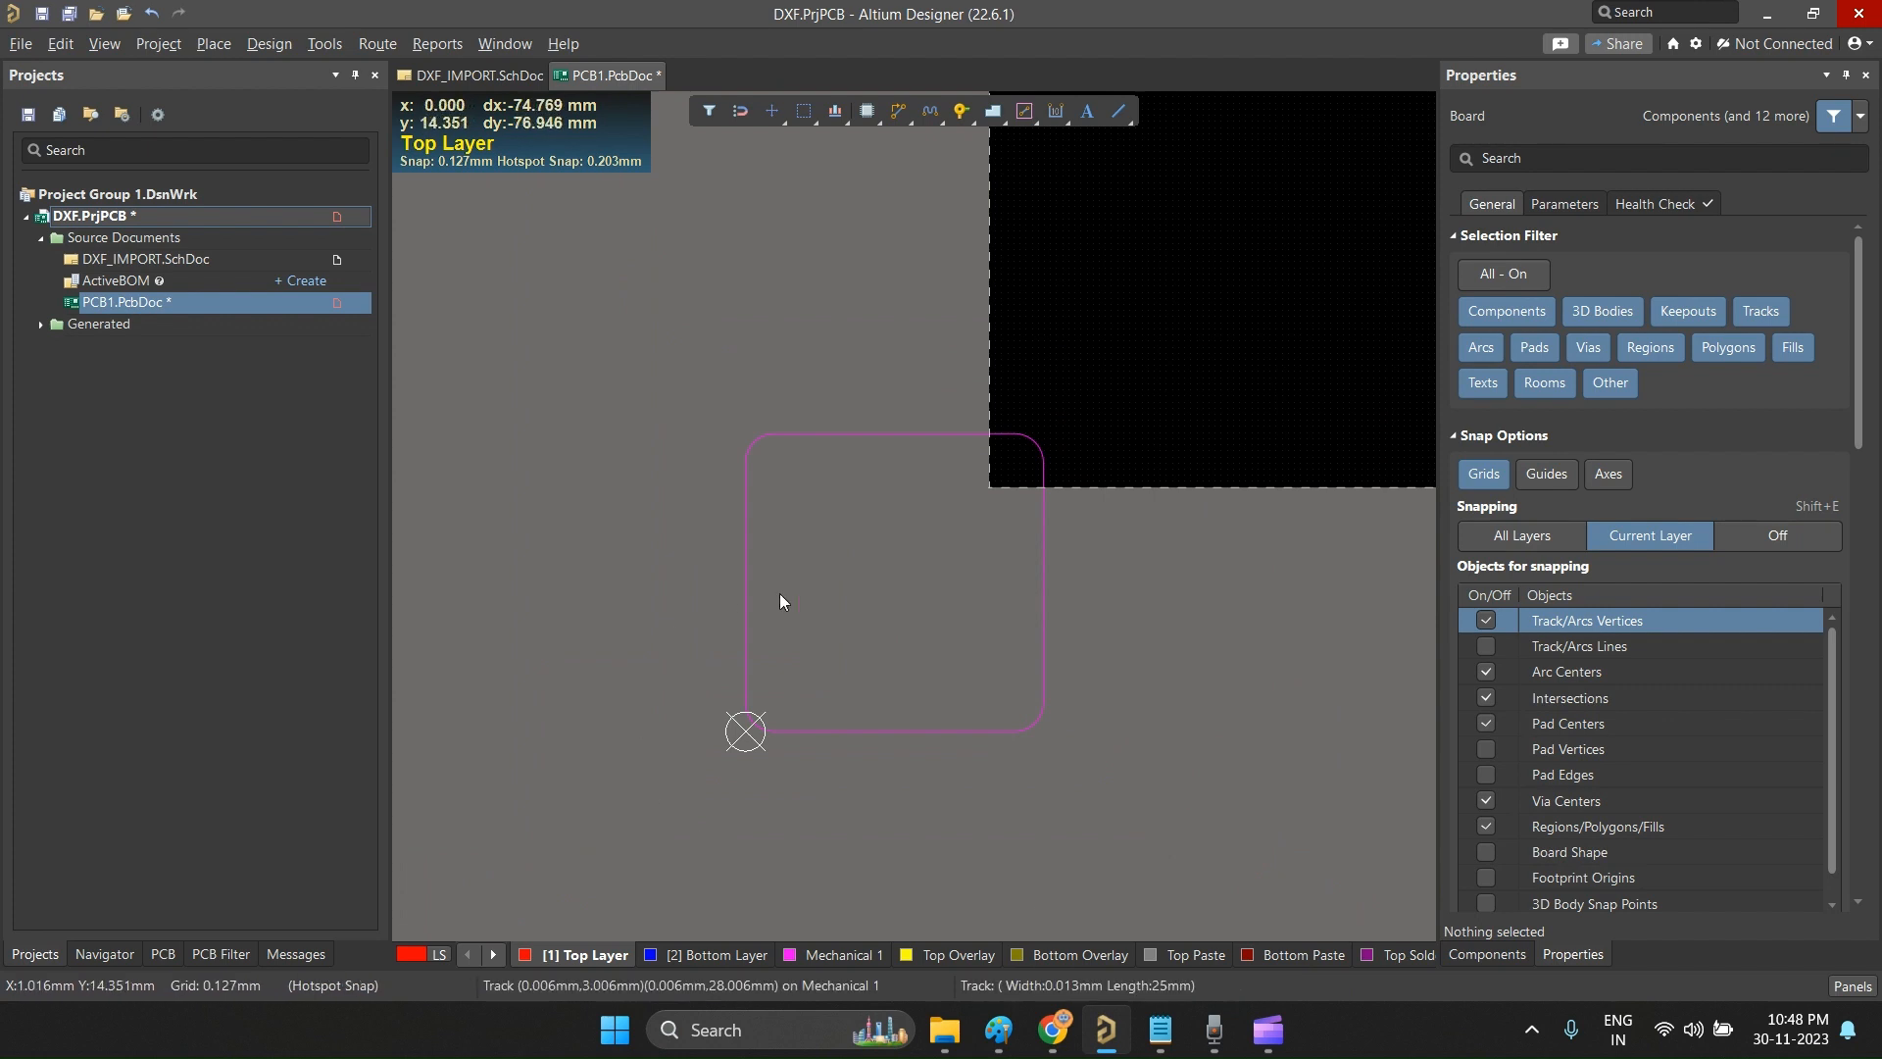
scroll(884, 727, "down", 4, "ctrl")
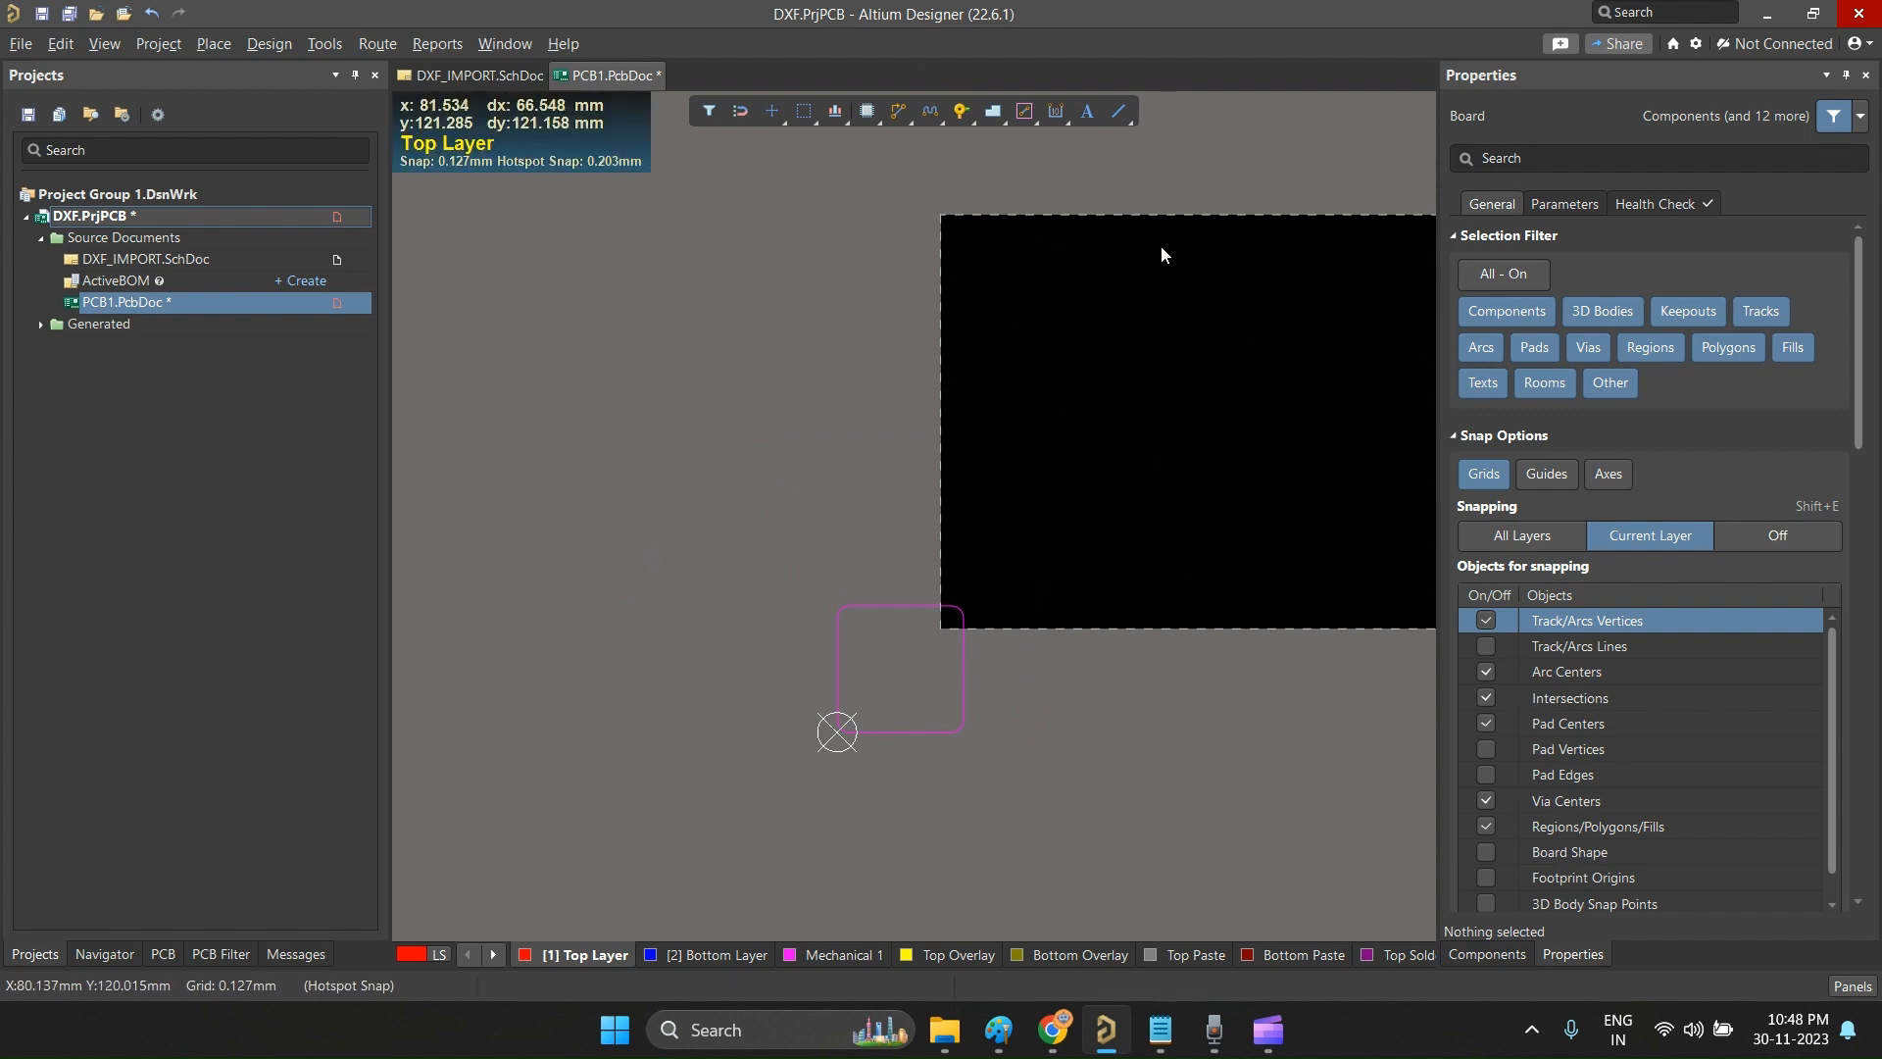
scroll(952, 519, "down", 2, "ctrl")
scroll(952, 519, "up", 1, "ctrl")
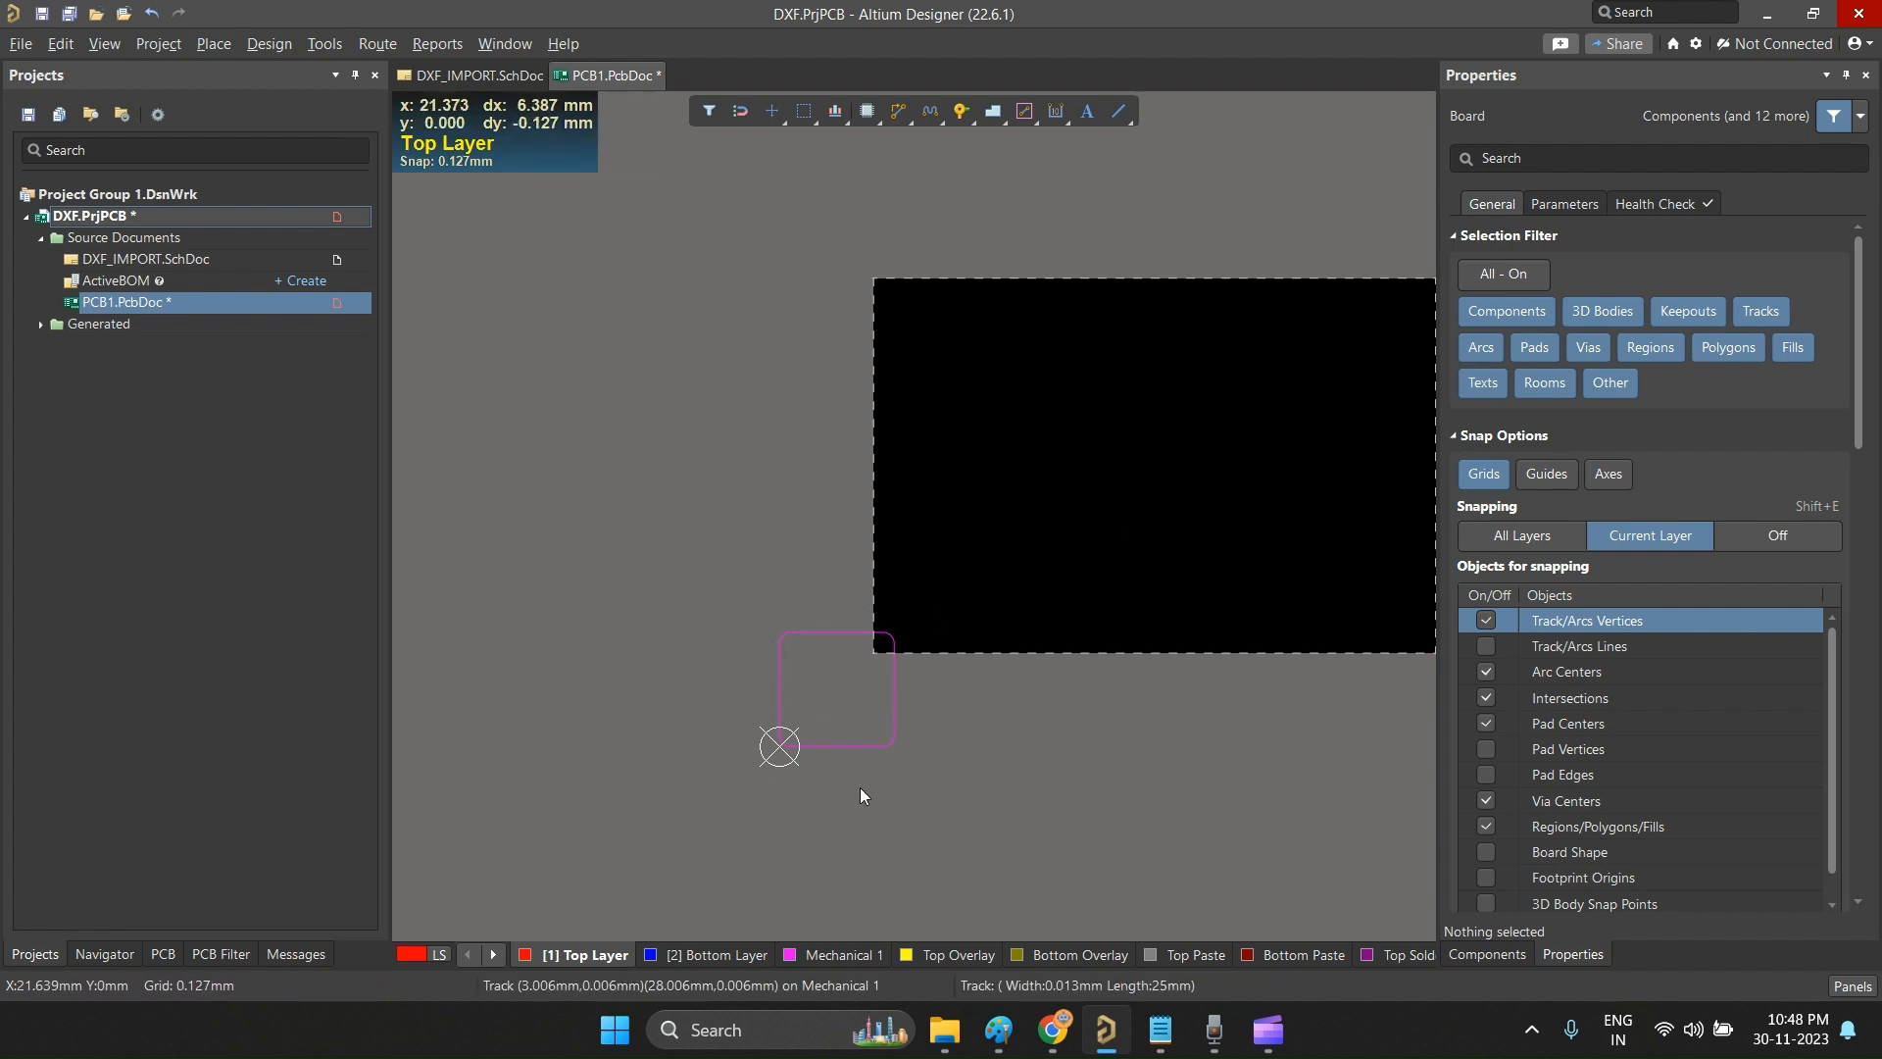
scroll(848, 759, "up", 2, "ctrl")
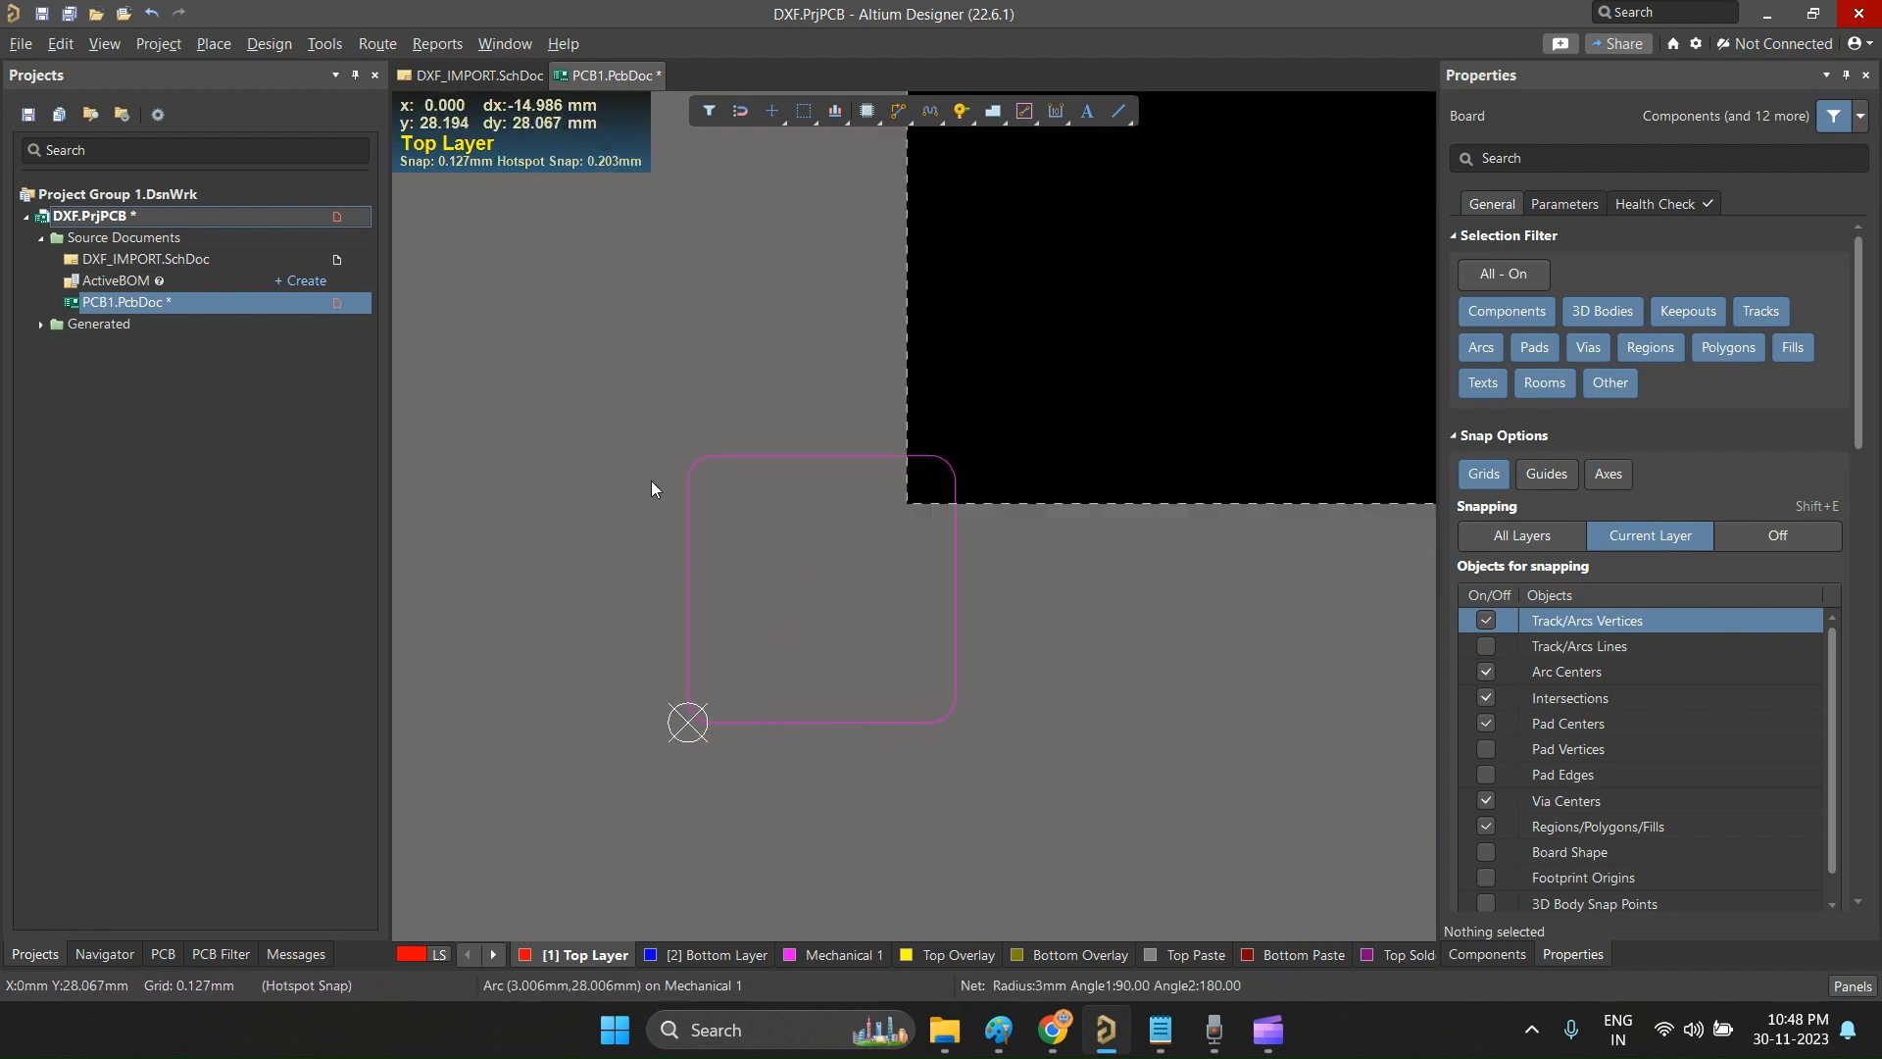
left_click_drag(588, 357, 1076, 732)
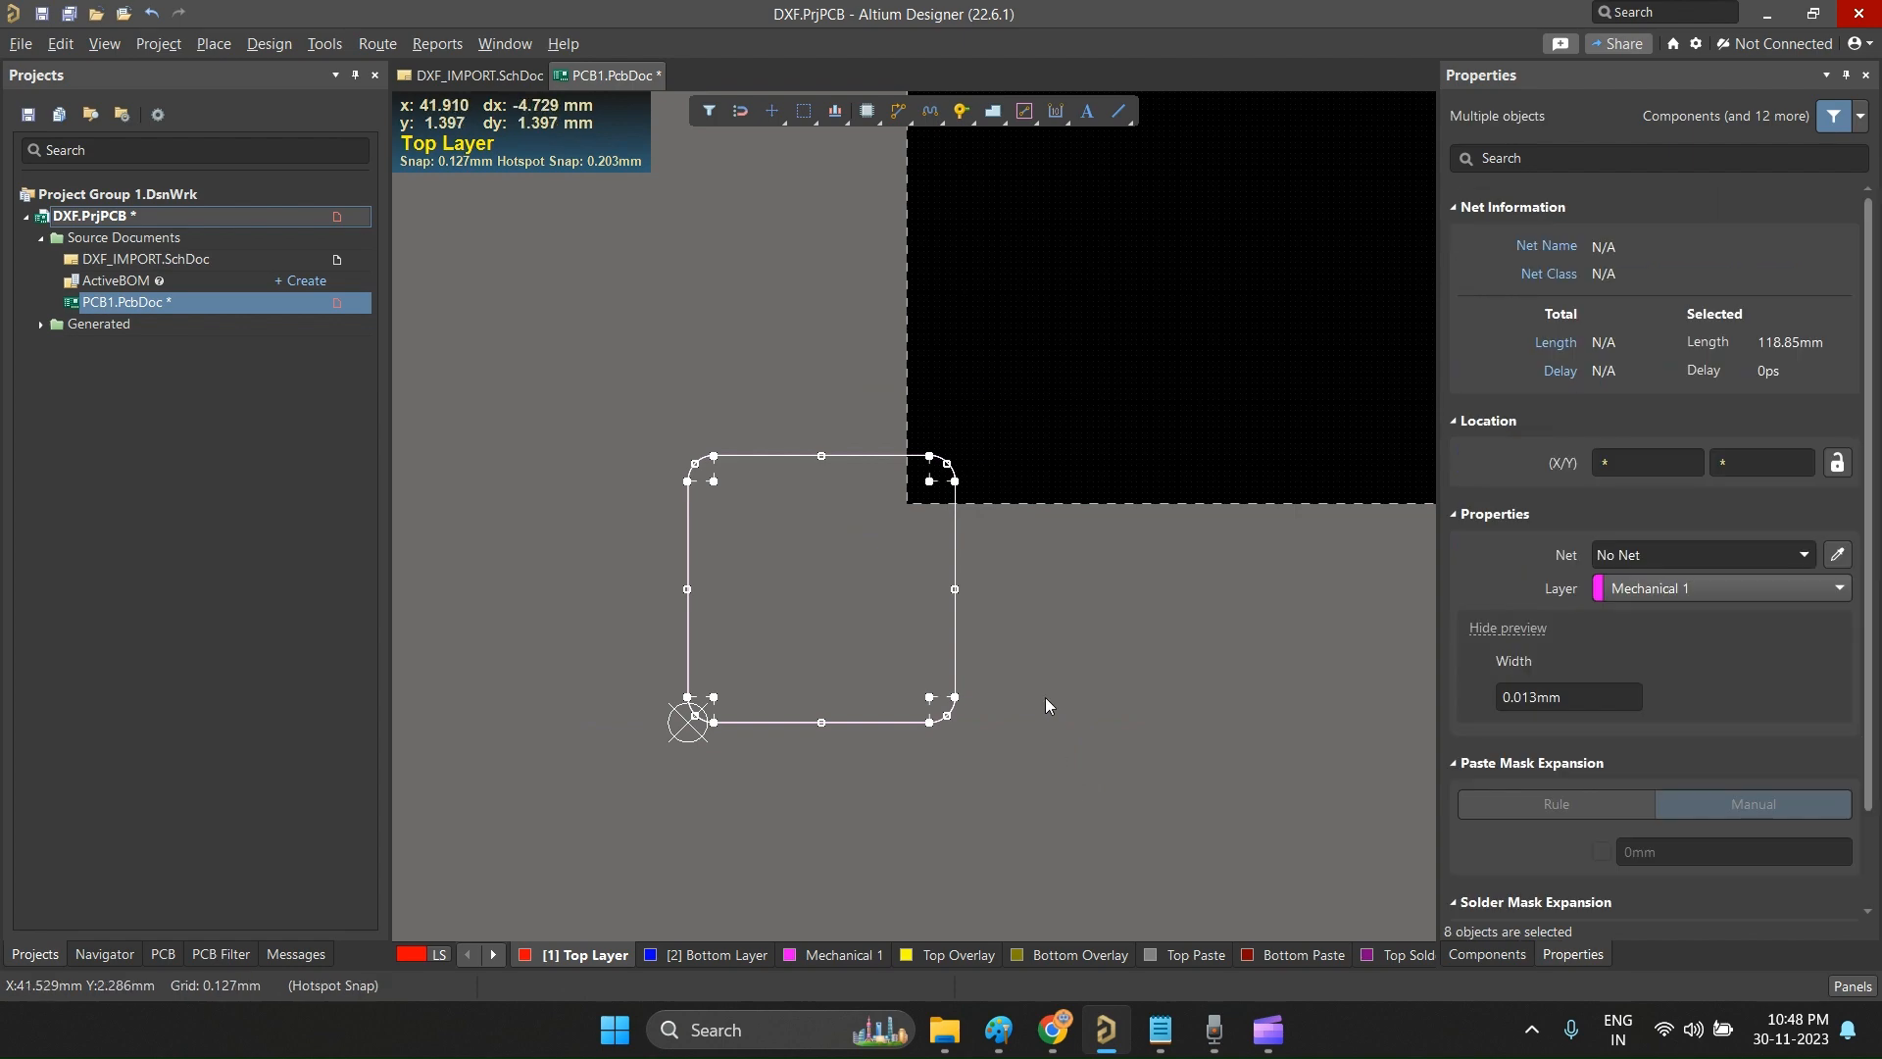
left_click(1021, 620)
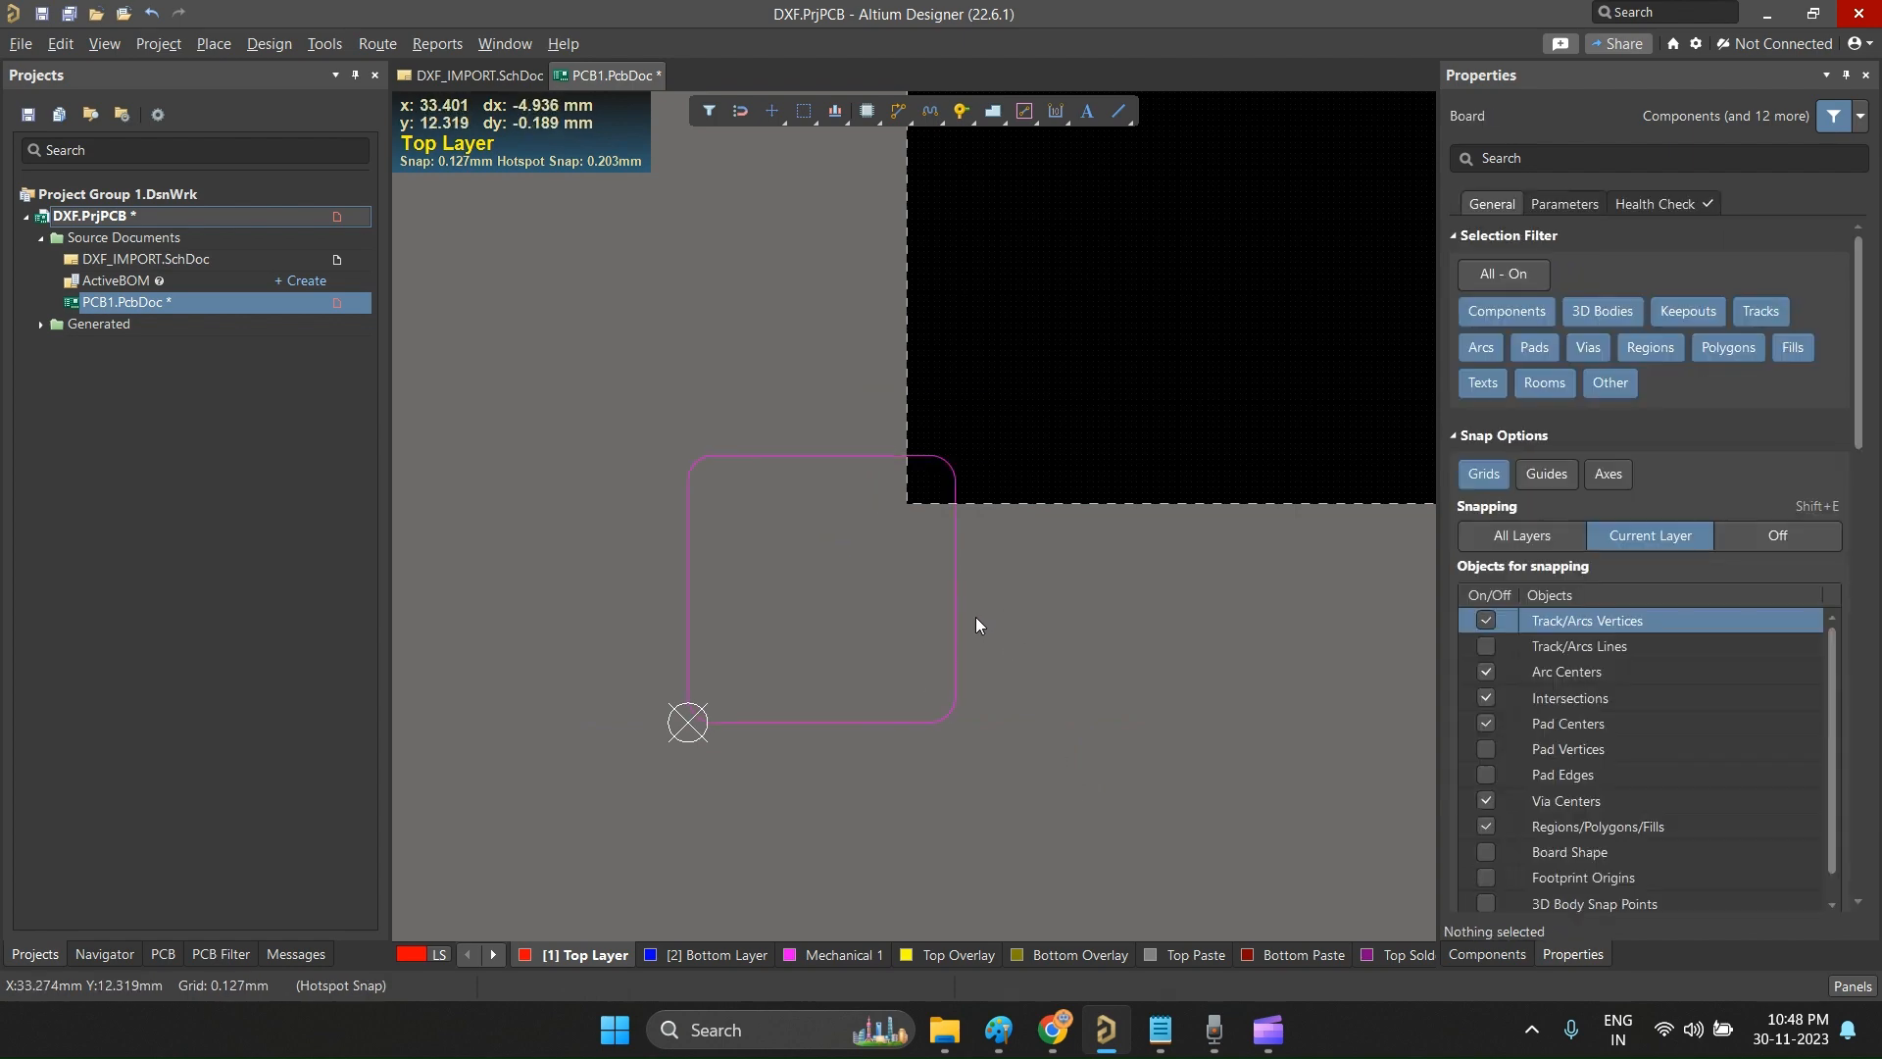
key("ctrl+a")
left_click(1002, 606)
left_click(955, 480)
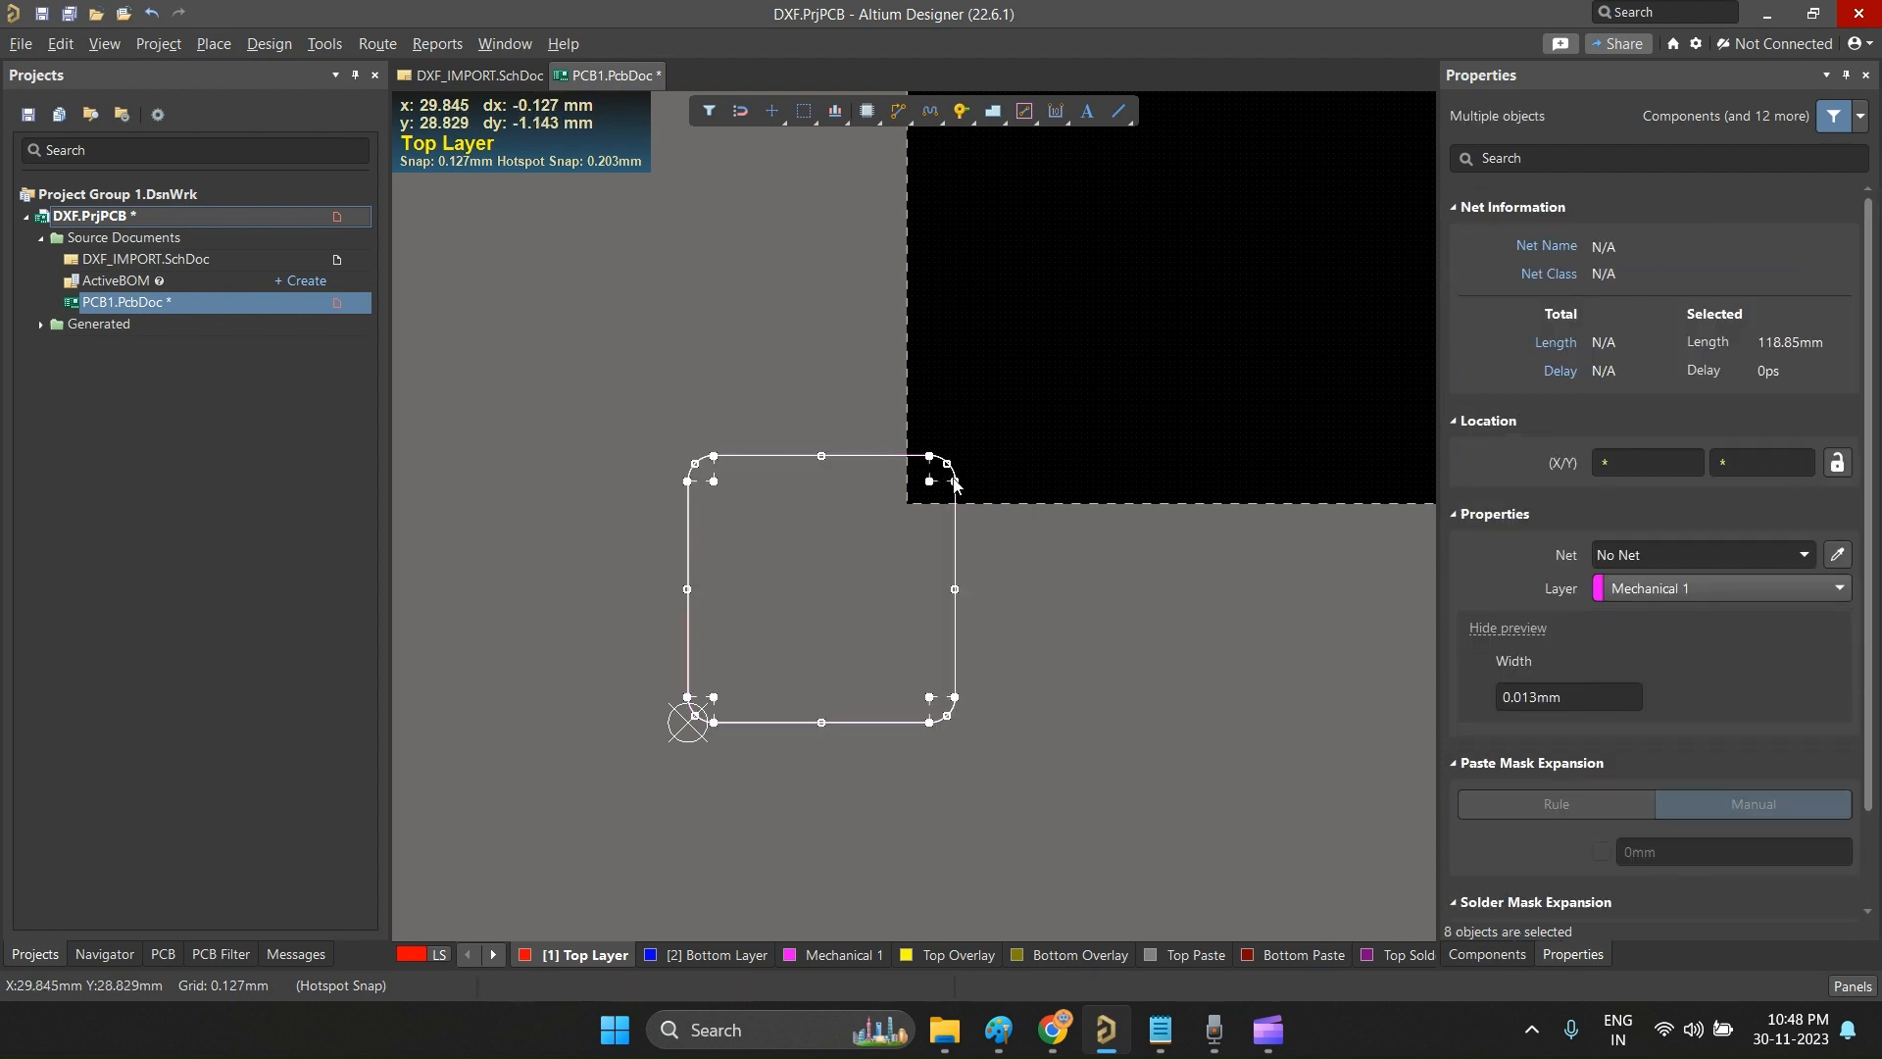
left_click(731, 604)
Step: Select the whole imported rounded-square outline and define the board shape from the selected objects
left_click_drag(637, 420, 1088, 845)
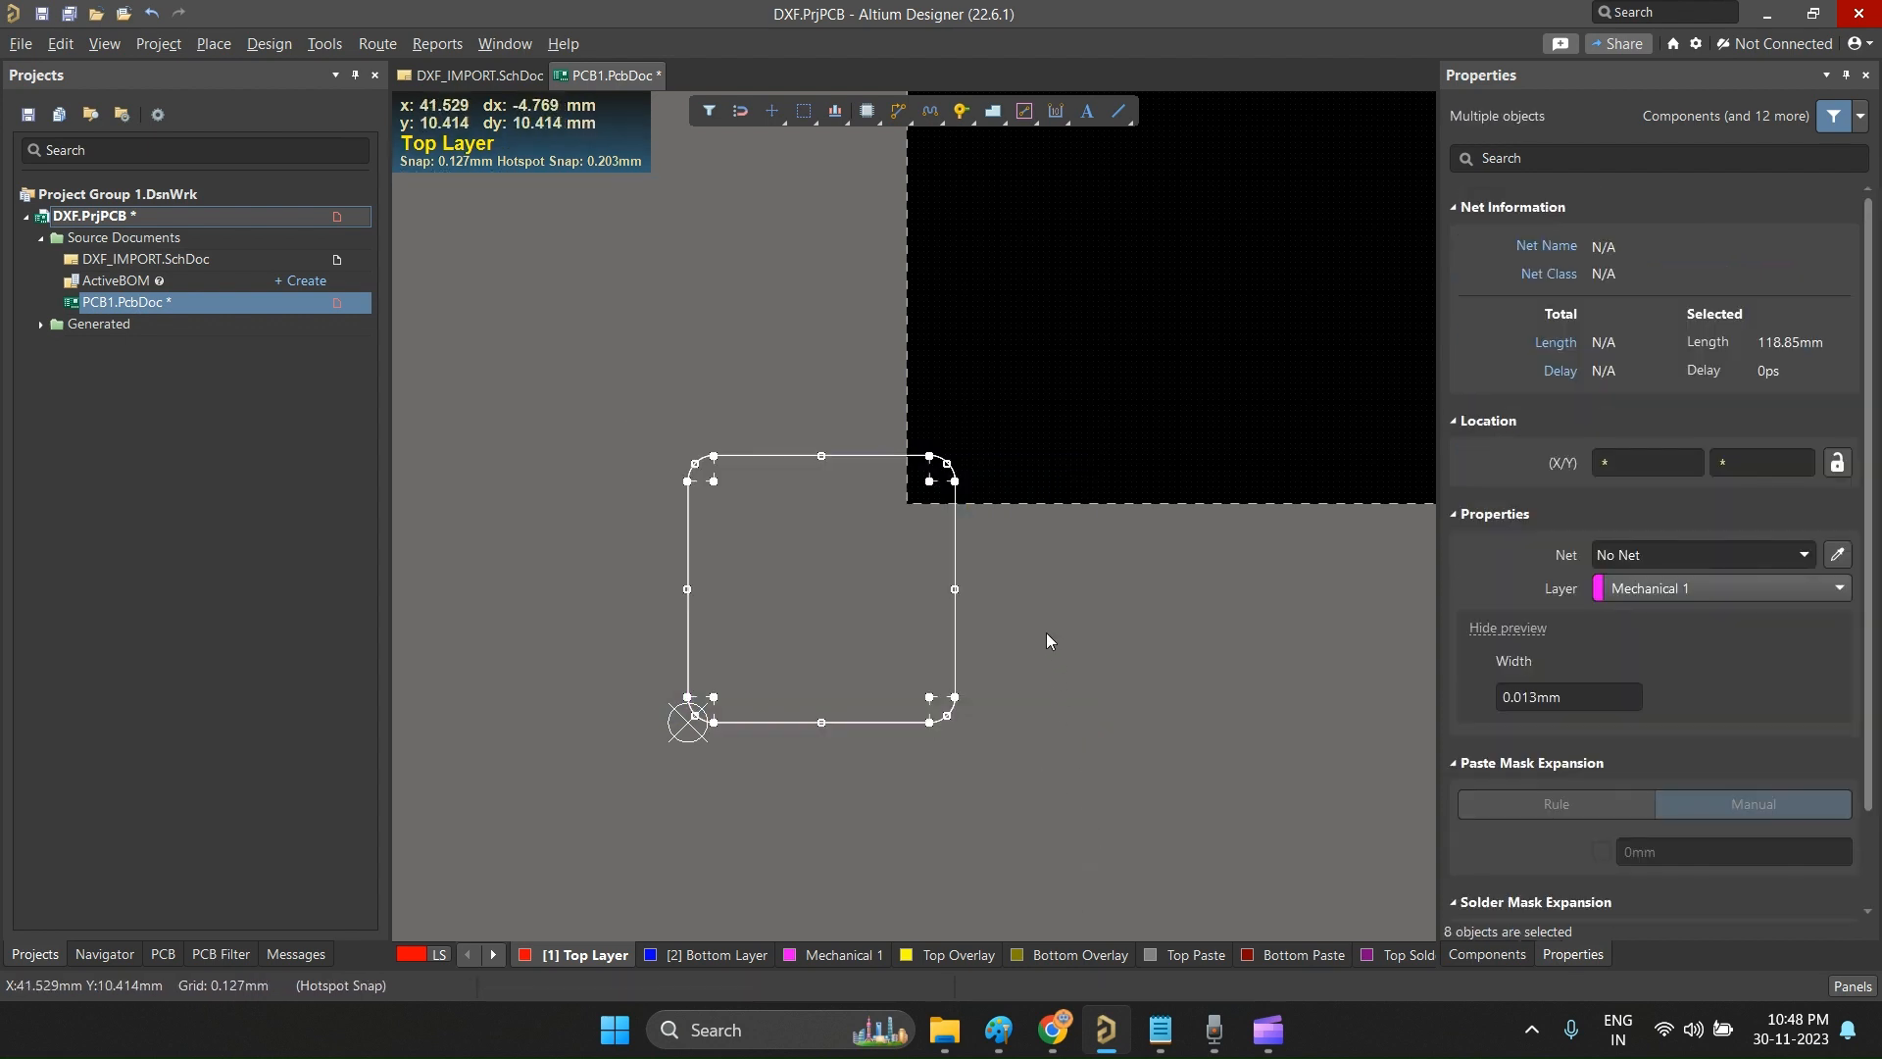
left_click(676, 392)
left_click_drag(677, 391, 1006, 771)
left_click(268, 44)
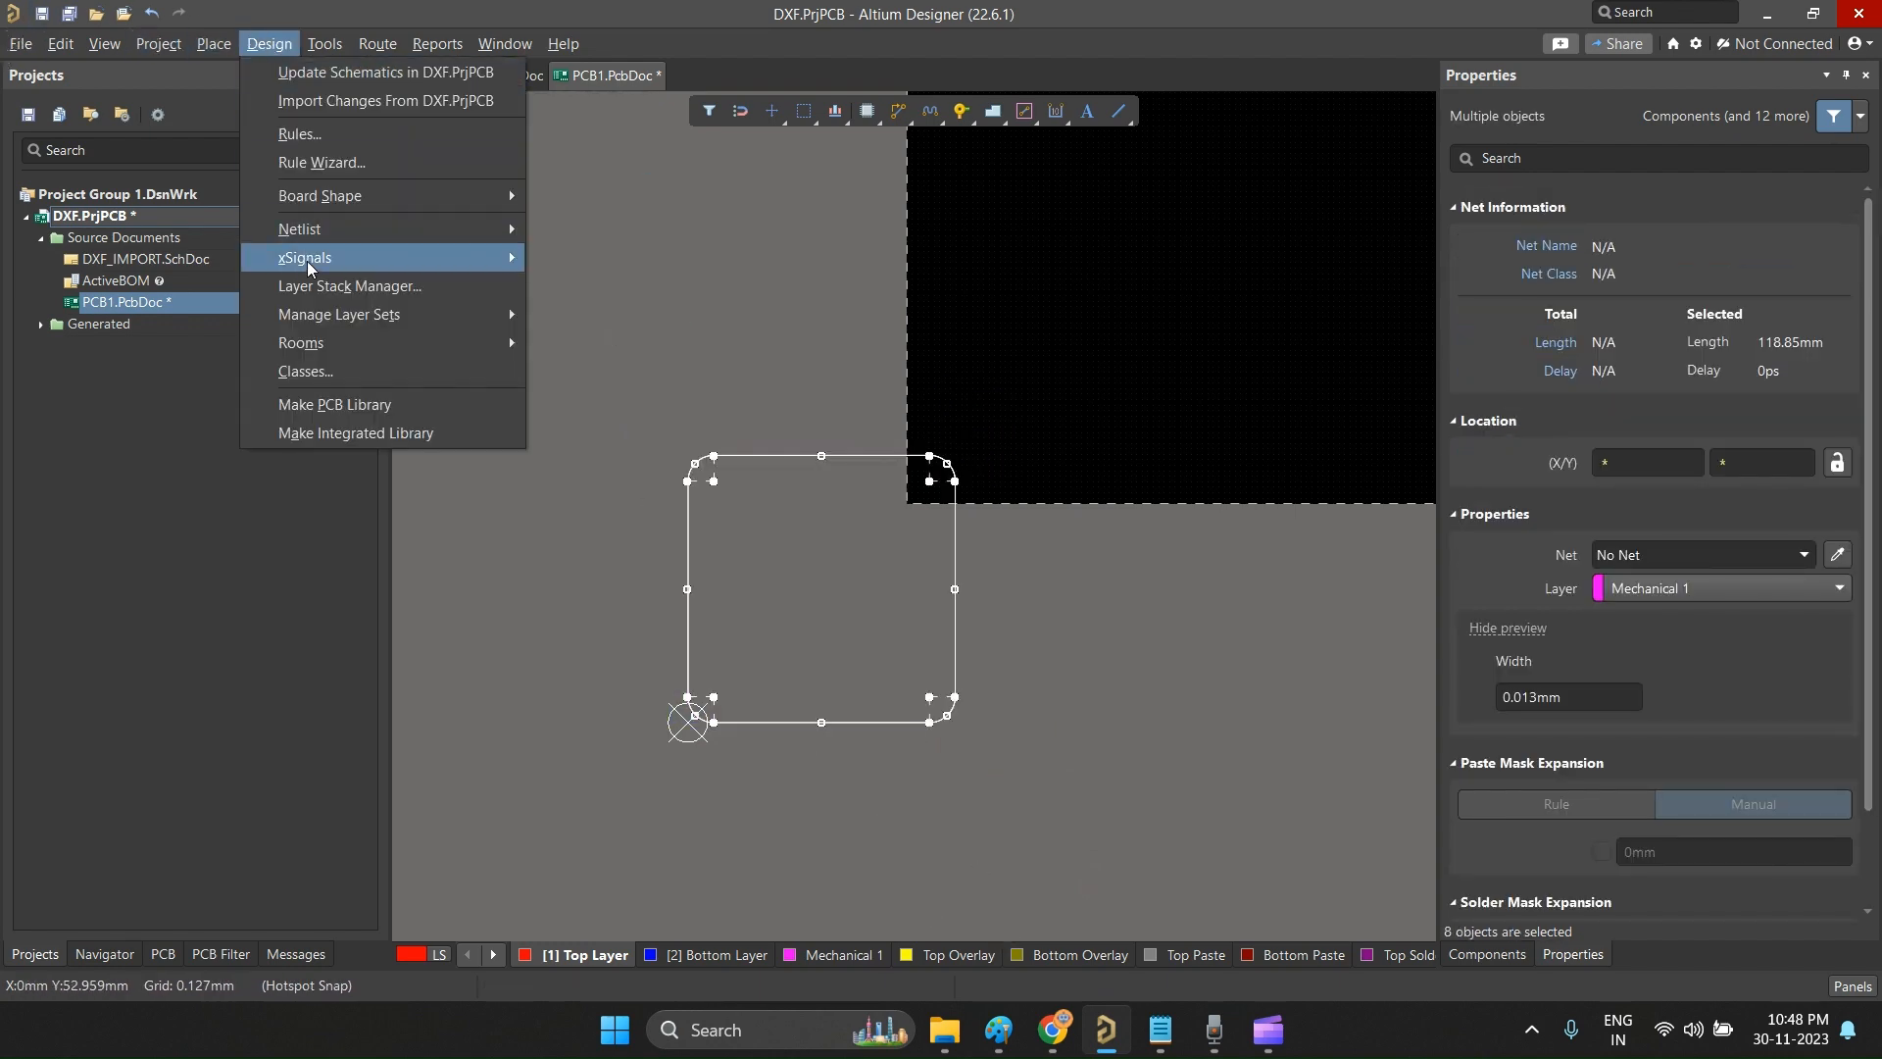
mouse_move(323, 195)
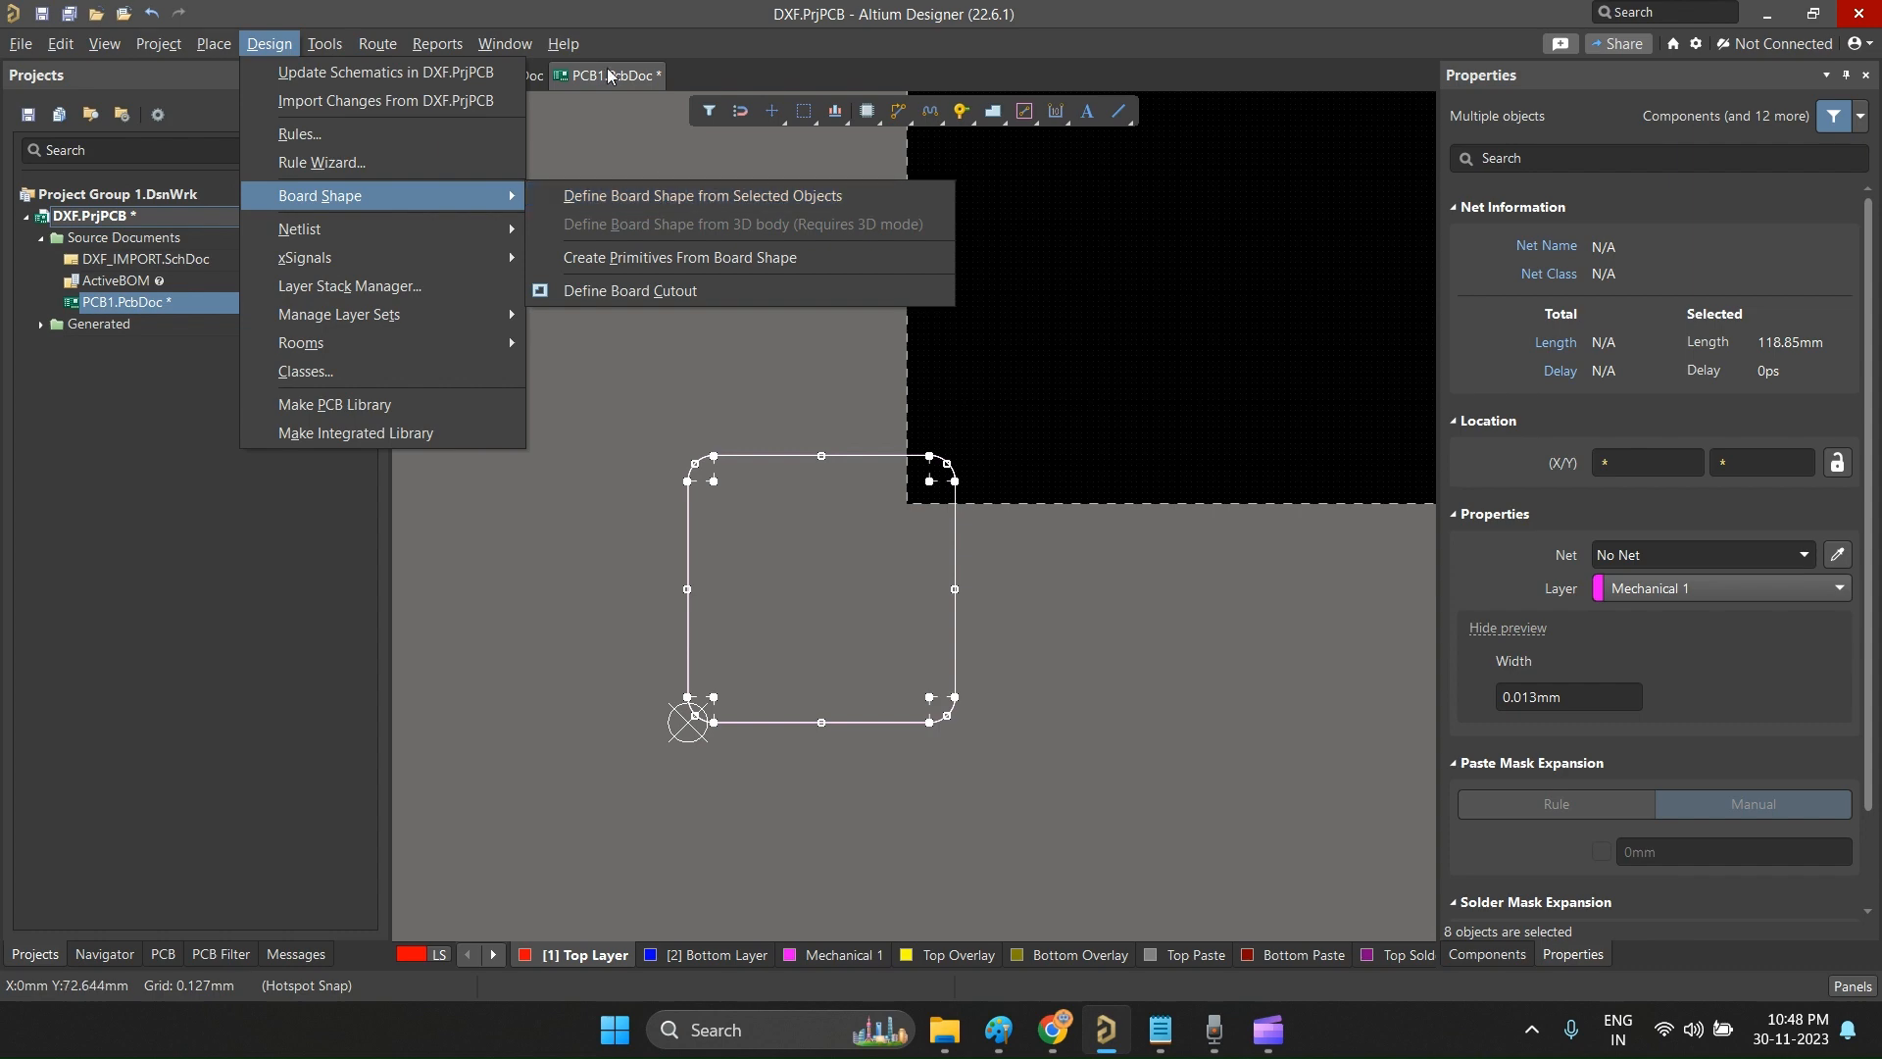
left_click(702, 198)
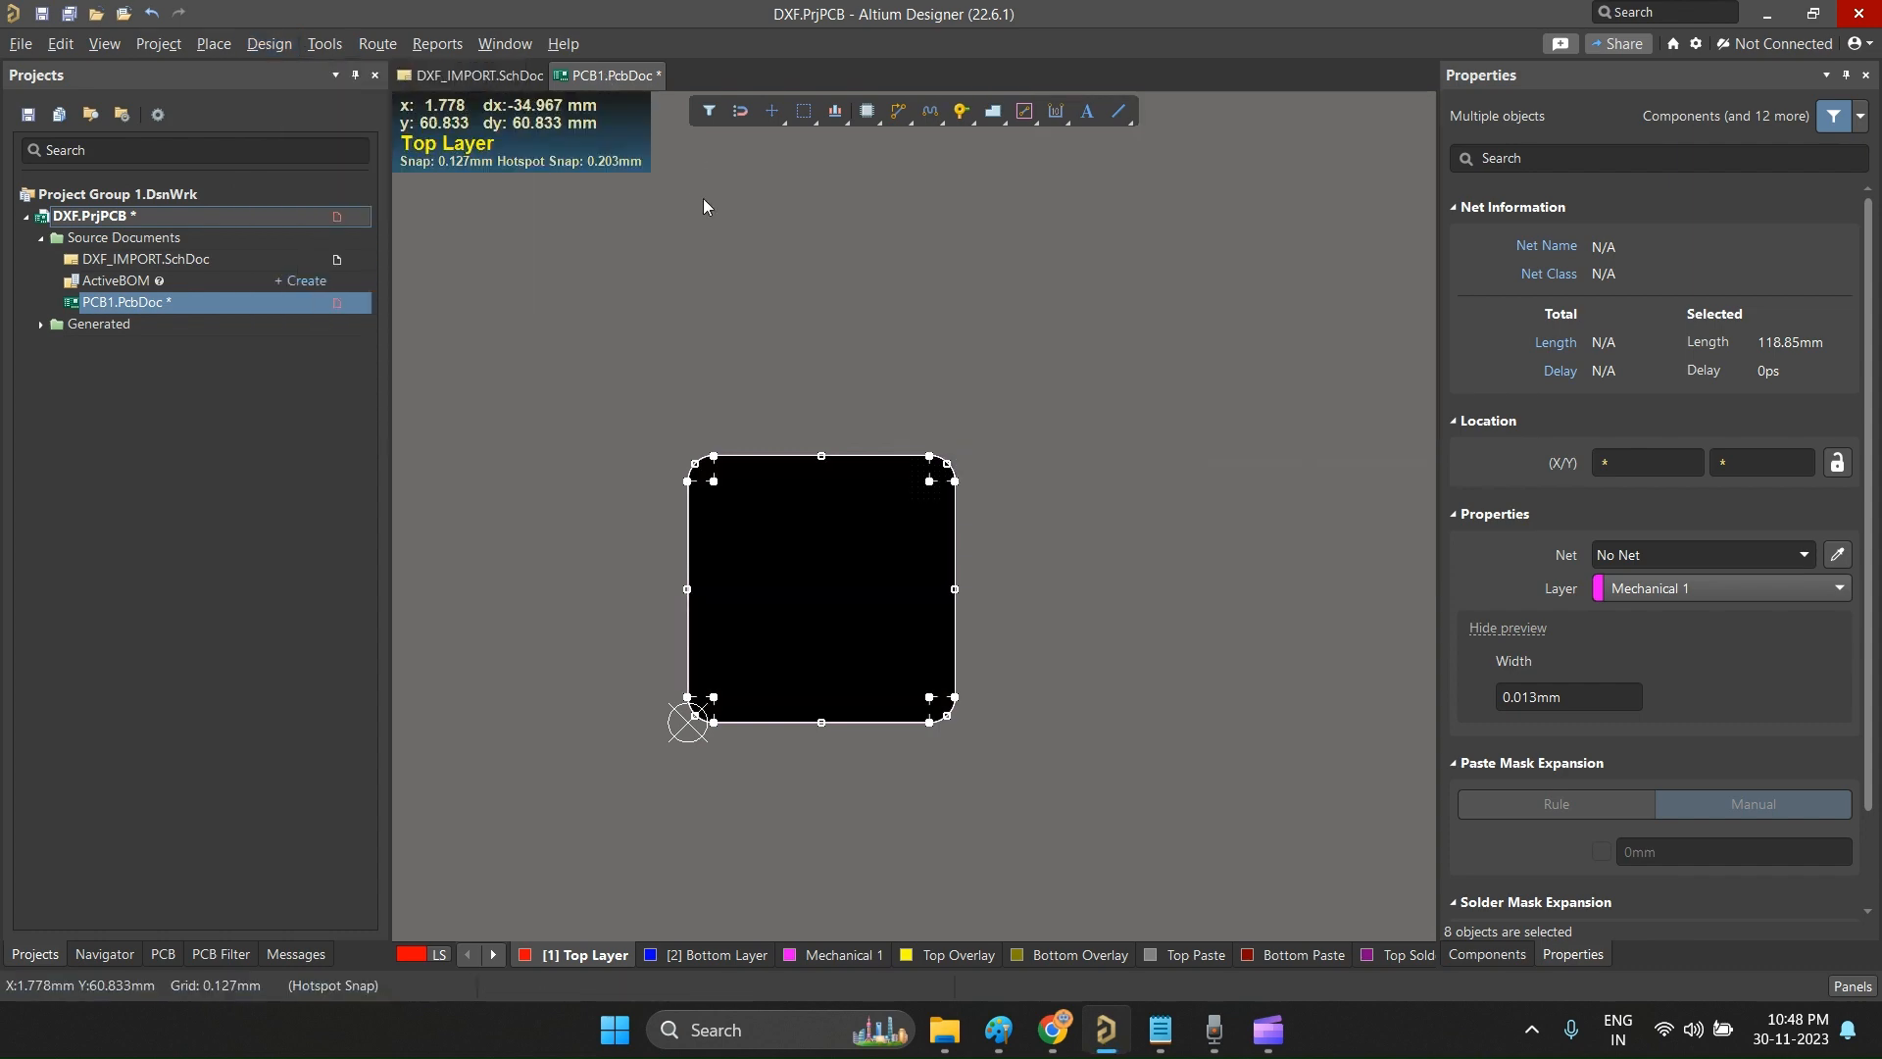
left_click(824, 619)
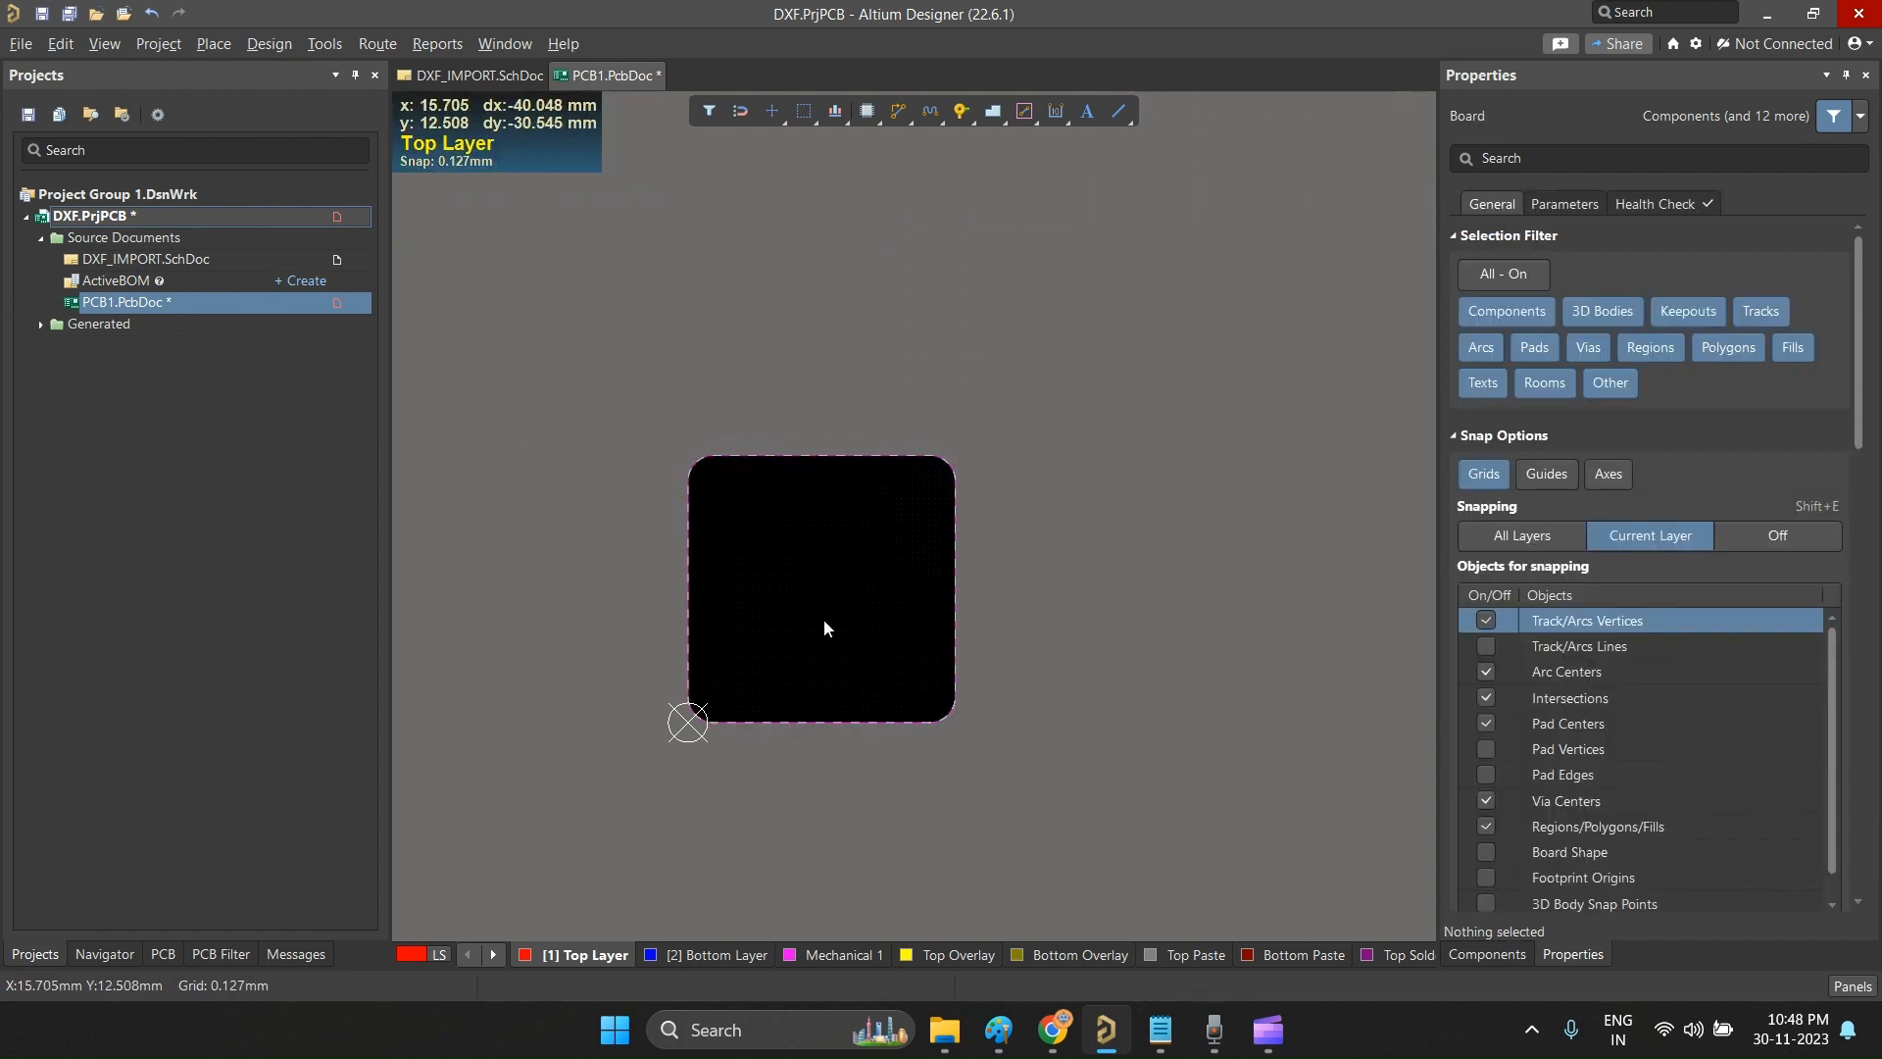
scroll(824, 619, "up", 2, "ctrl")
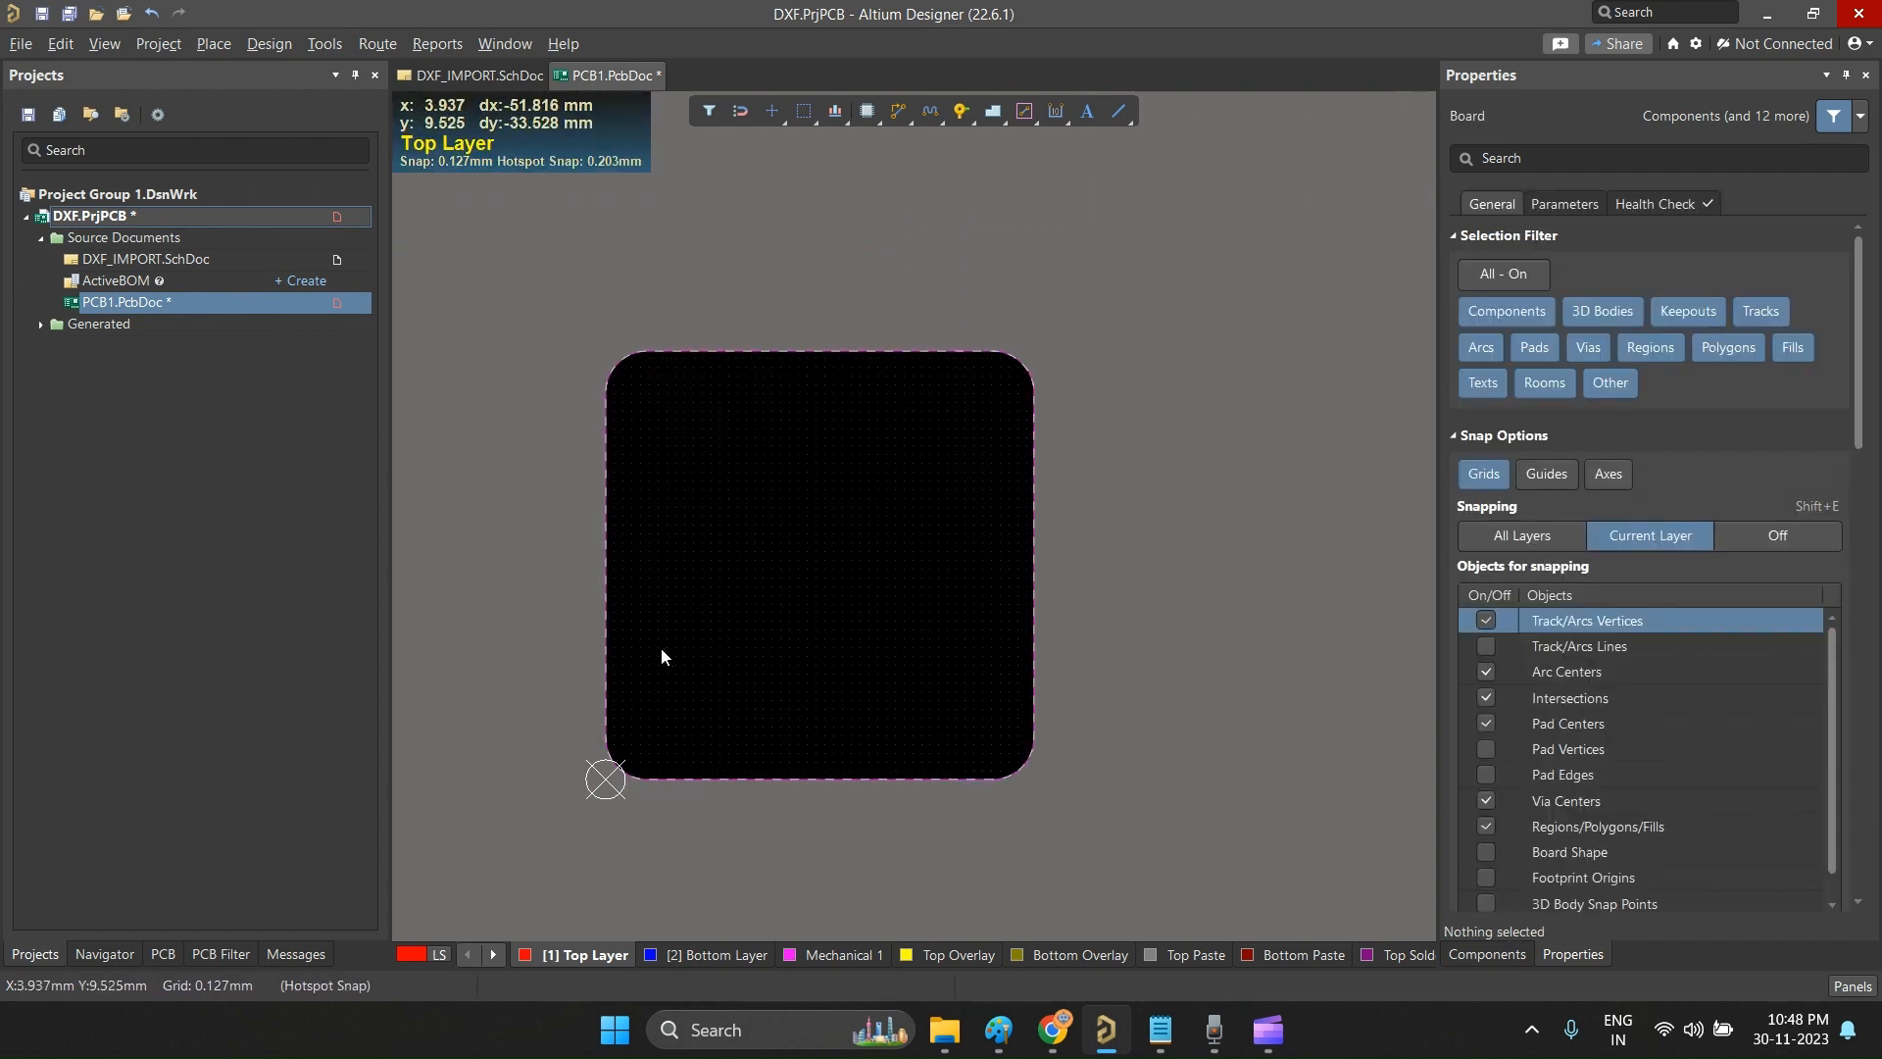
scroll(544, 676, "up", 1, "ctrl")
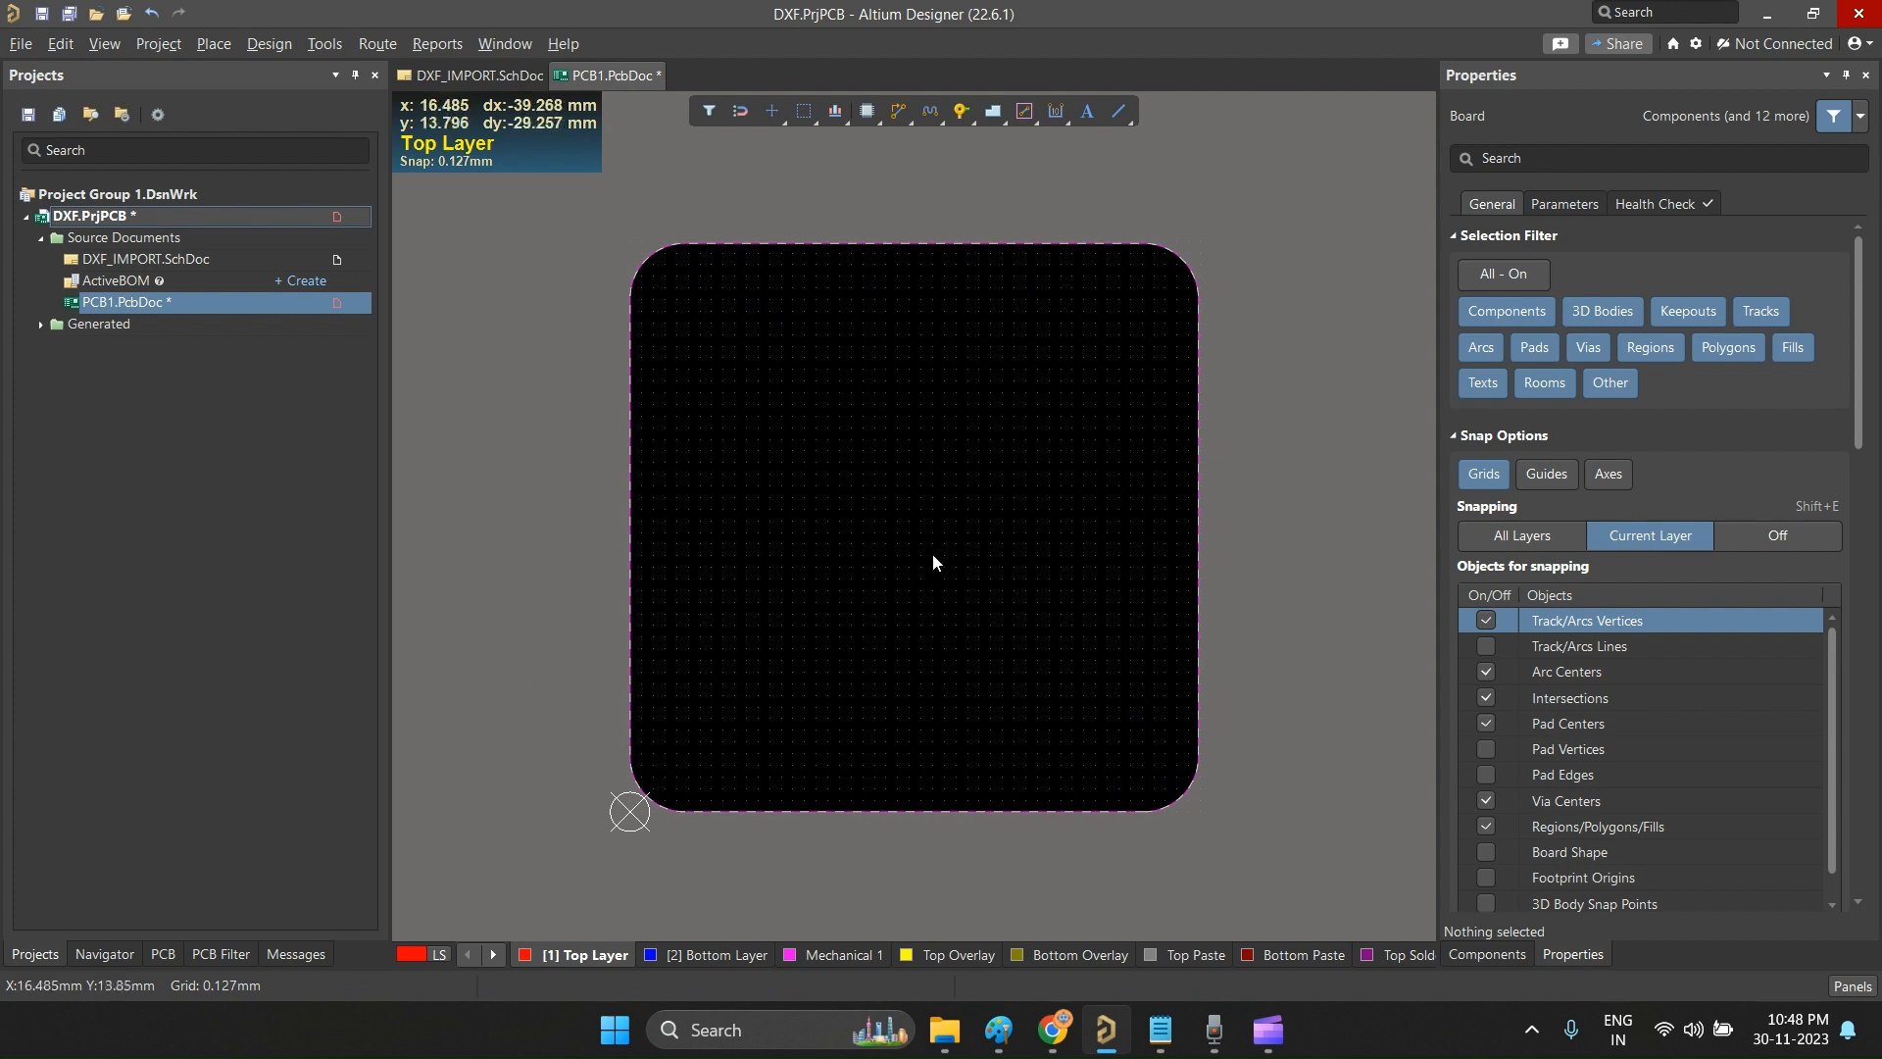
scroll(694, 706, "down", 1, "ctrl")
scroll(895, 634, "down", 1, "ctrl")
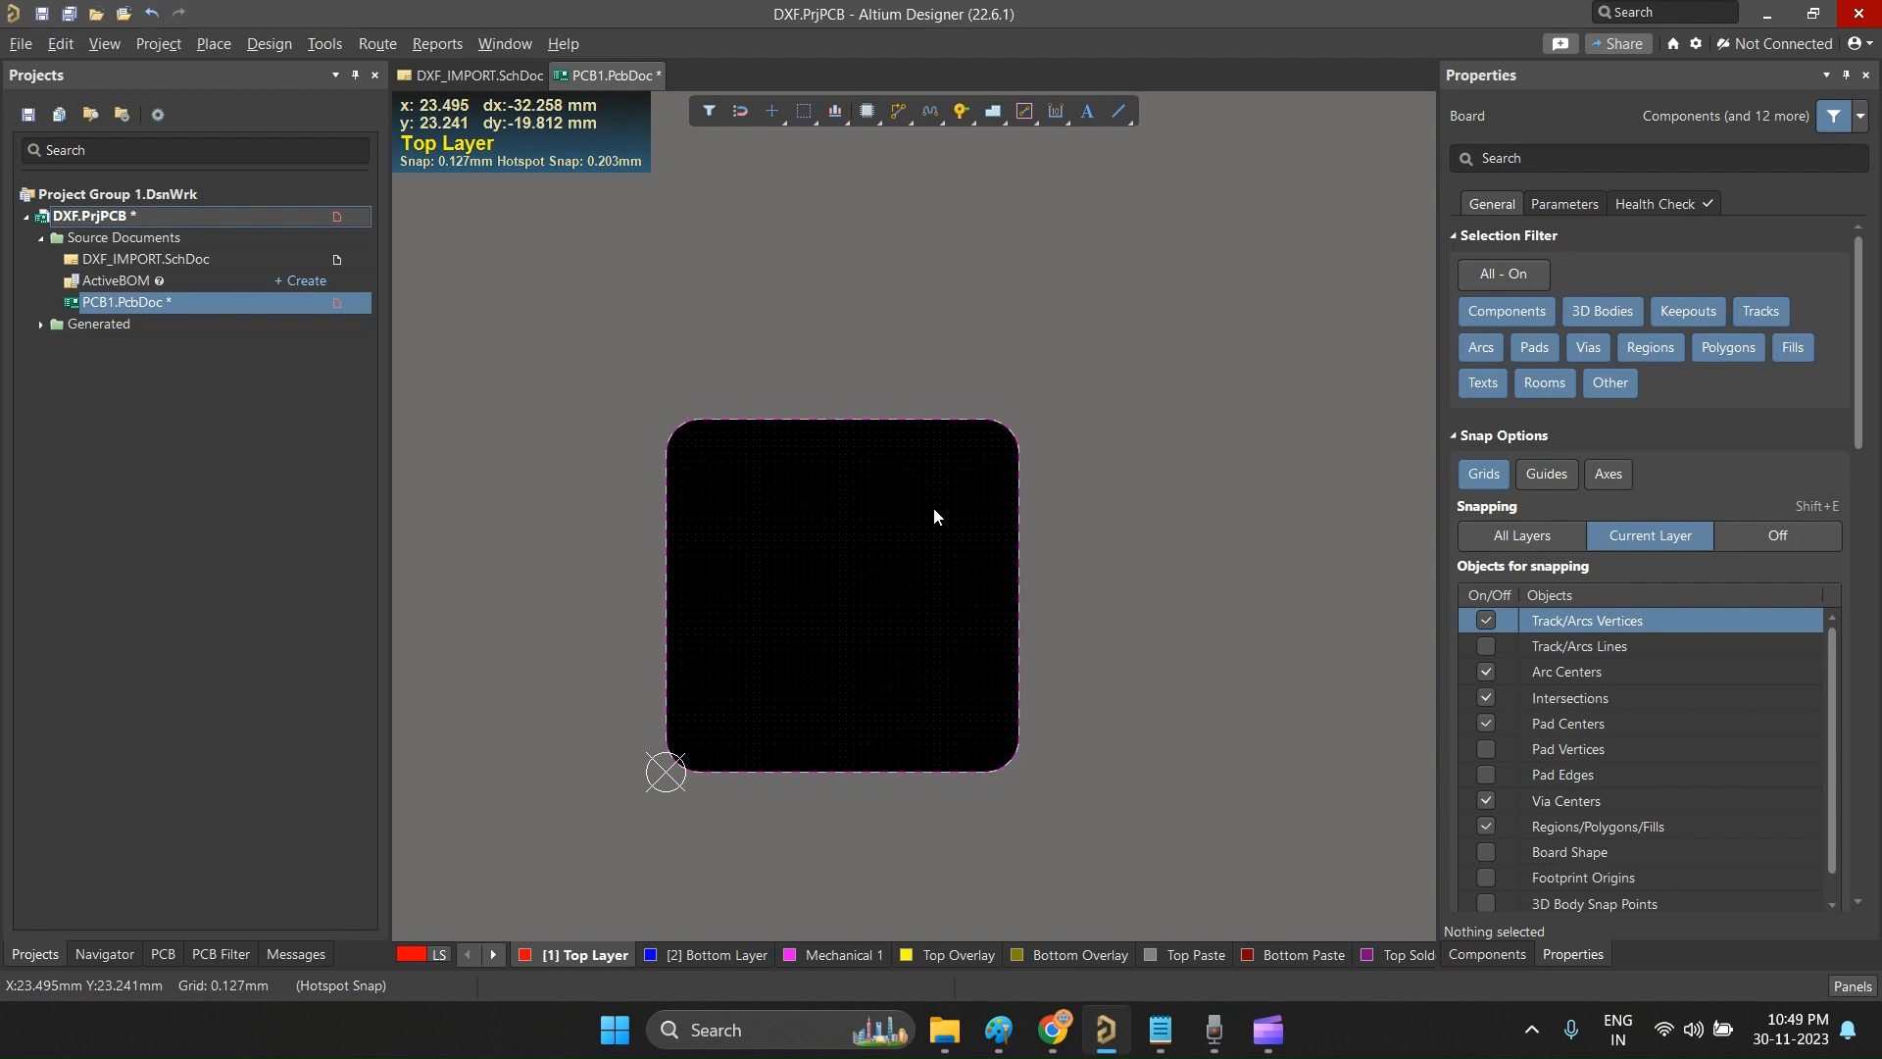
left_click(1219, 377)
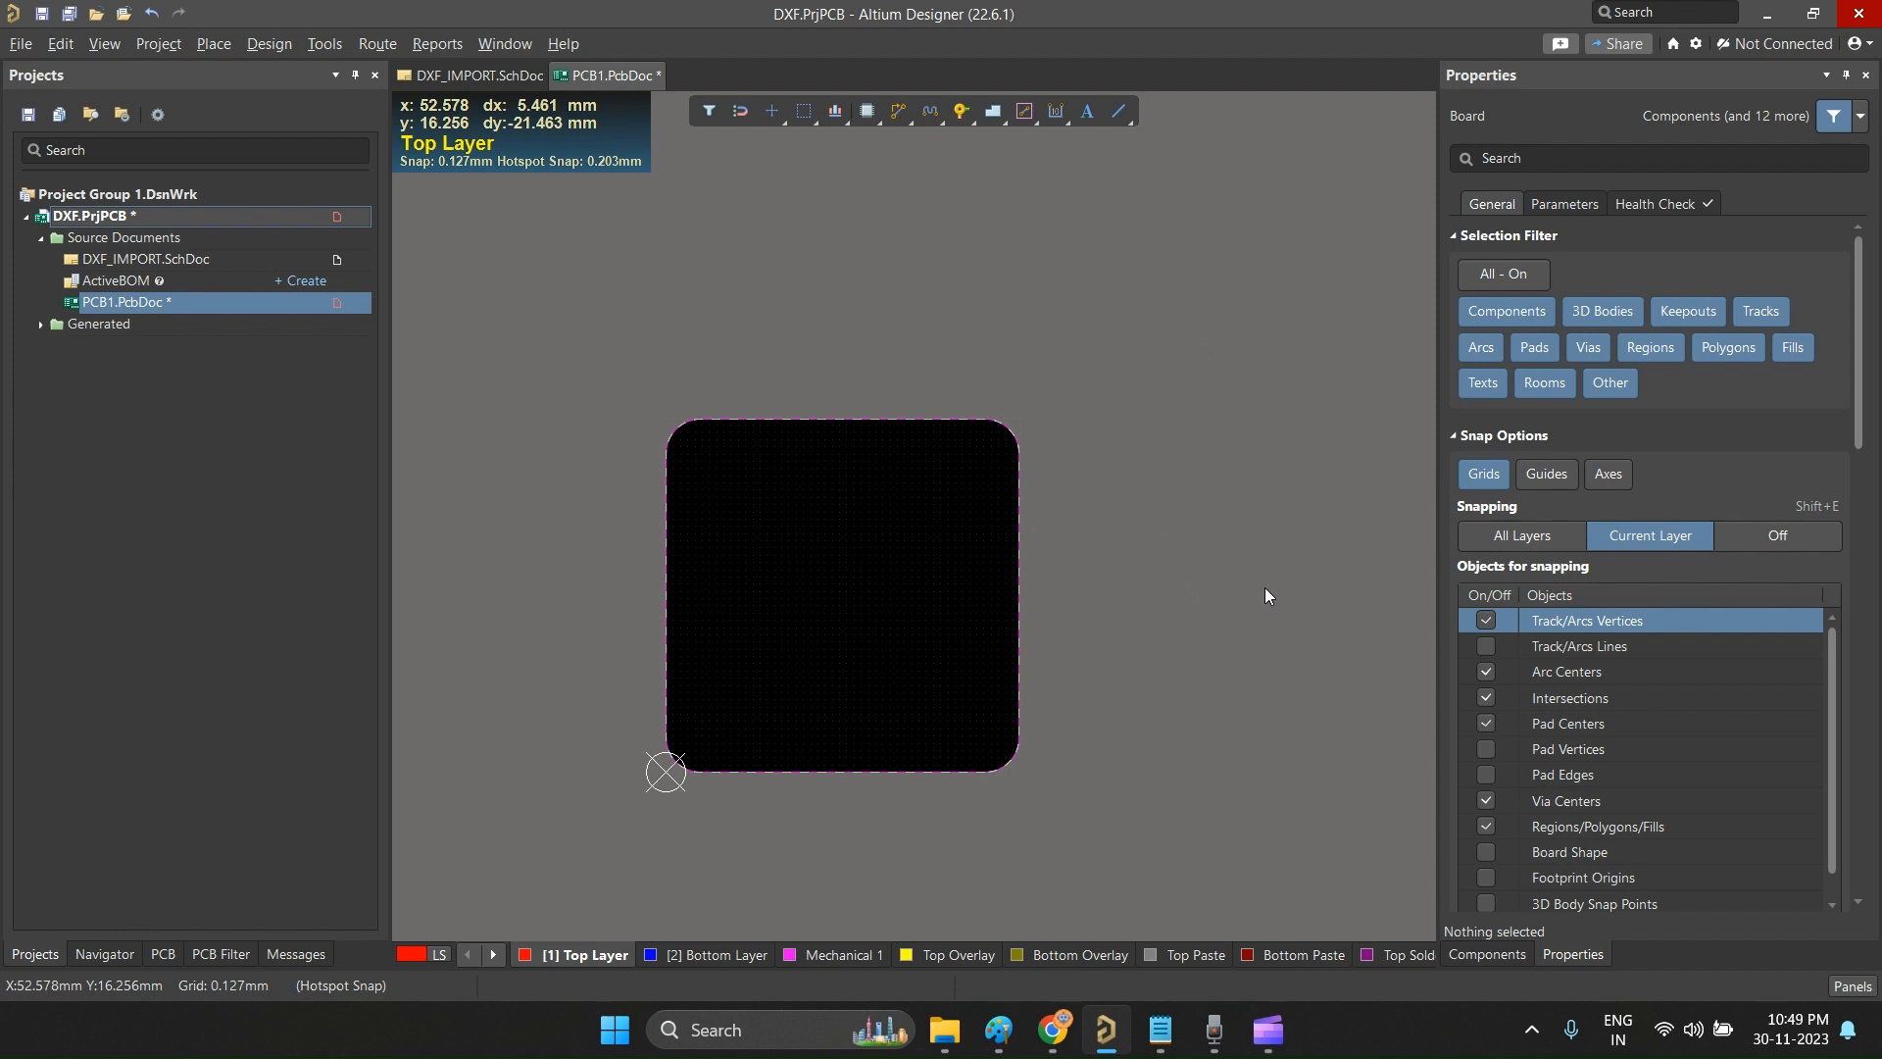
left_click(20, 45)
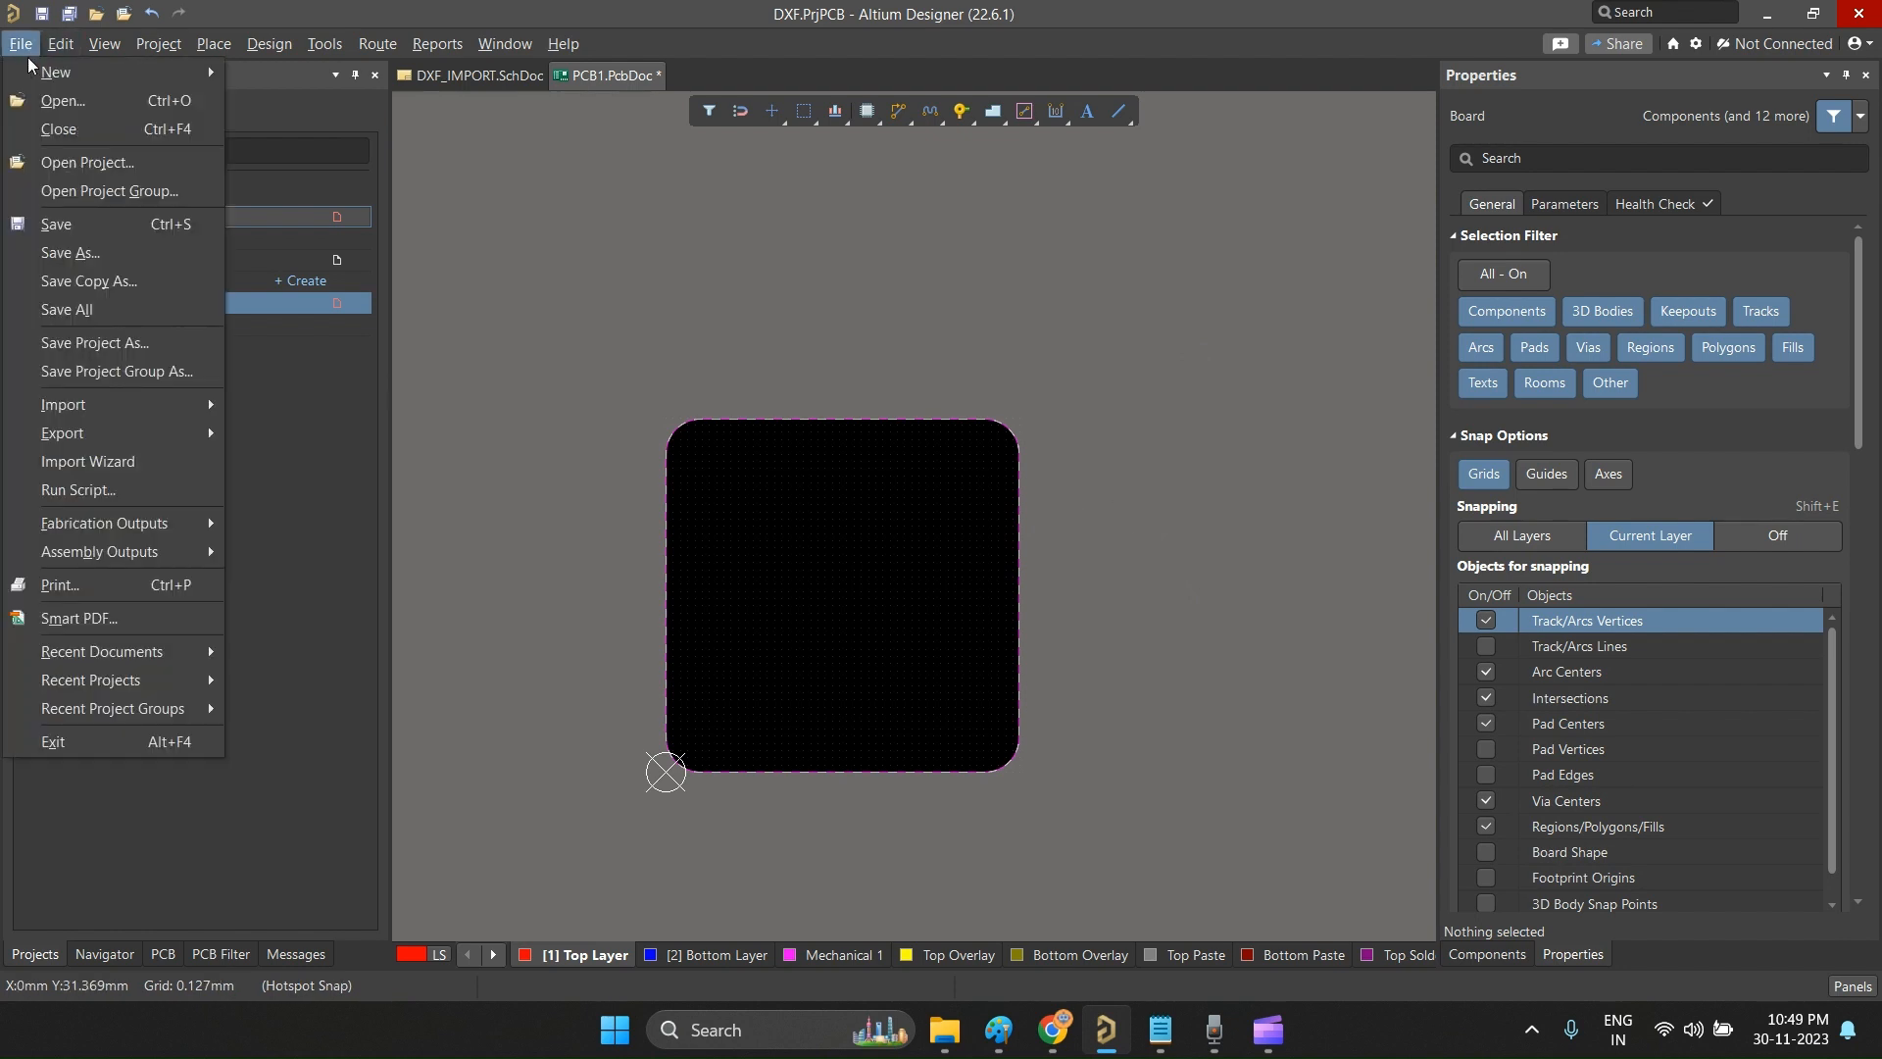
mouse_move(225, 424)
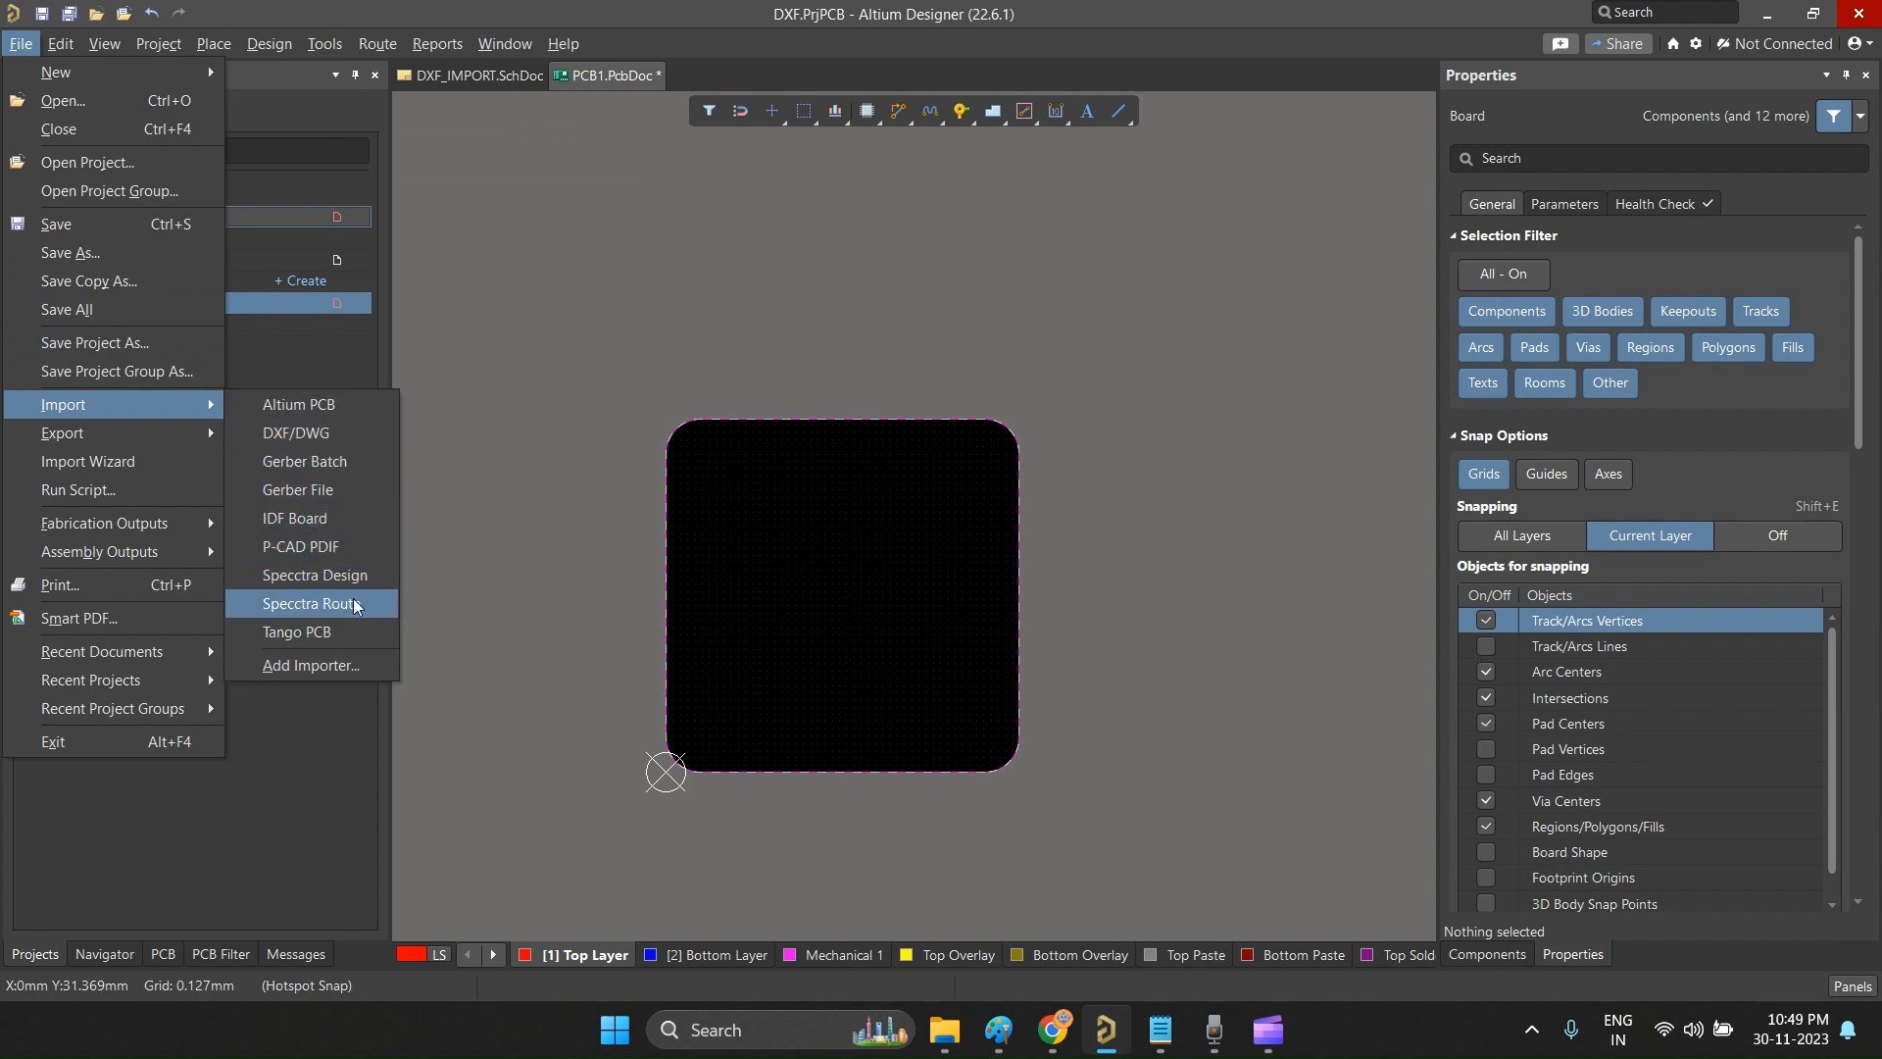
left_click(846, 272)
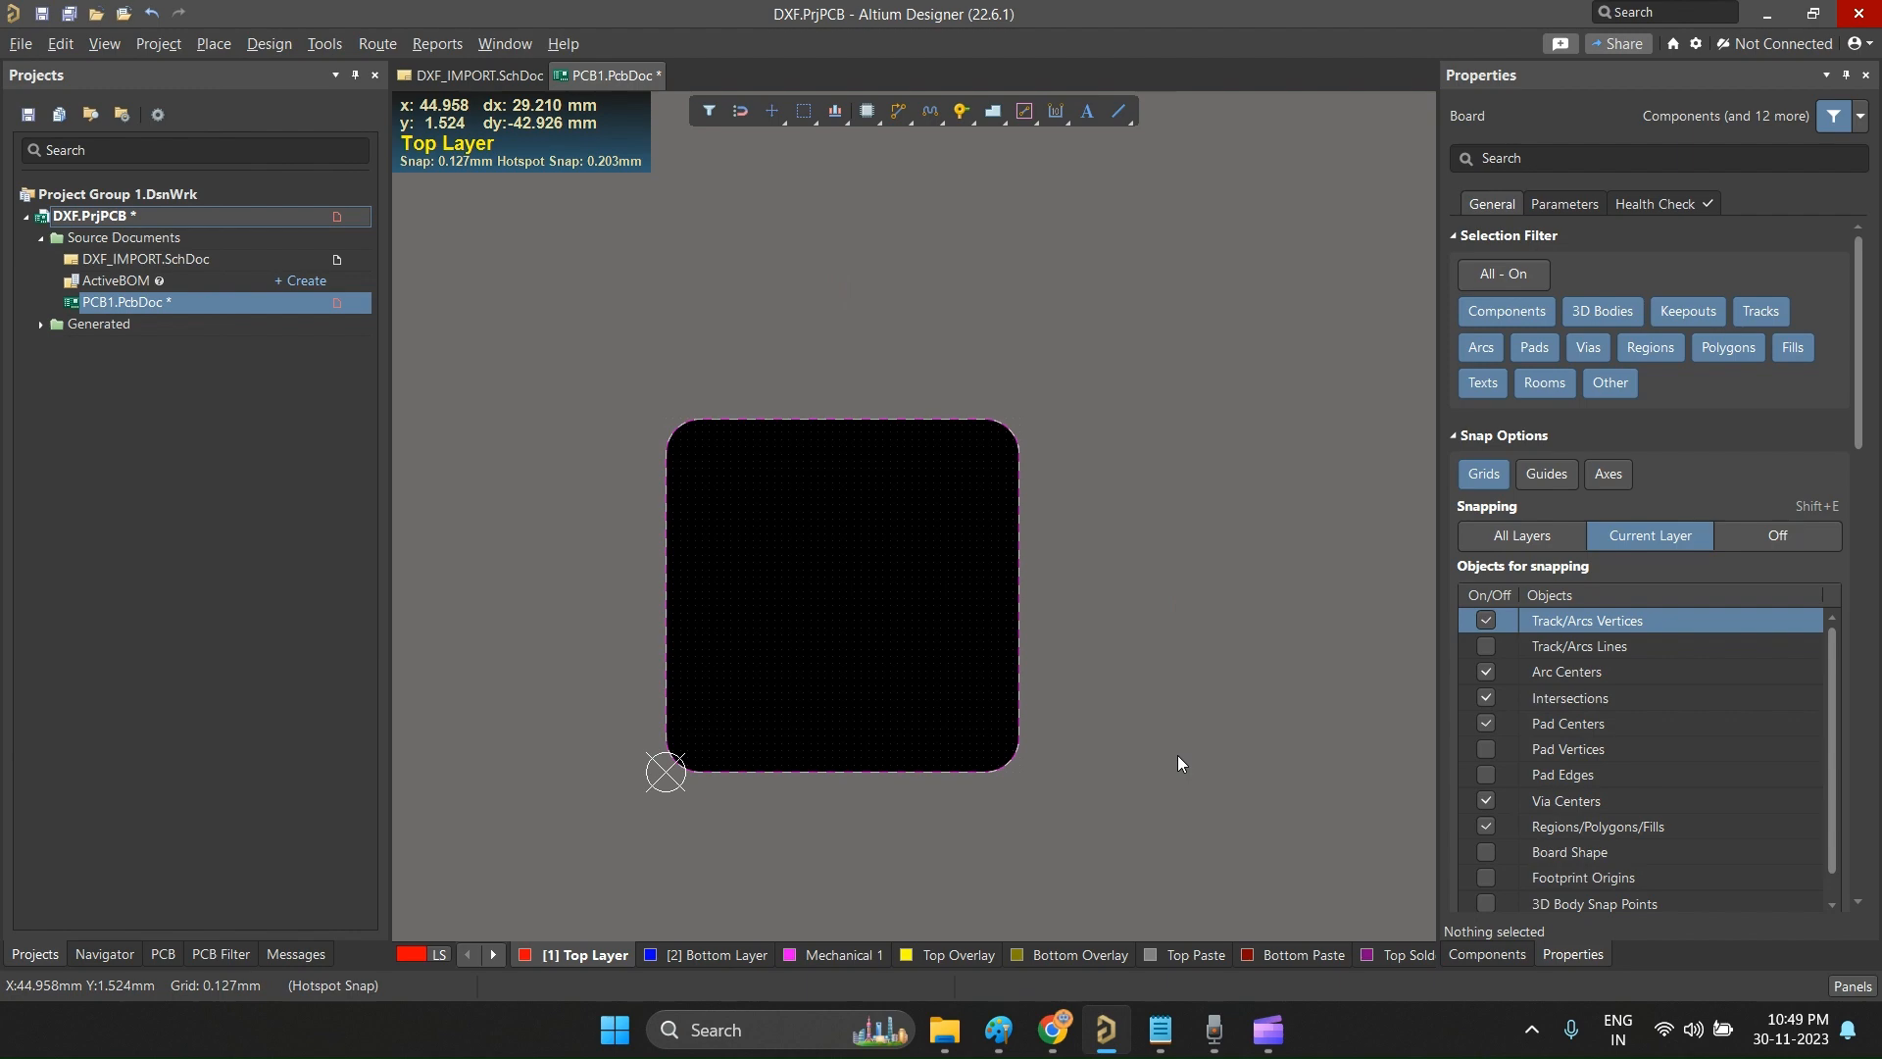
Step: View the "image to dxf" search results in the browser and preview the face line-art JPG in File Explorer's ALtium folder
left_click(1052, 1029)
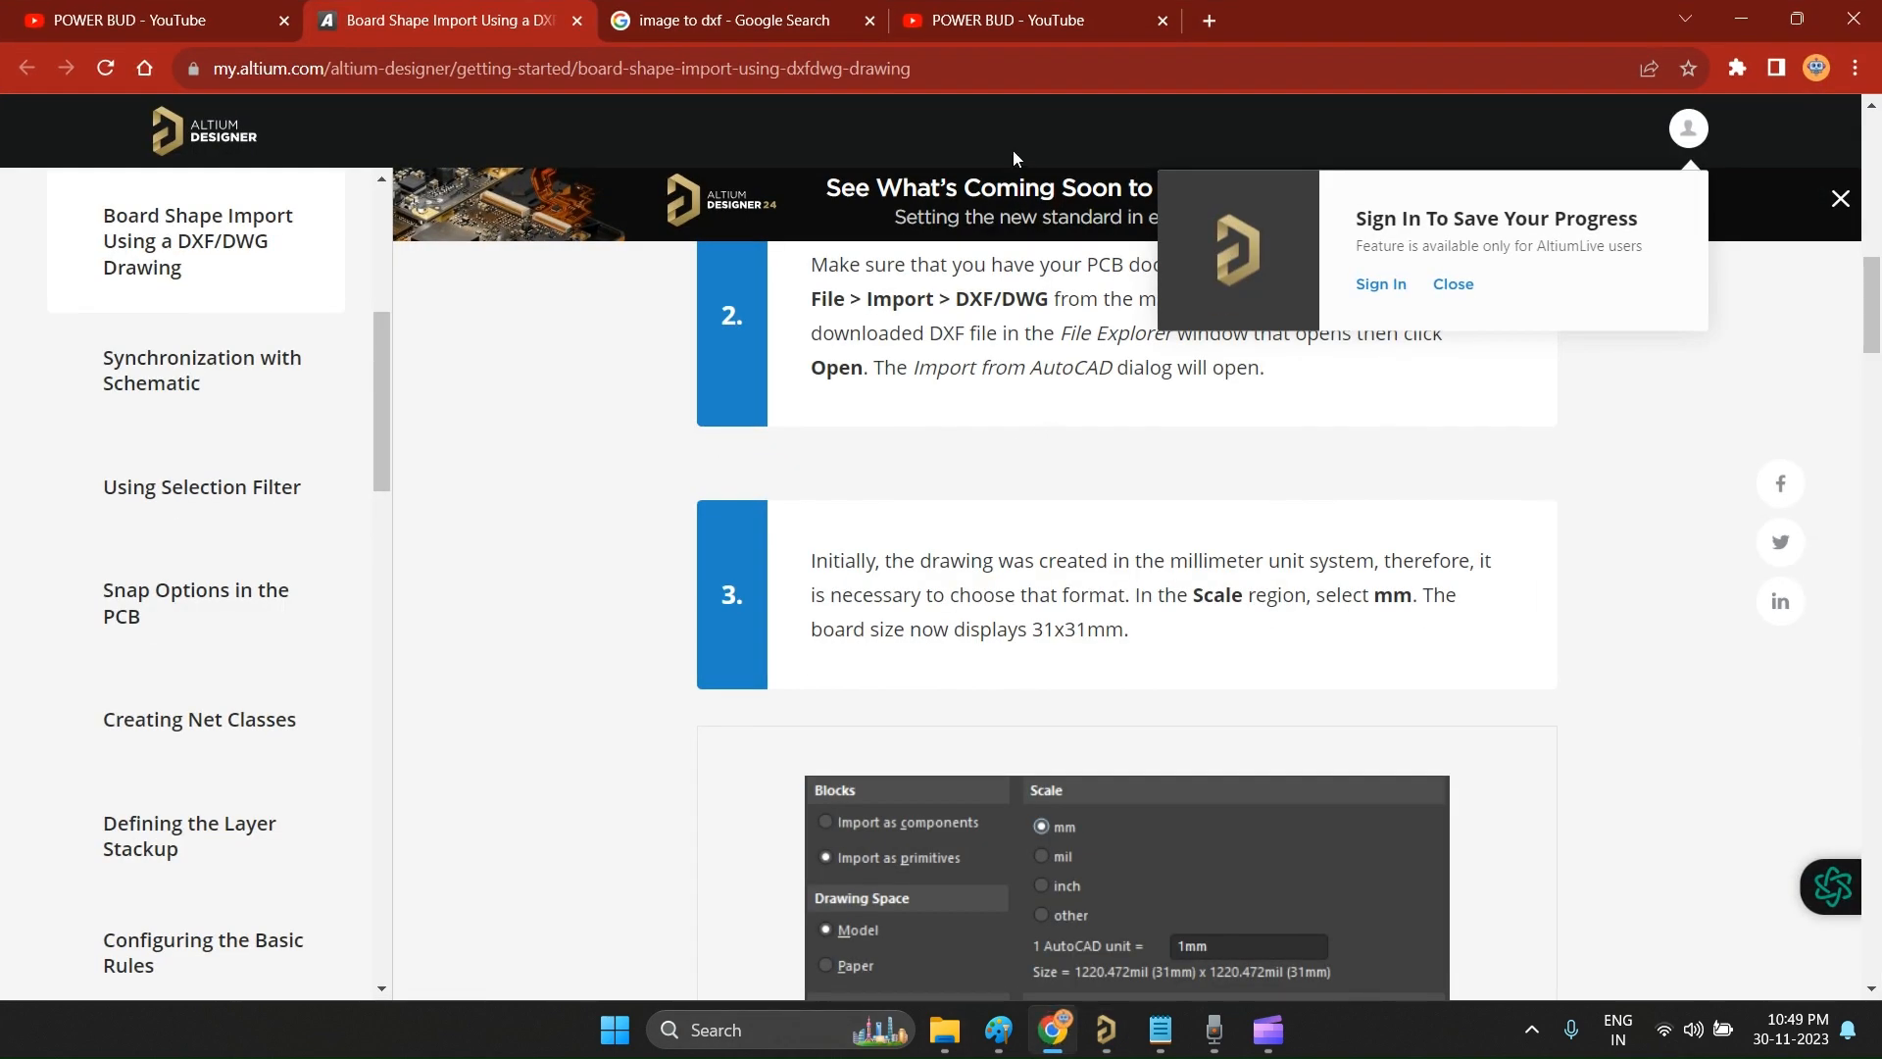
left_click(739, 17)
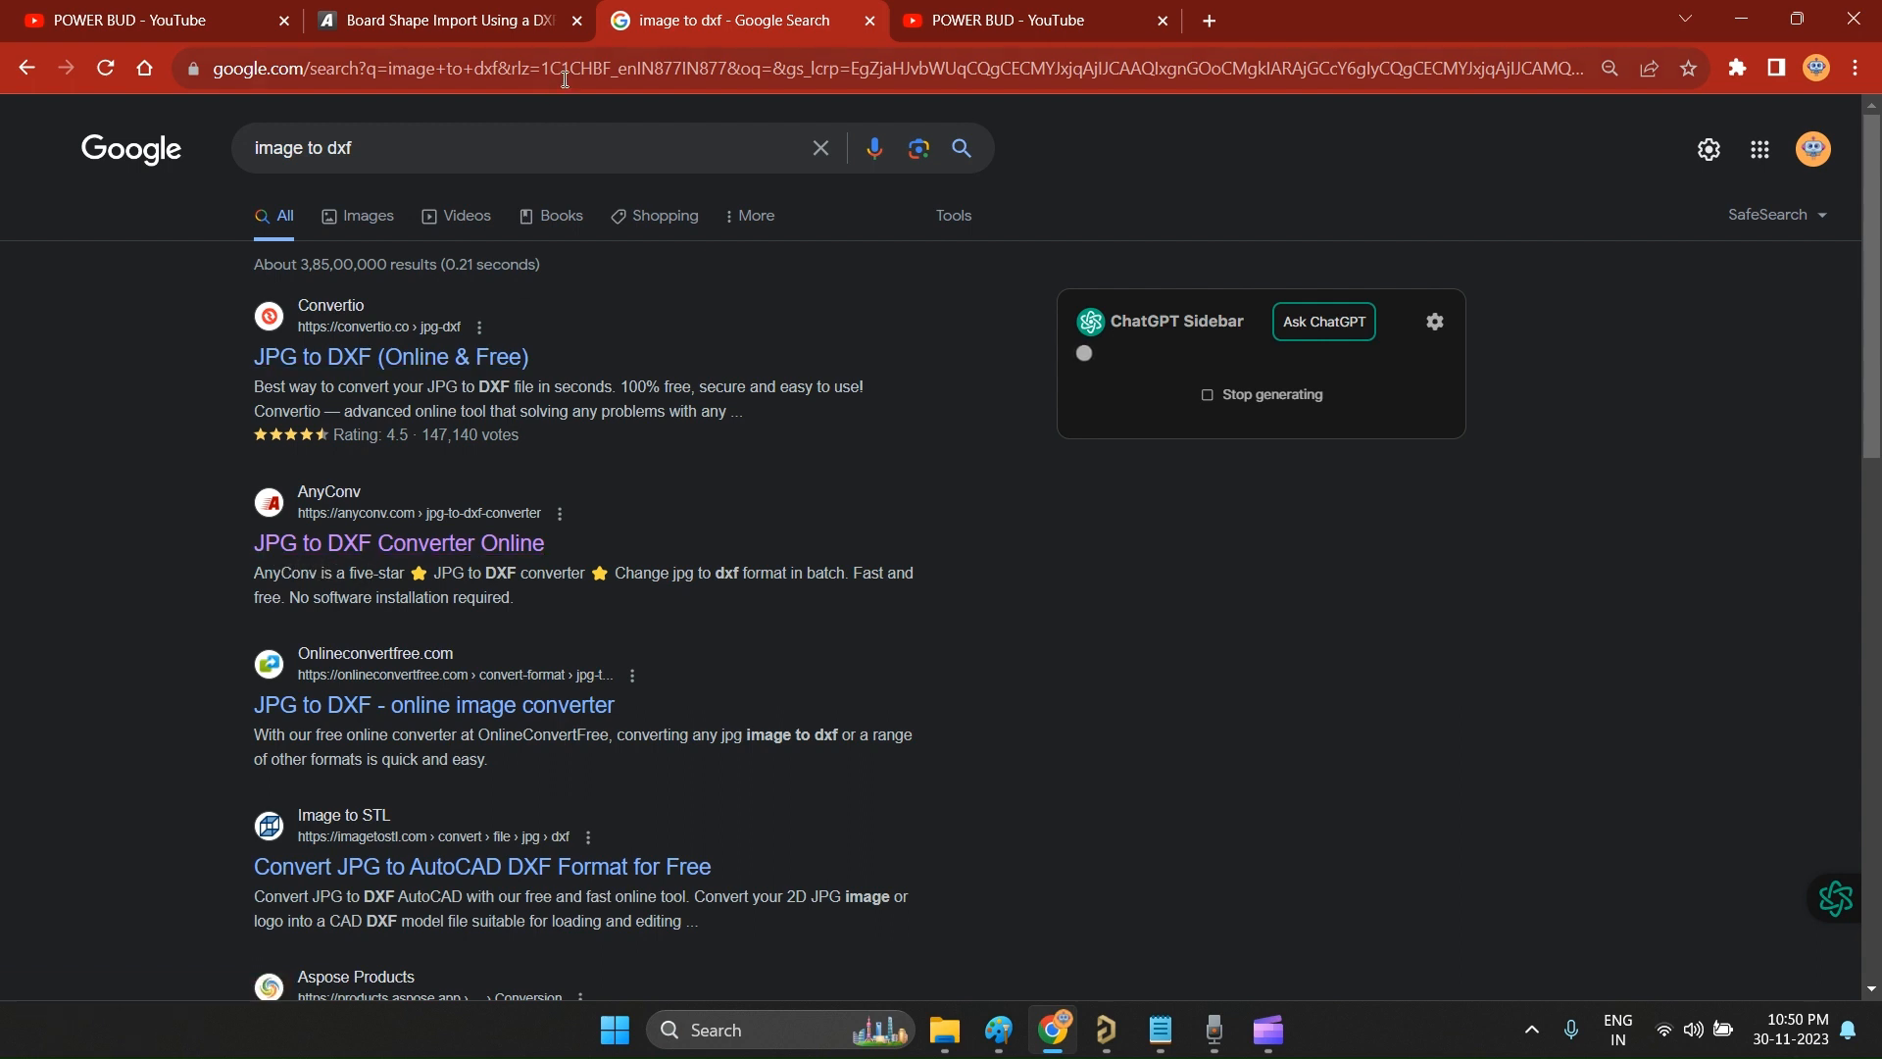
left_click(944, 1029)
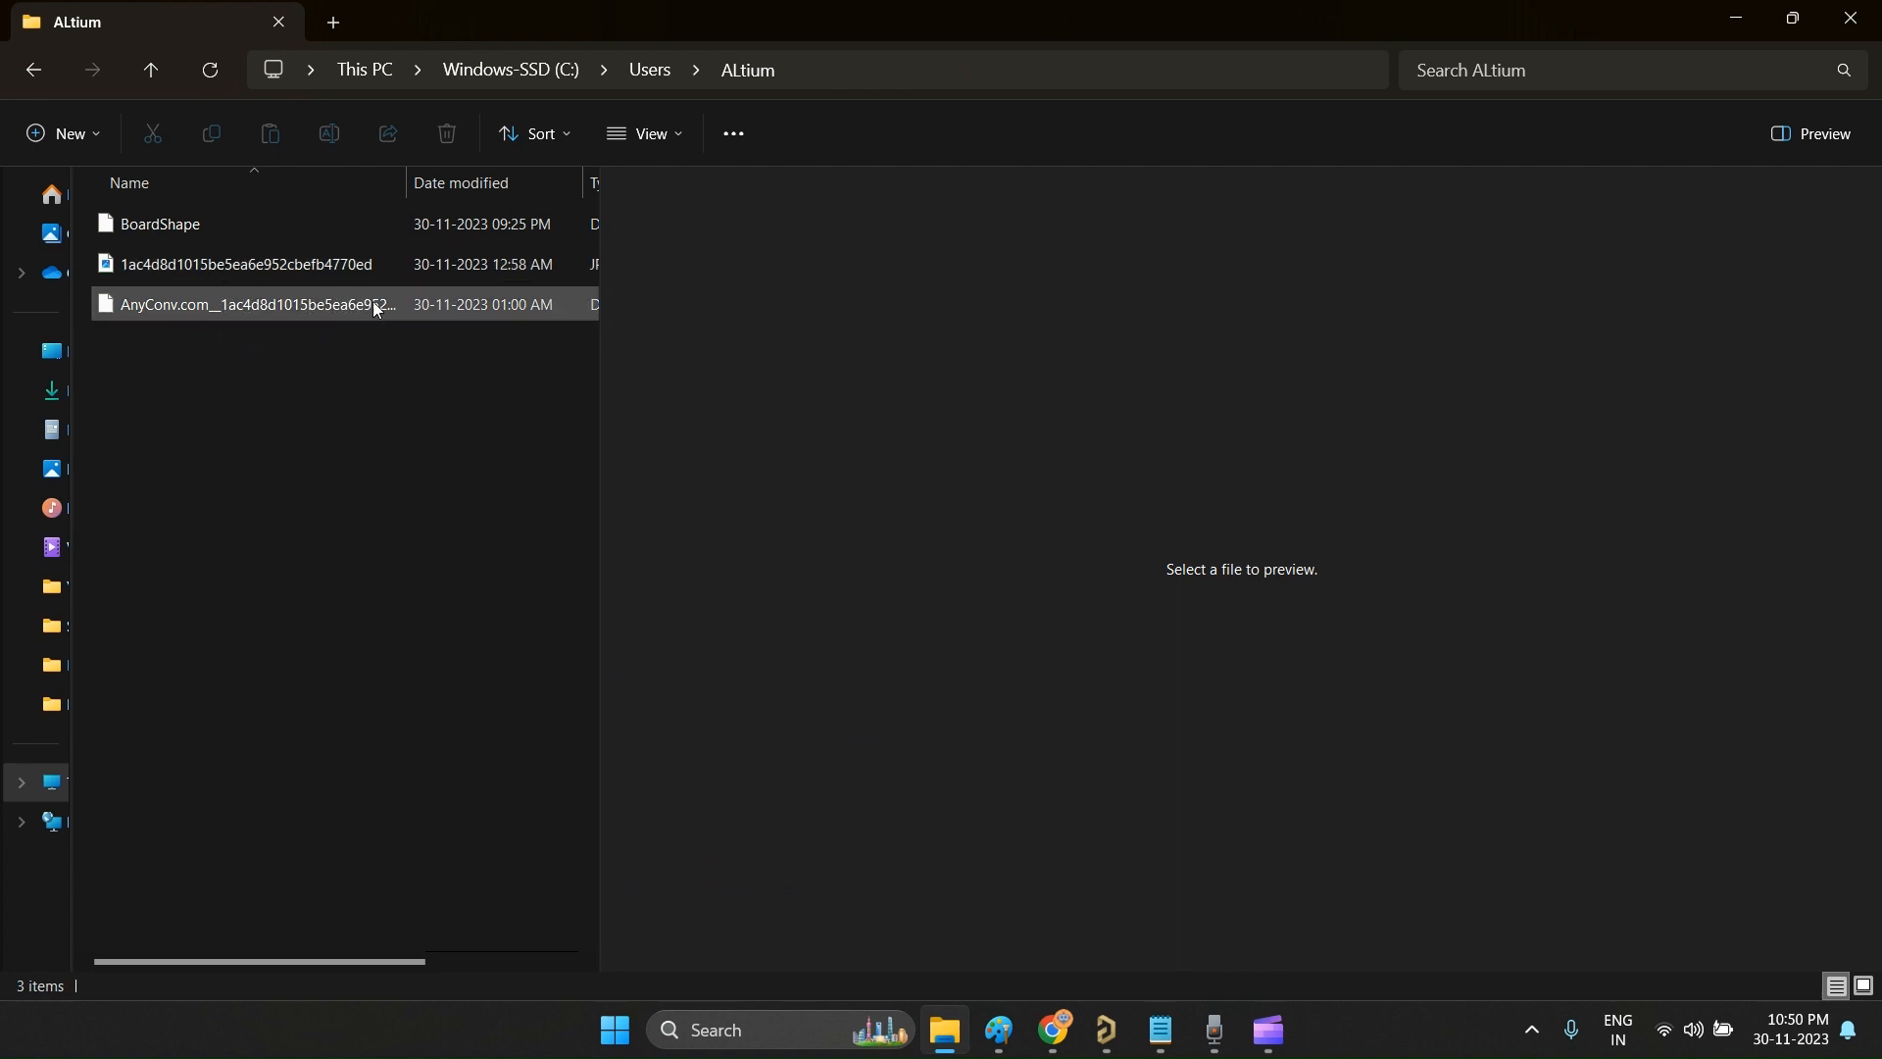
left_click(366, 266)
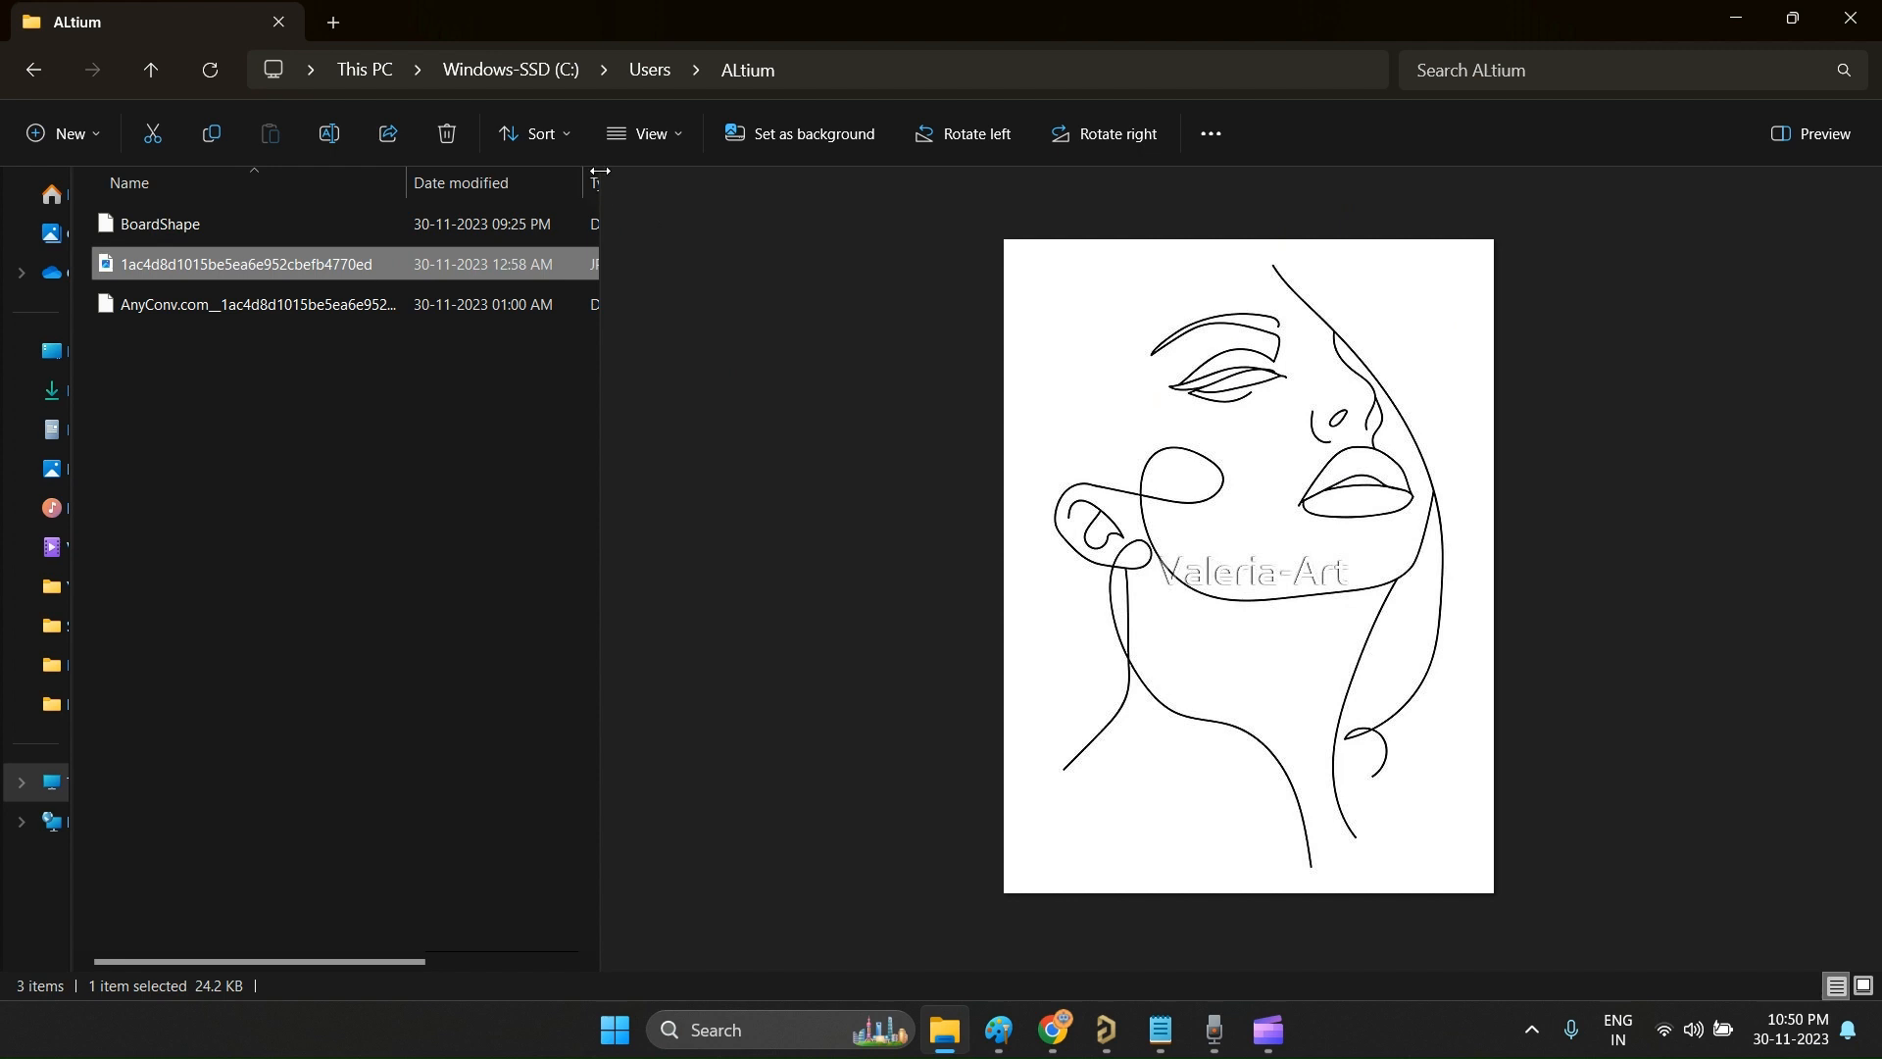
left_click_drag(600, 171, 761, 174)
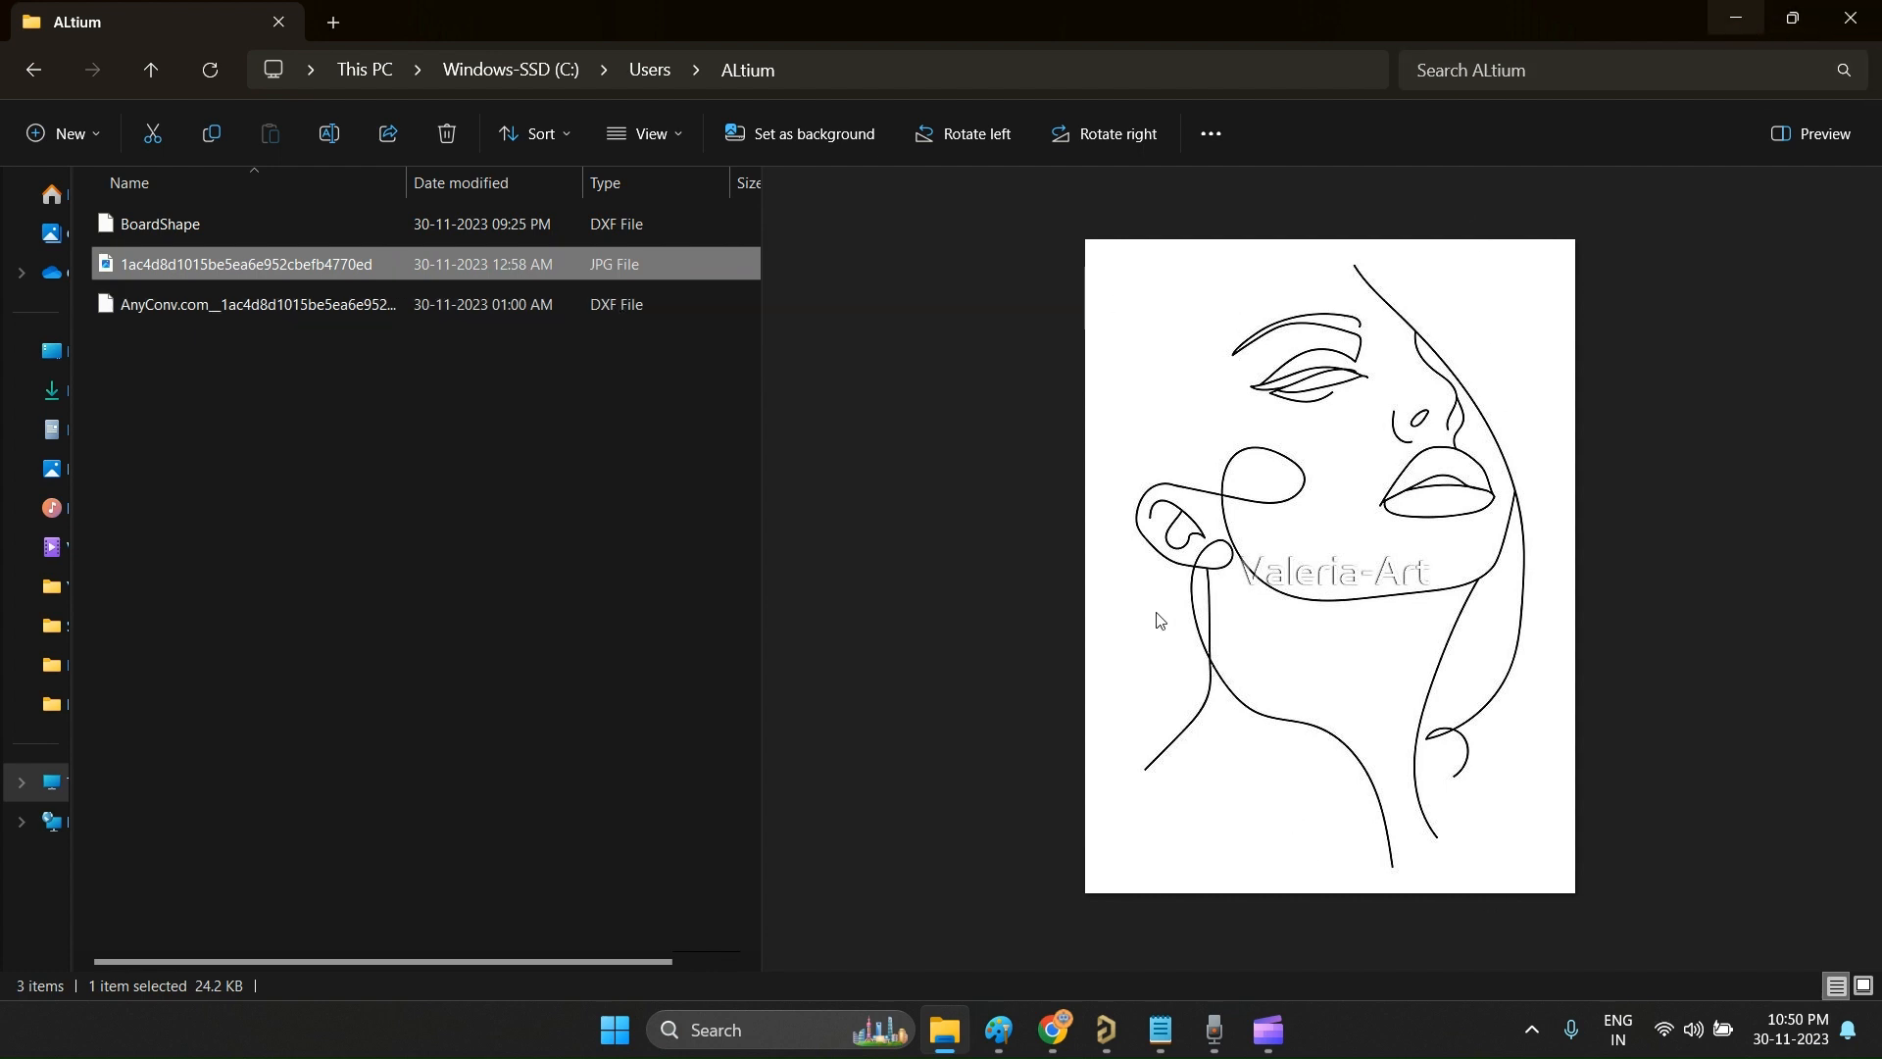
Step: Switch back to Altium Designer, undo the board shape definition and delete the imported rounded-square outline
left_click(1105, 1029)
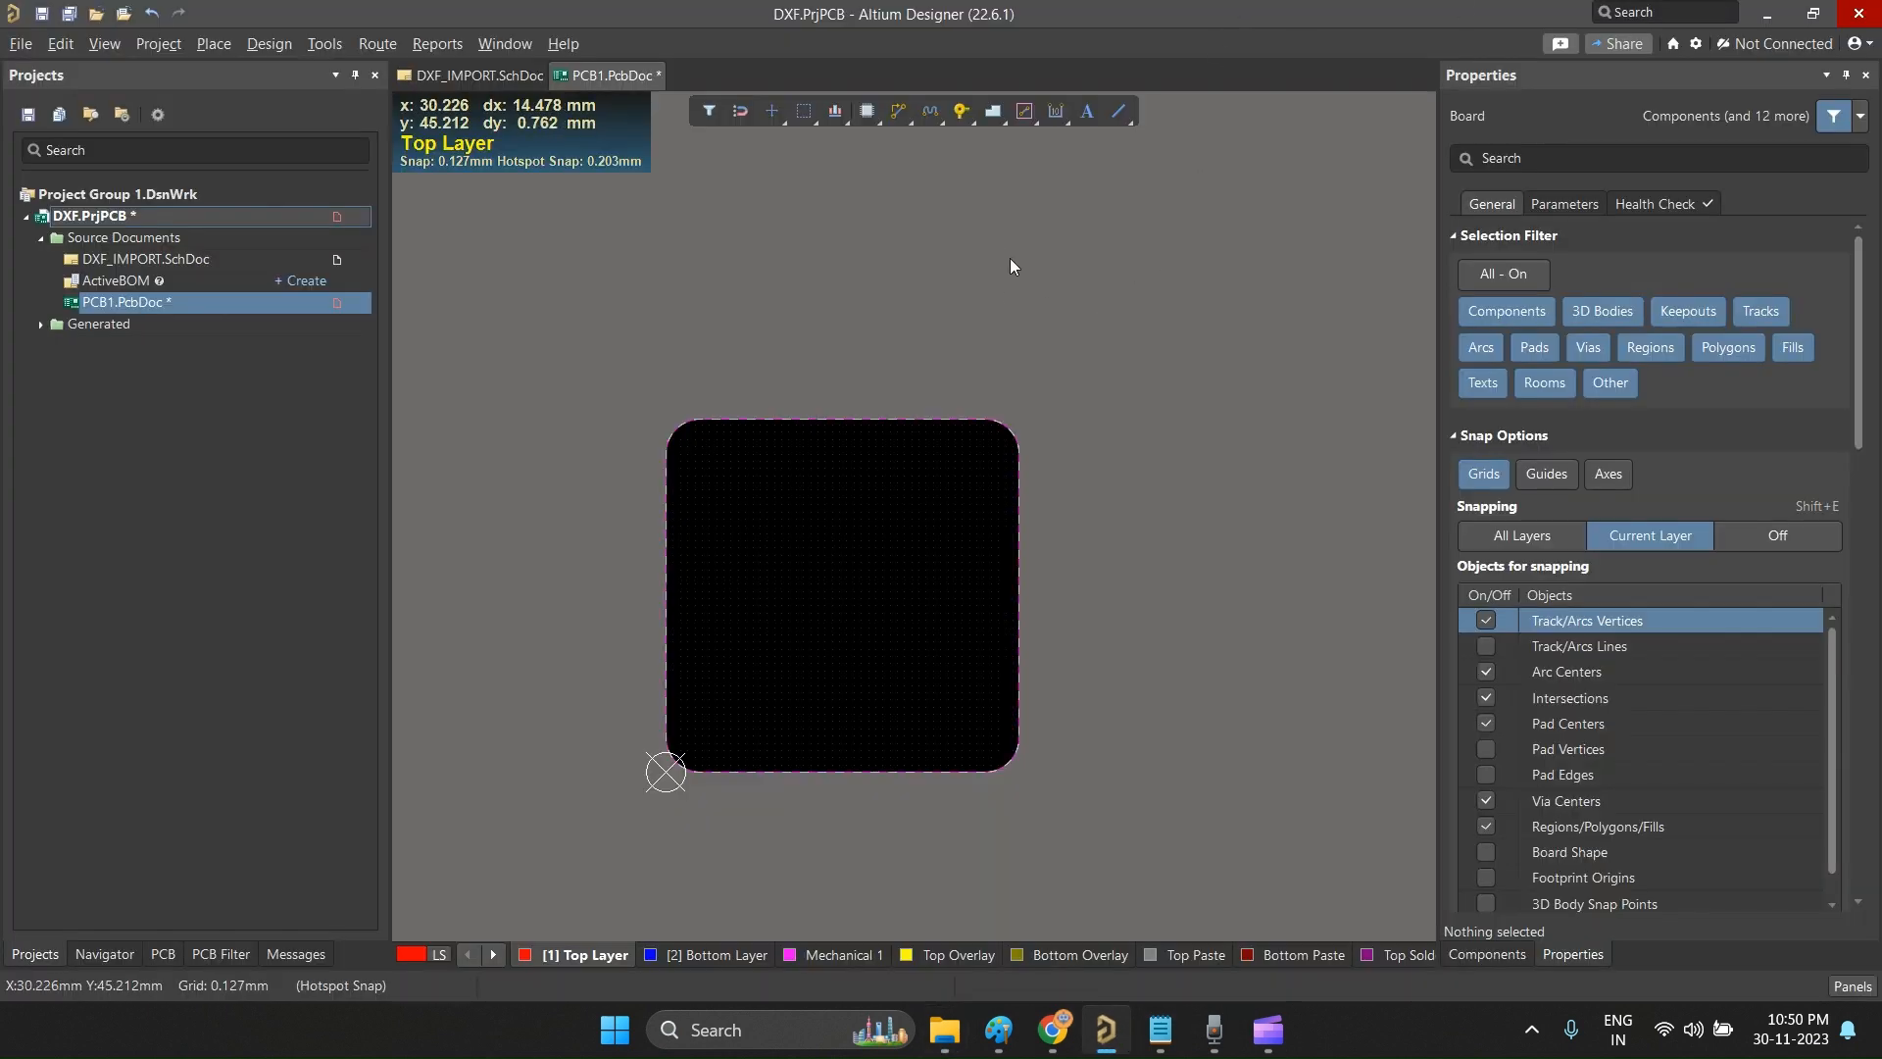
key("ctrl+z")
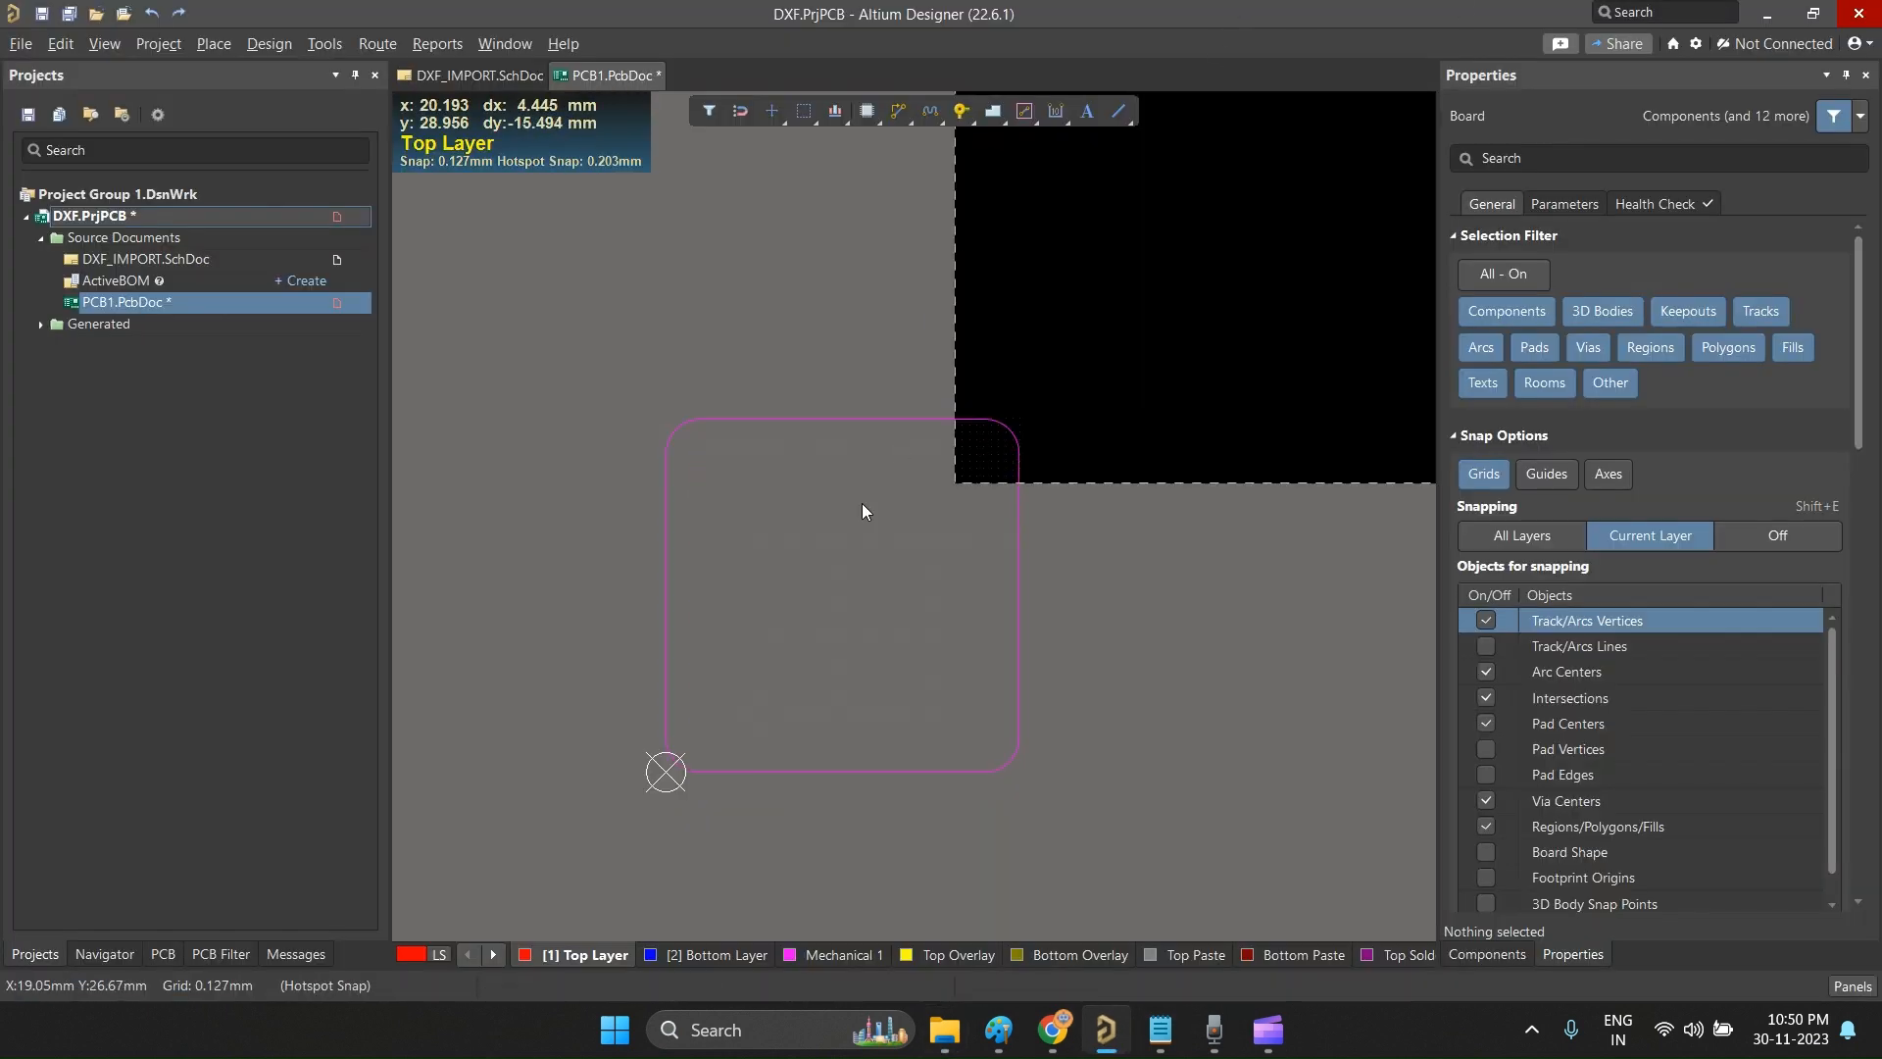
scroll(751, 629, "down", 3, "ctrl")
scroll(758, 635, "down", 2, "ctrl")
left_click_drag(924, 745, 496, 414)
key("Delete")
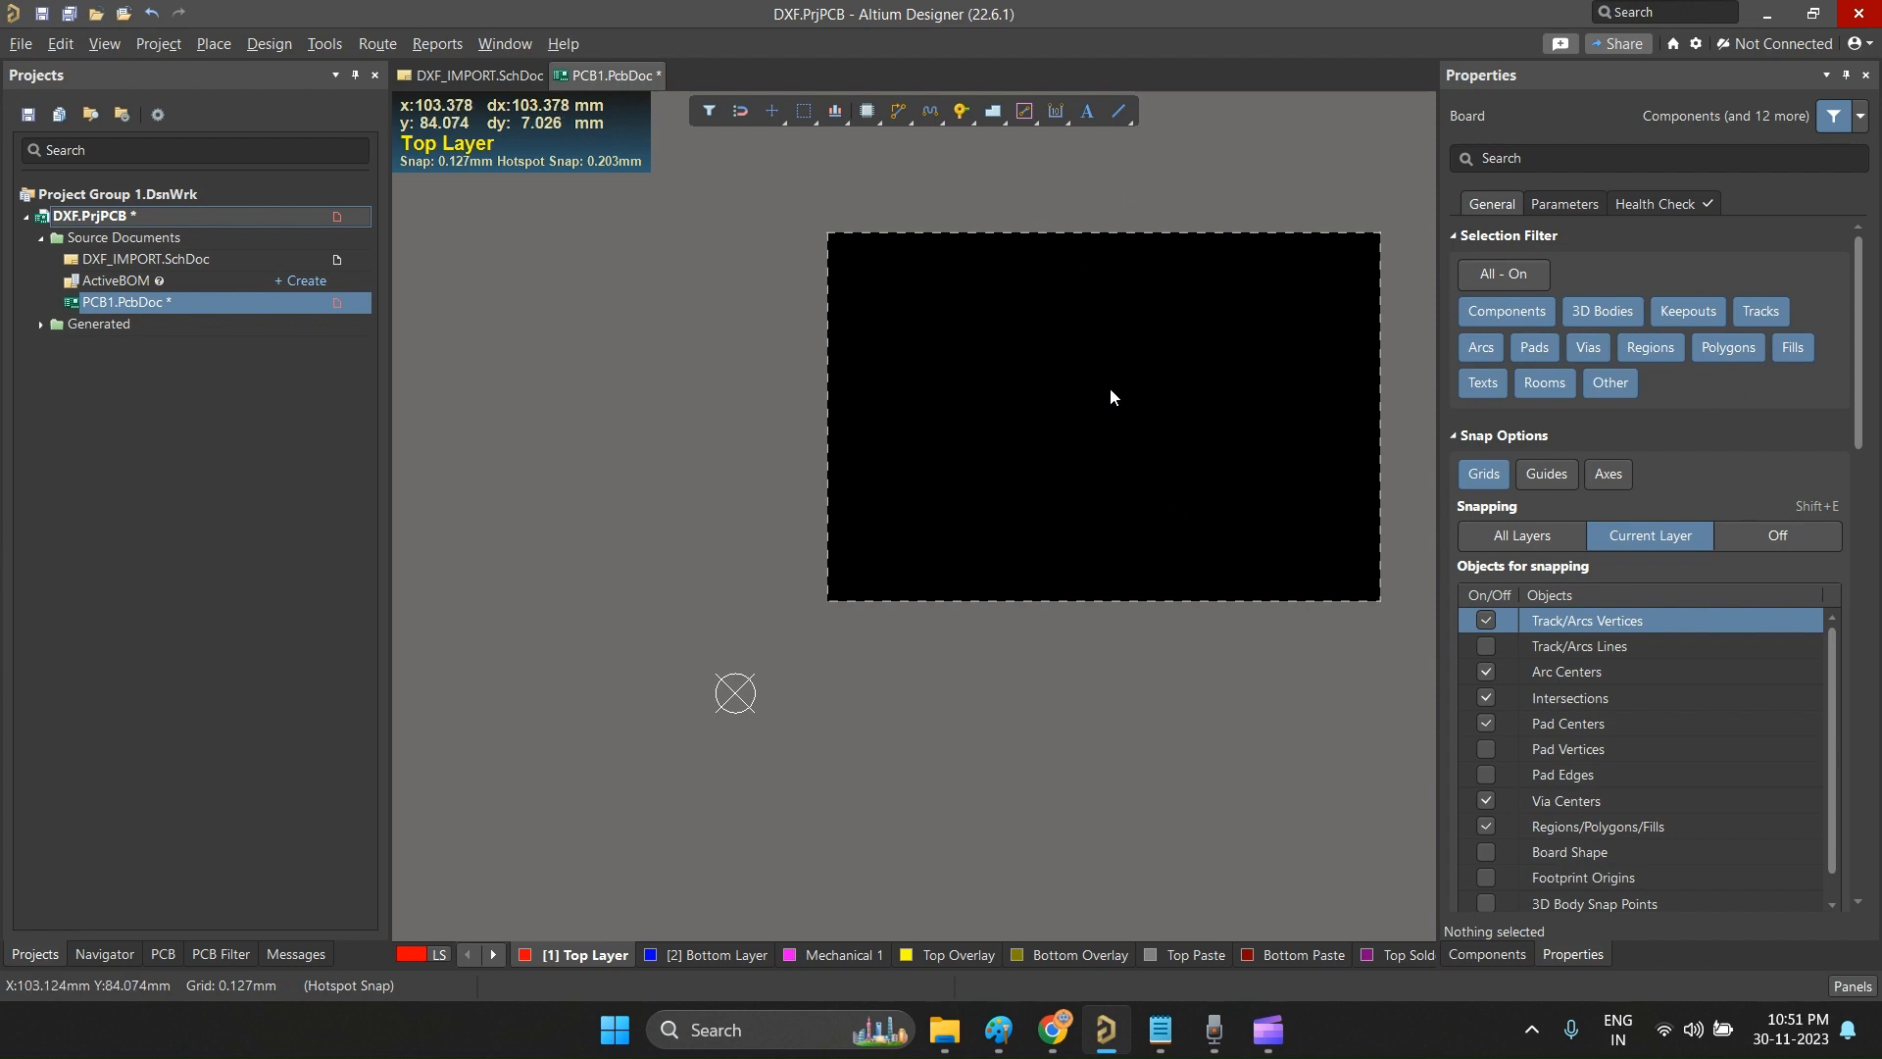
Step: Choose the AnyConv.com DXF file from the ALtium folder for a DXF/DWG import into PCB1.PcbDoc
left_click(18, 44)
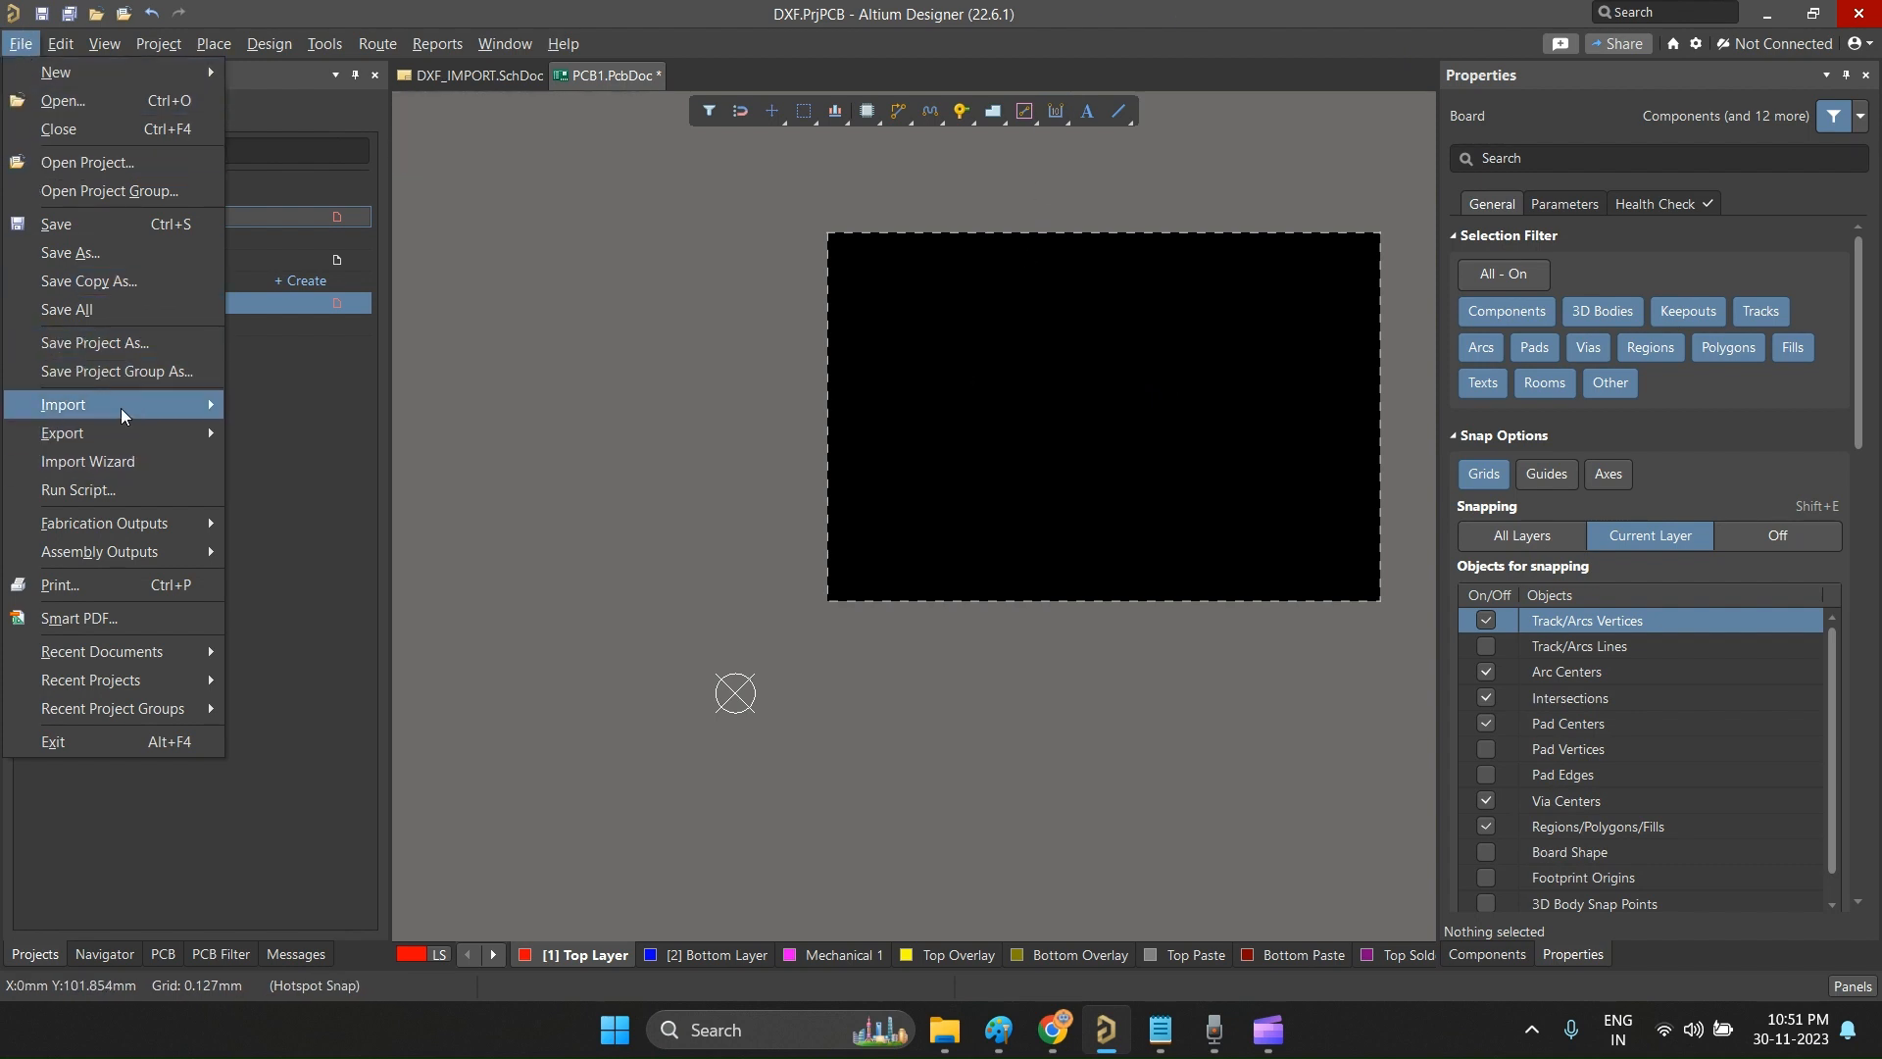
mouse_move(120, 408)
left_click(327, 432)
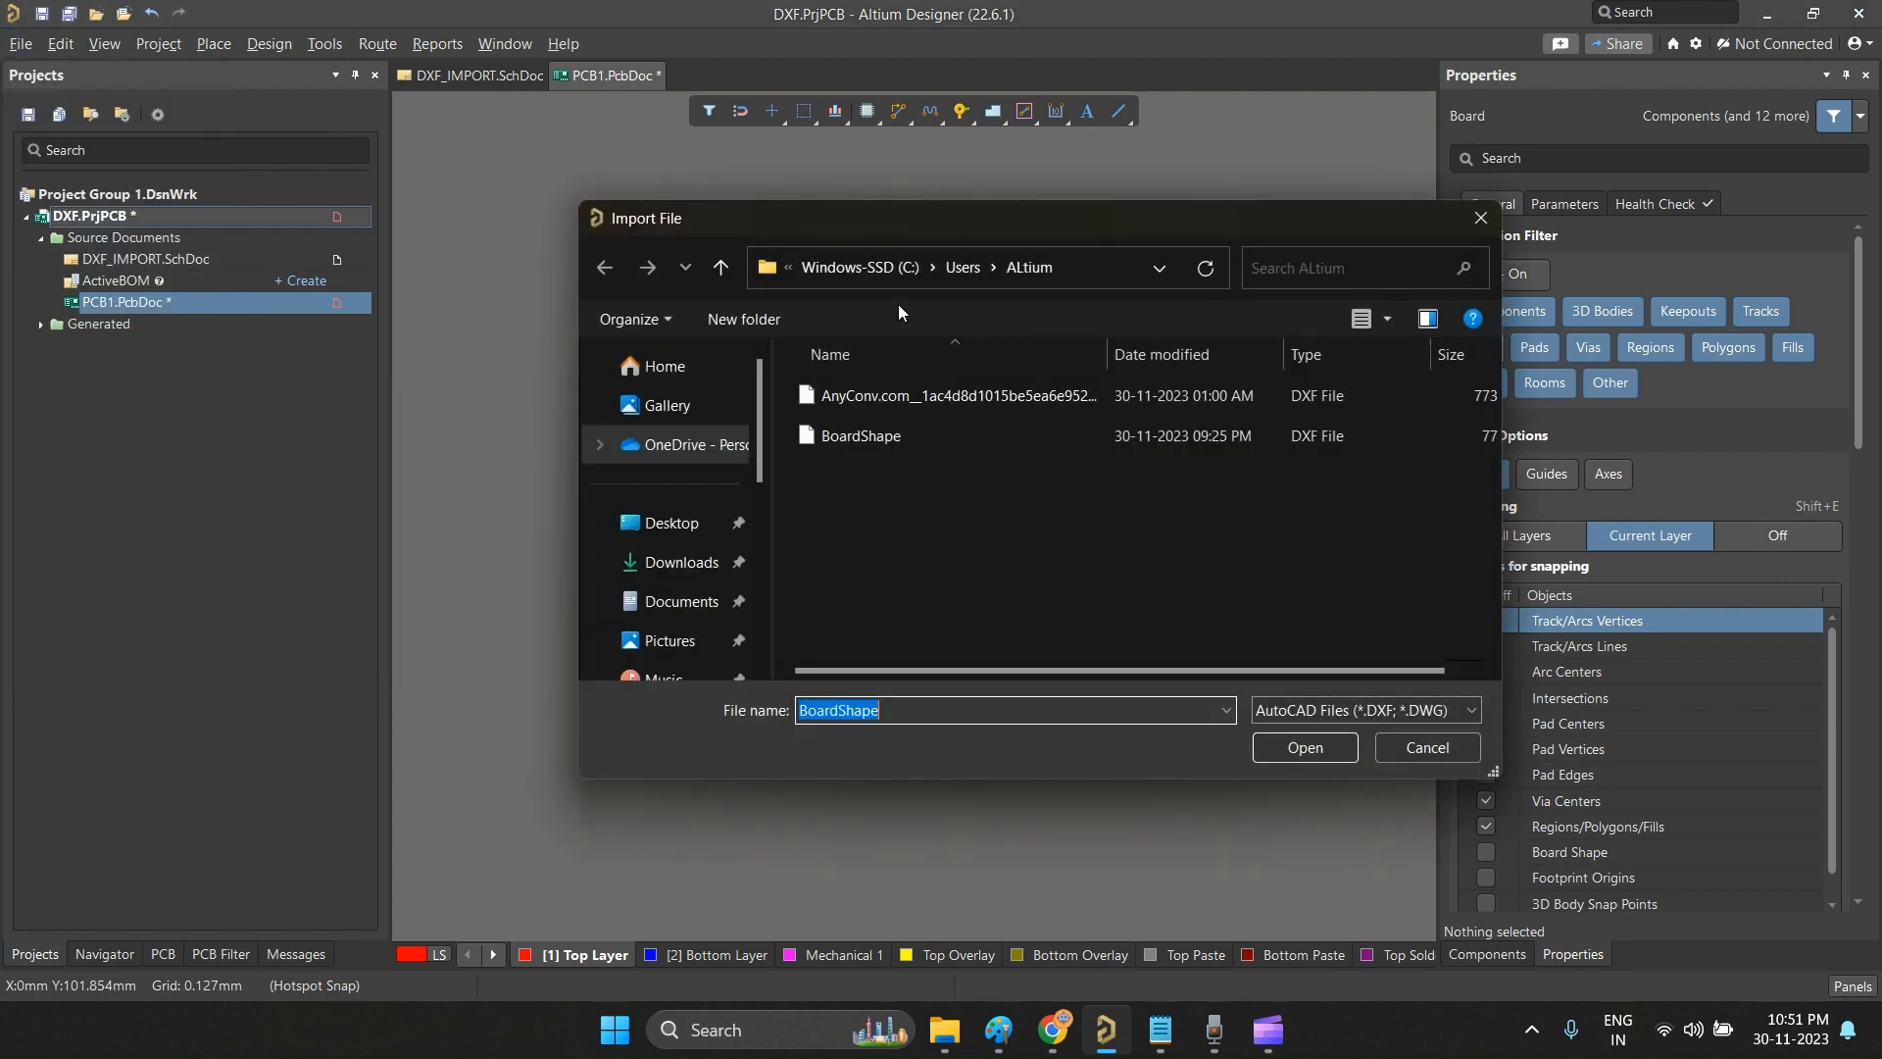
left_click(954, 396)
left_click(1317, 748)
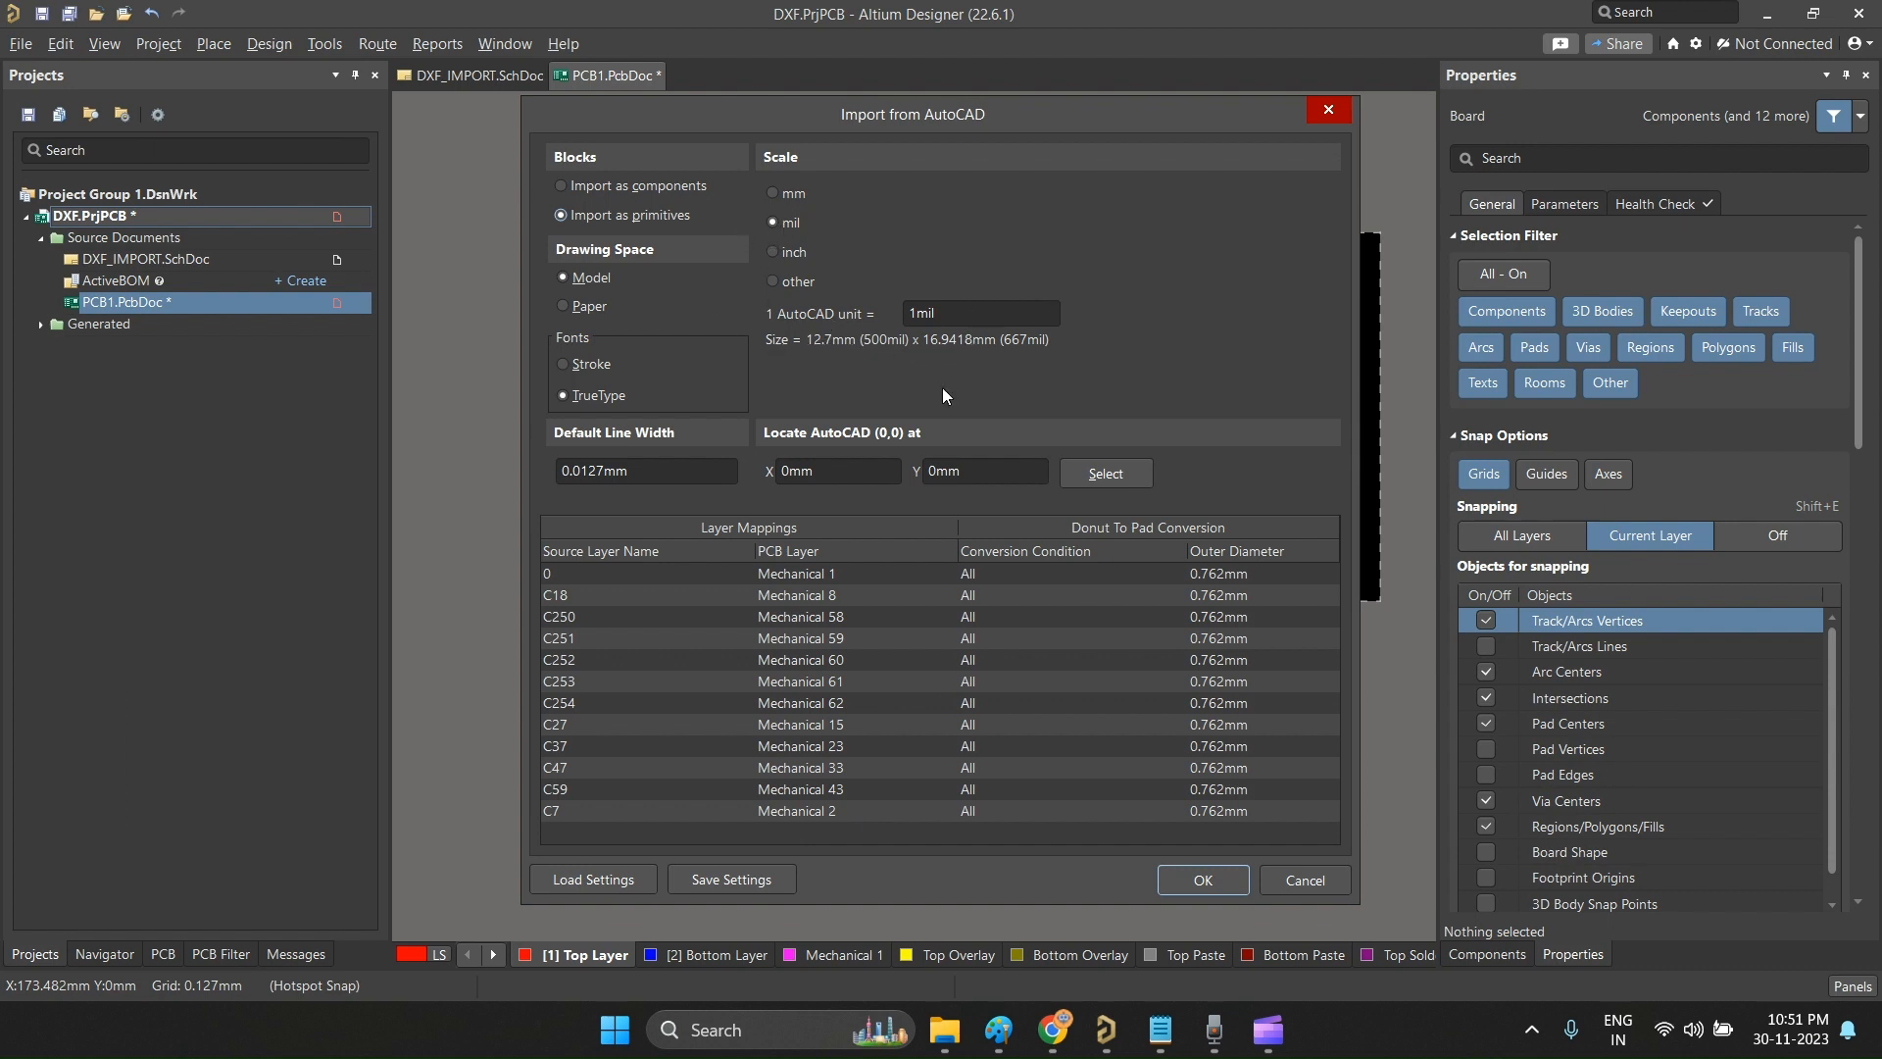
Step: Compare the scale units for the drawing size and import the AutoCAD face drawing at mil scale, accepting its relocation
left_click(773, 194)
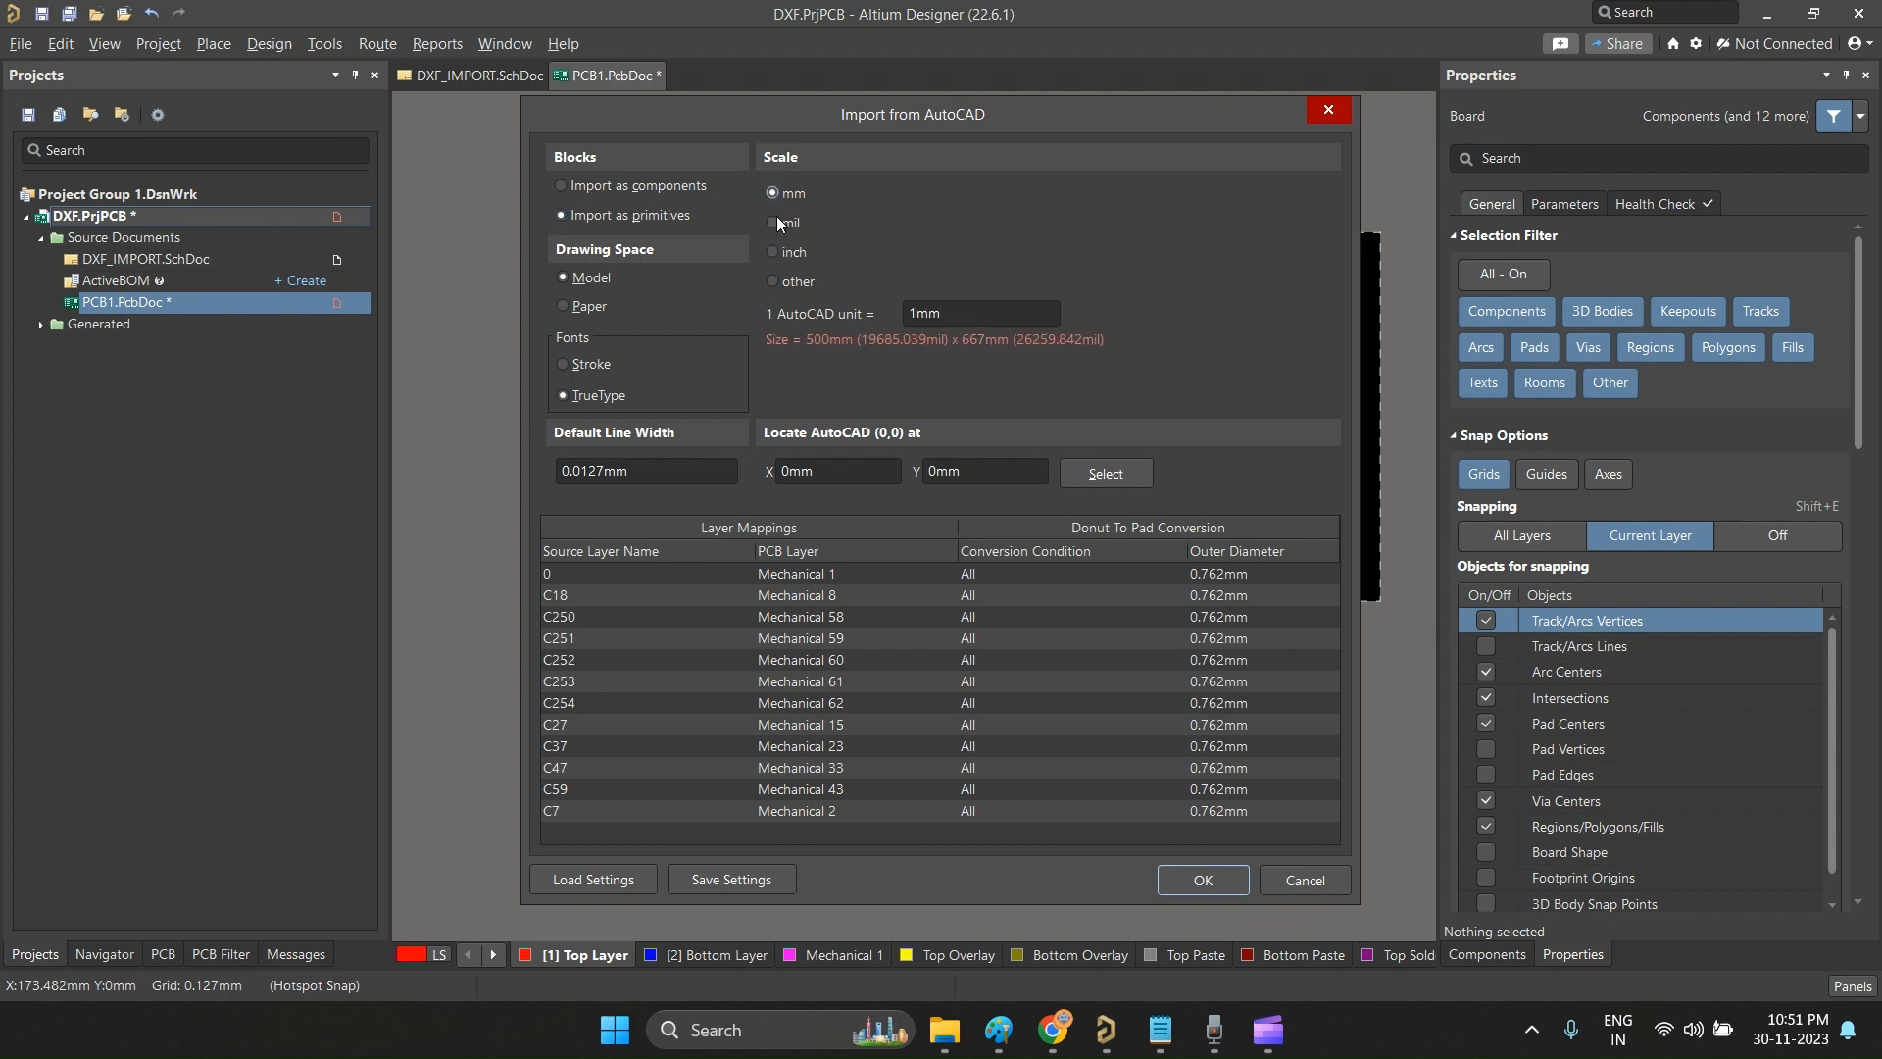
left_click(774, 223)
left_click(774, 252)
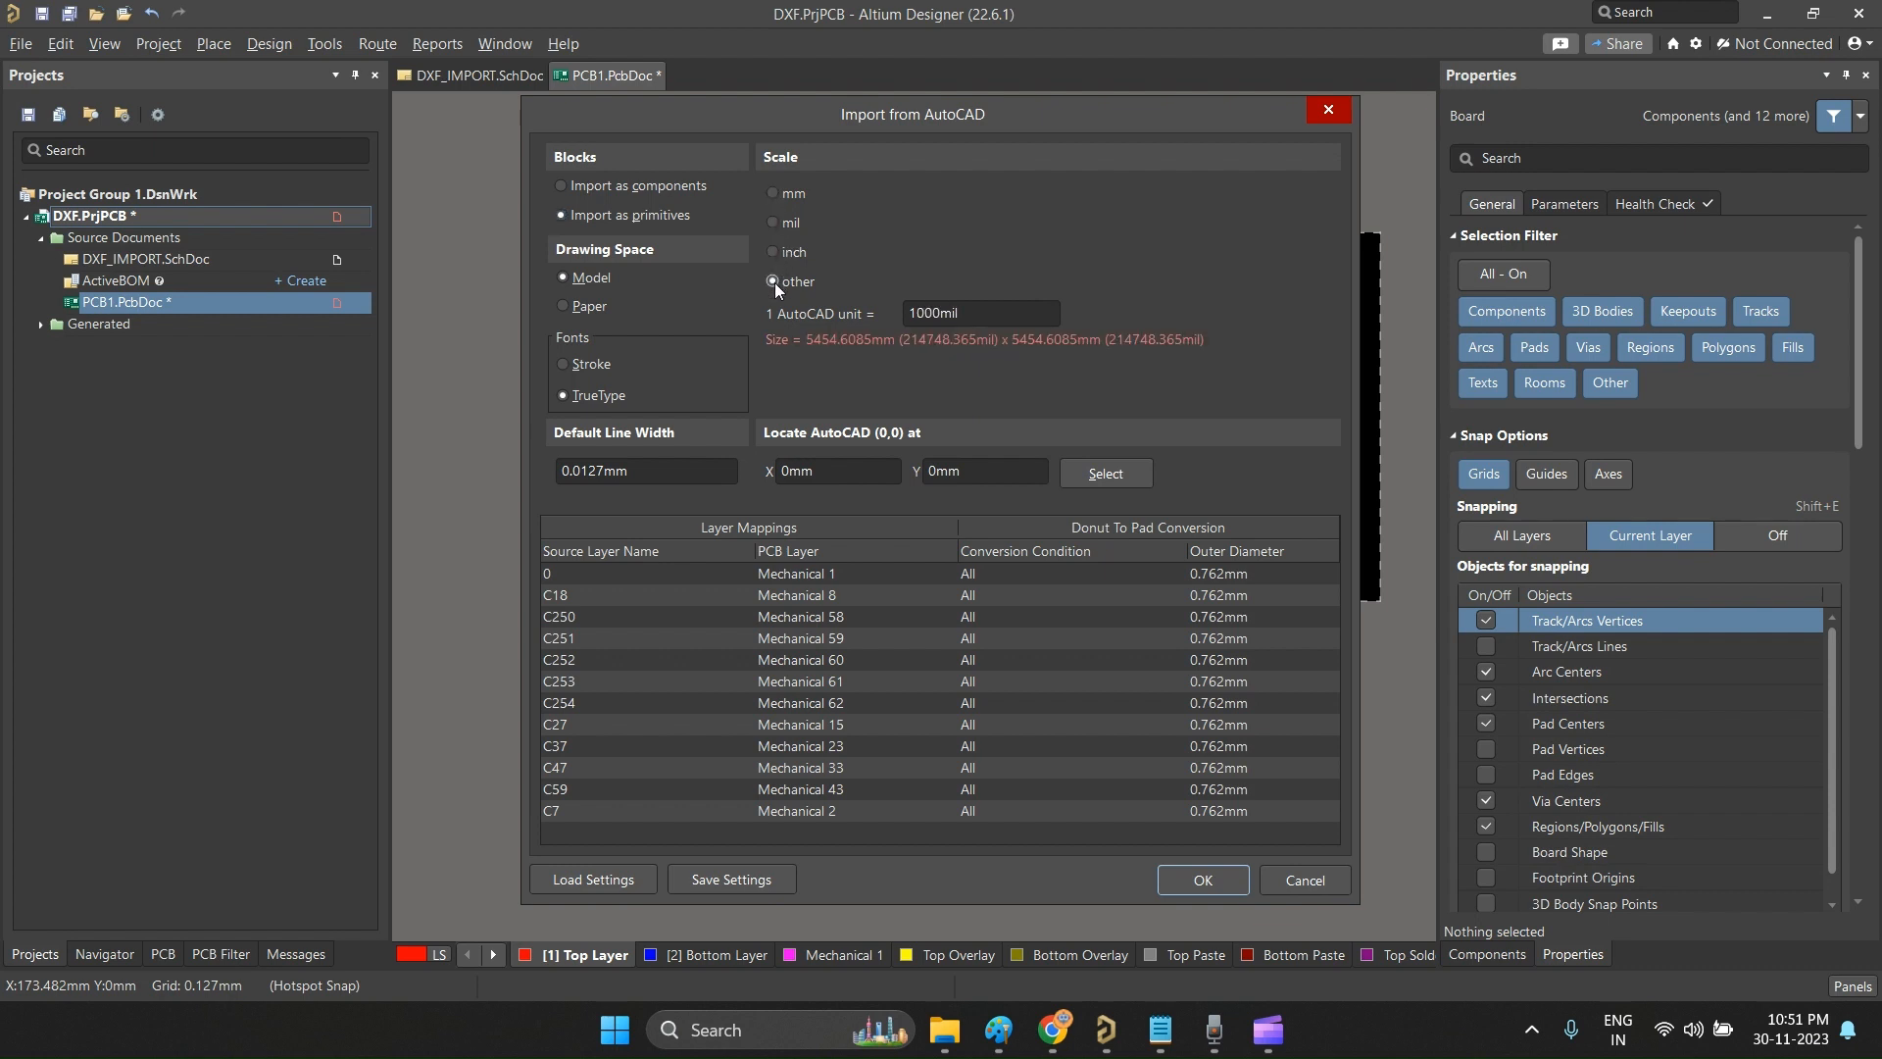
left_click(771, 224)
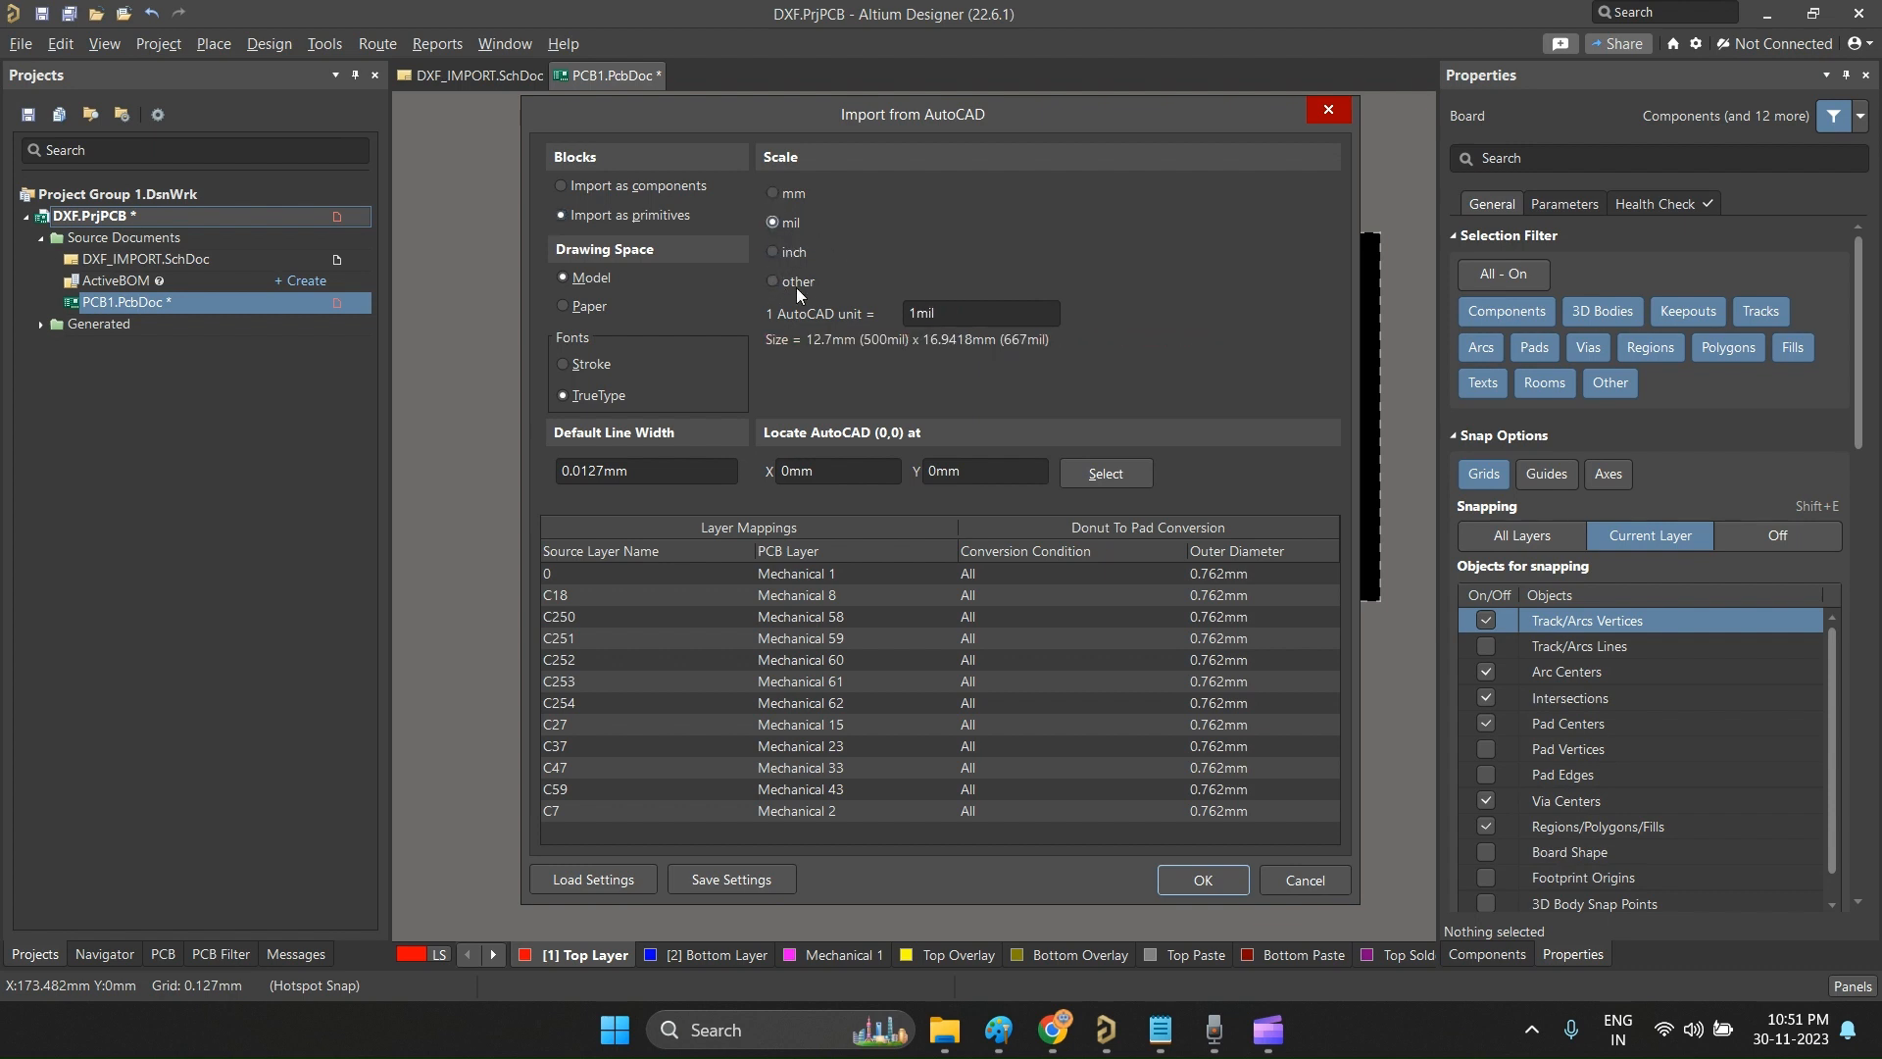
left_click(1230, 882)
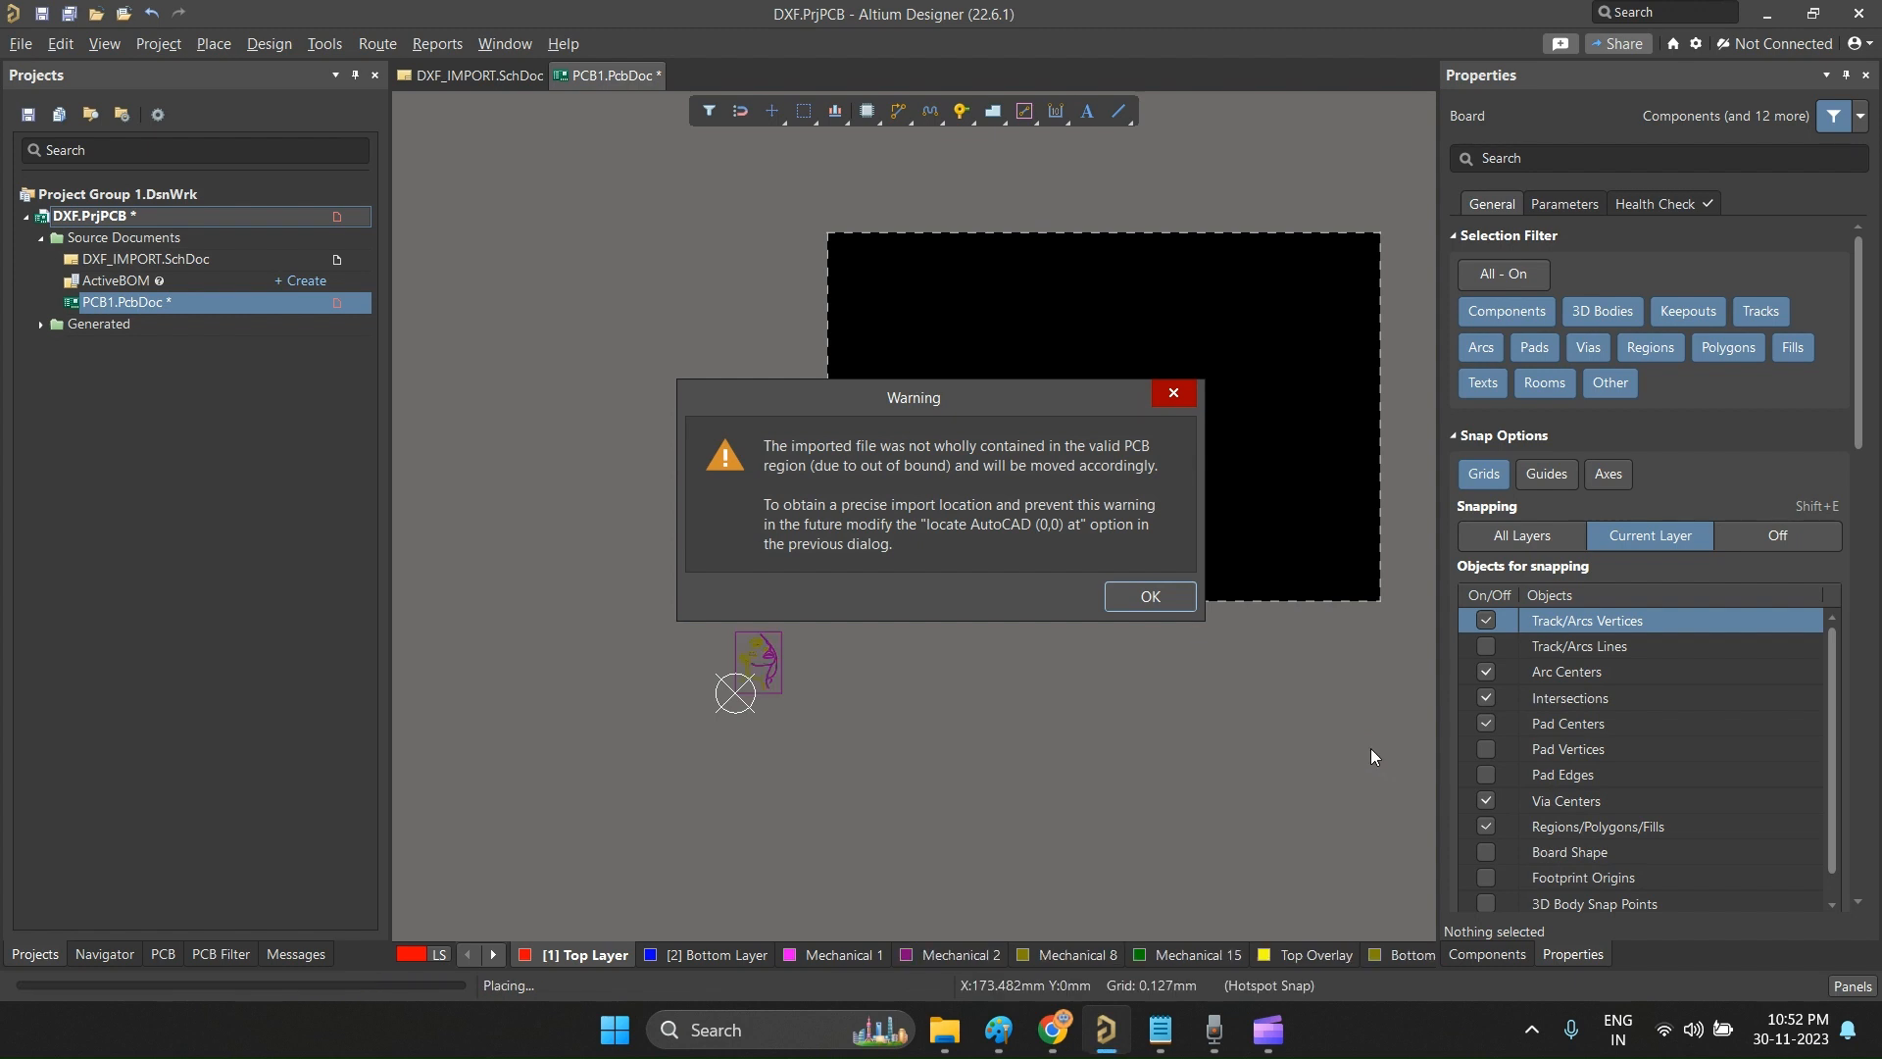
left_click(1151, 597)
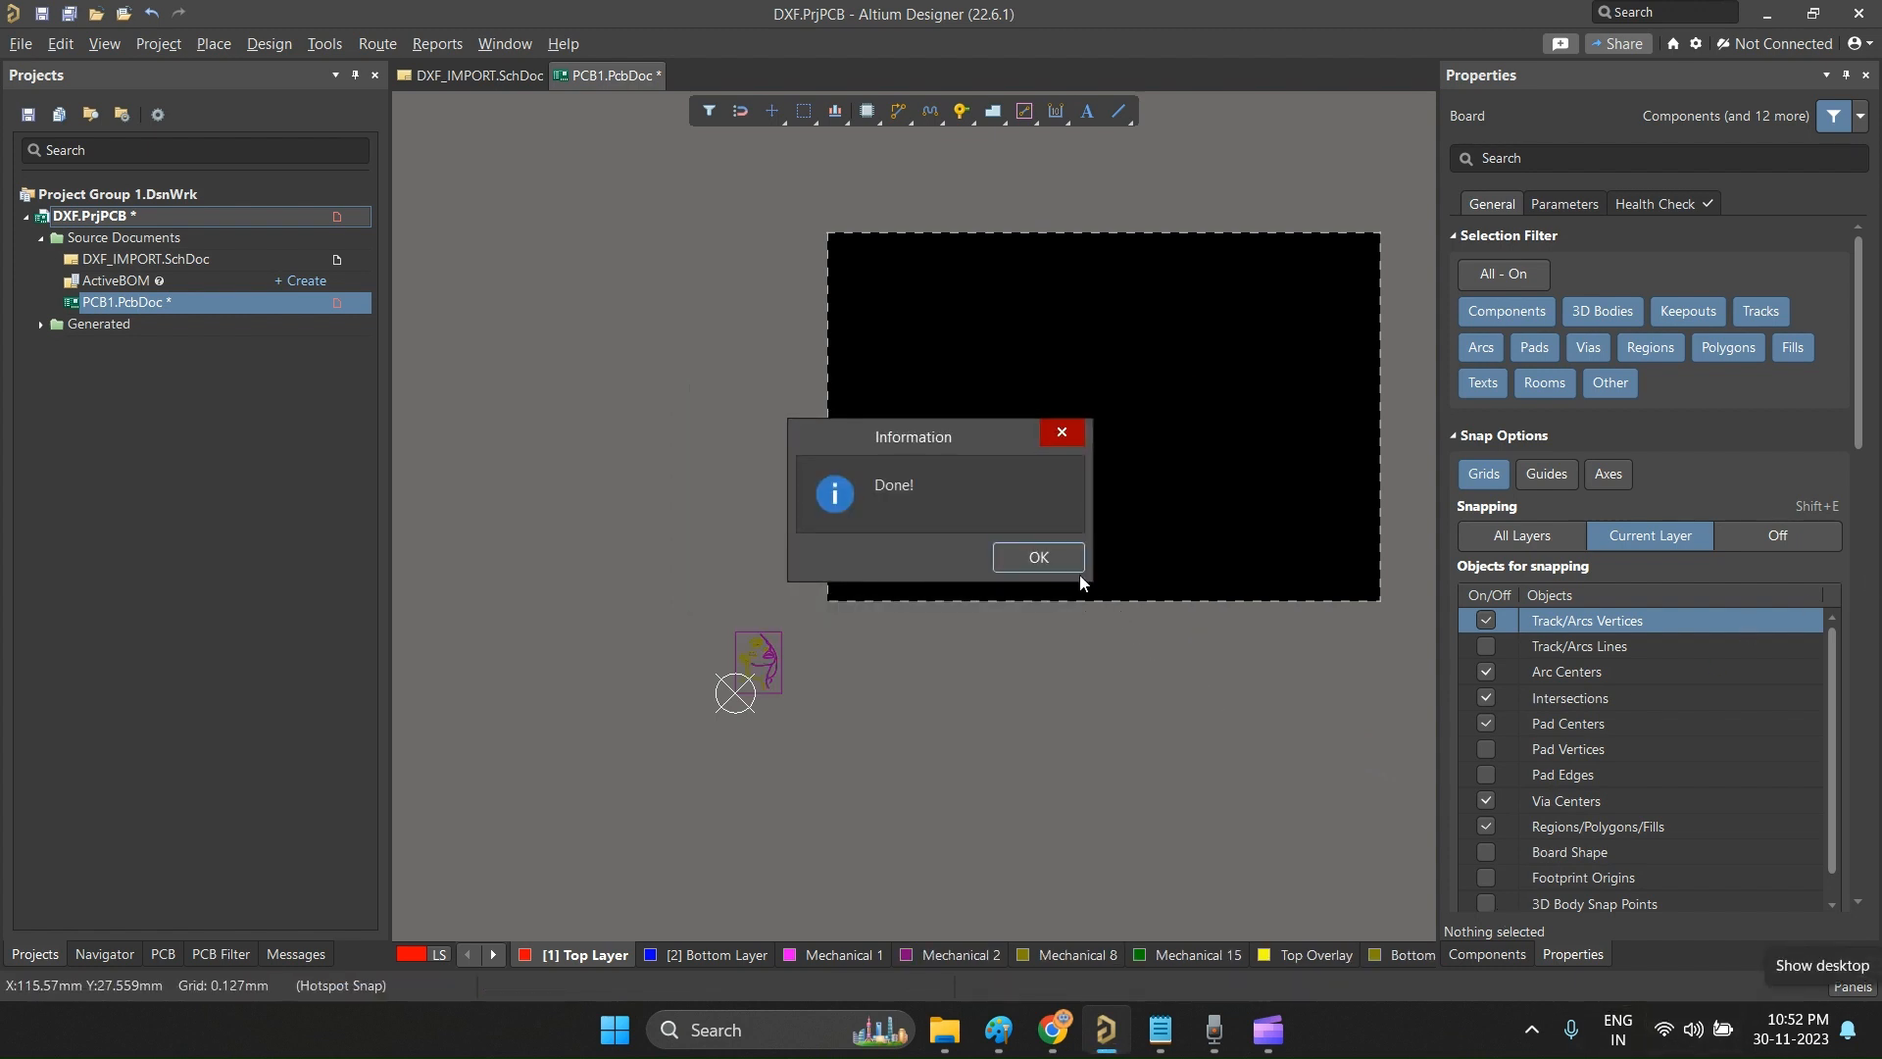
left_click(1076, 566)
Step: Select the entire imported face drawing with its rectangular frame and move it to the Top Overlay layer
scroll(759, 676, "up", 10, "ctrl")
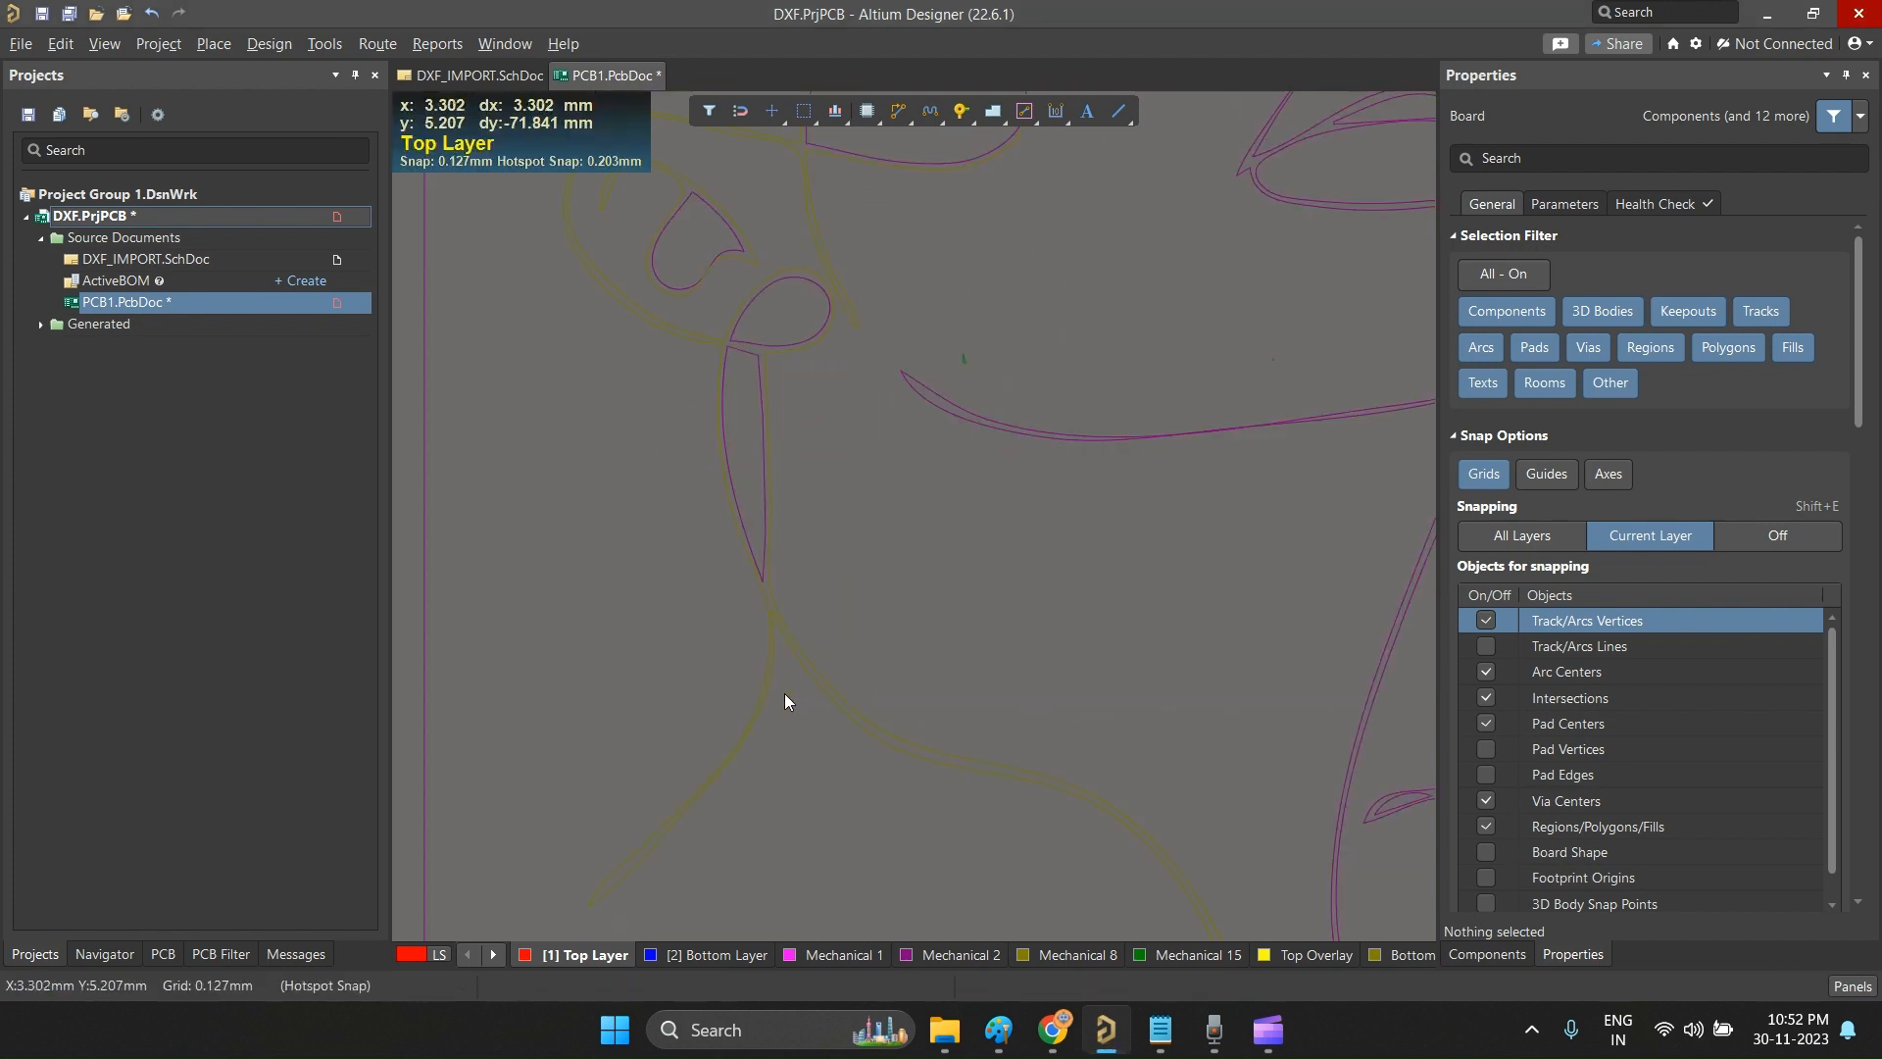
scroll(784, 692, "down", 10, "ctrl")
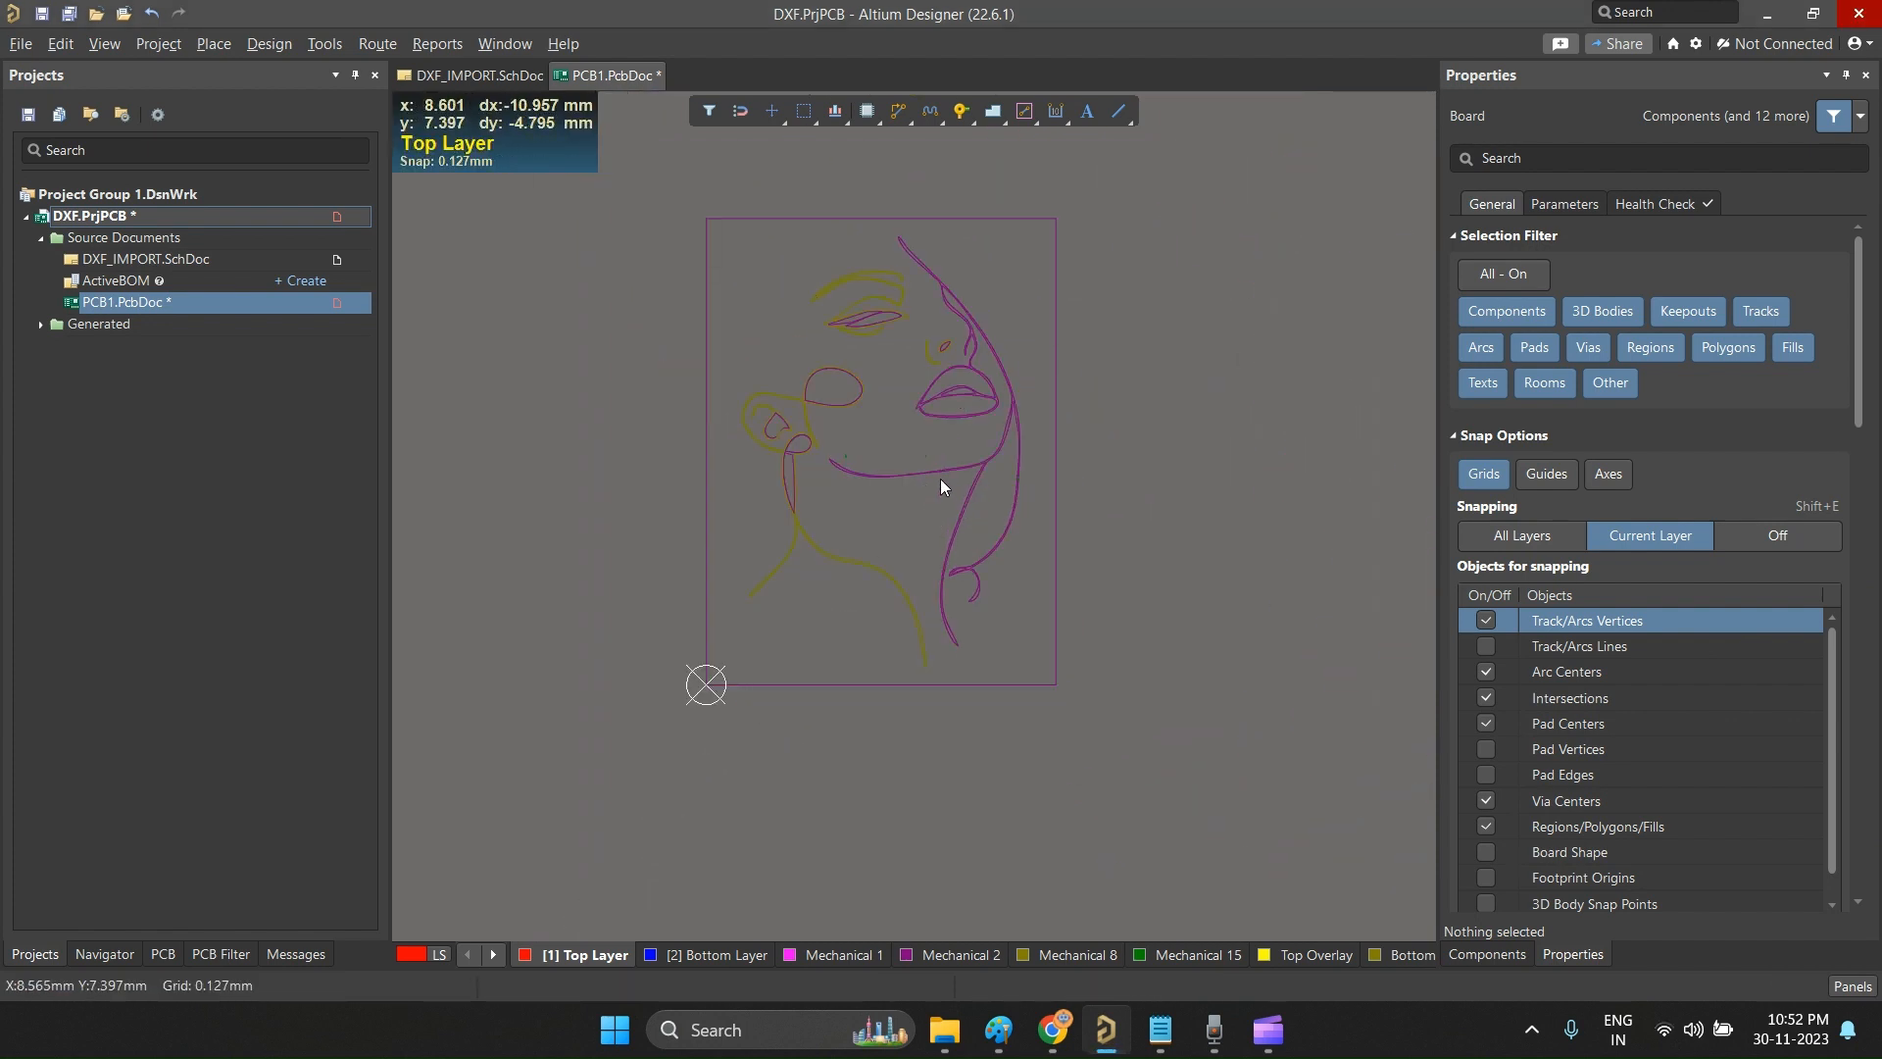
scroll(939, 478, "up", 2, "ctrl")
scroll(897, 496, "down", 3, "ctrl")
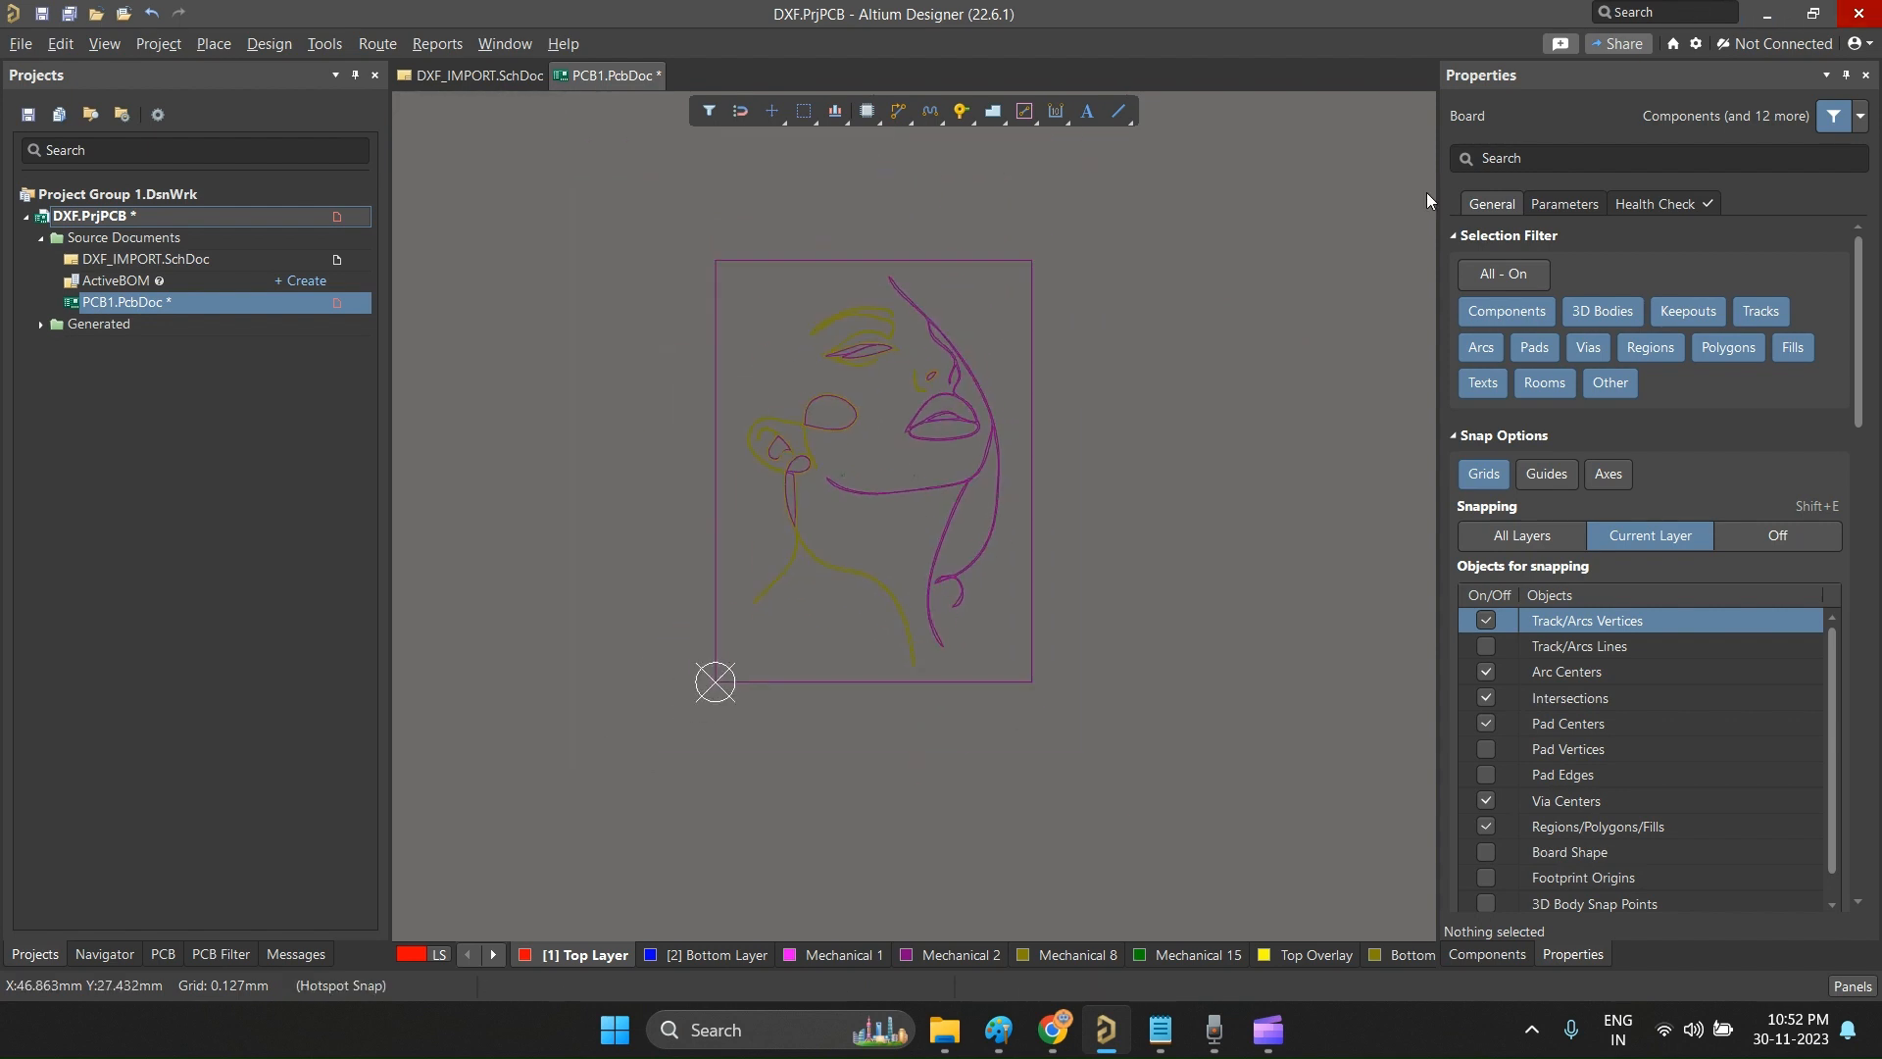
mouse_move(664, 212)
left_mouse_down()
mouse_move(1194, 792)
mouse_move(1179, 780)
left_mouse_up()
left_click(1066, 536)
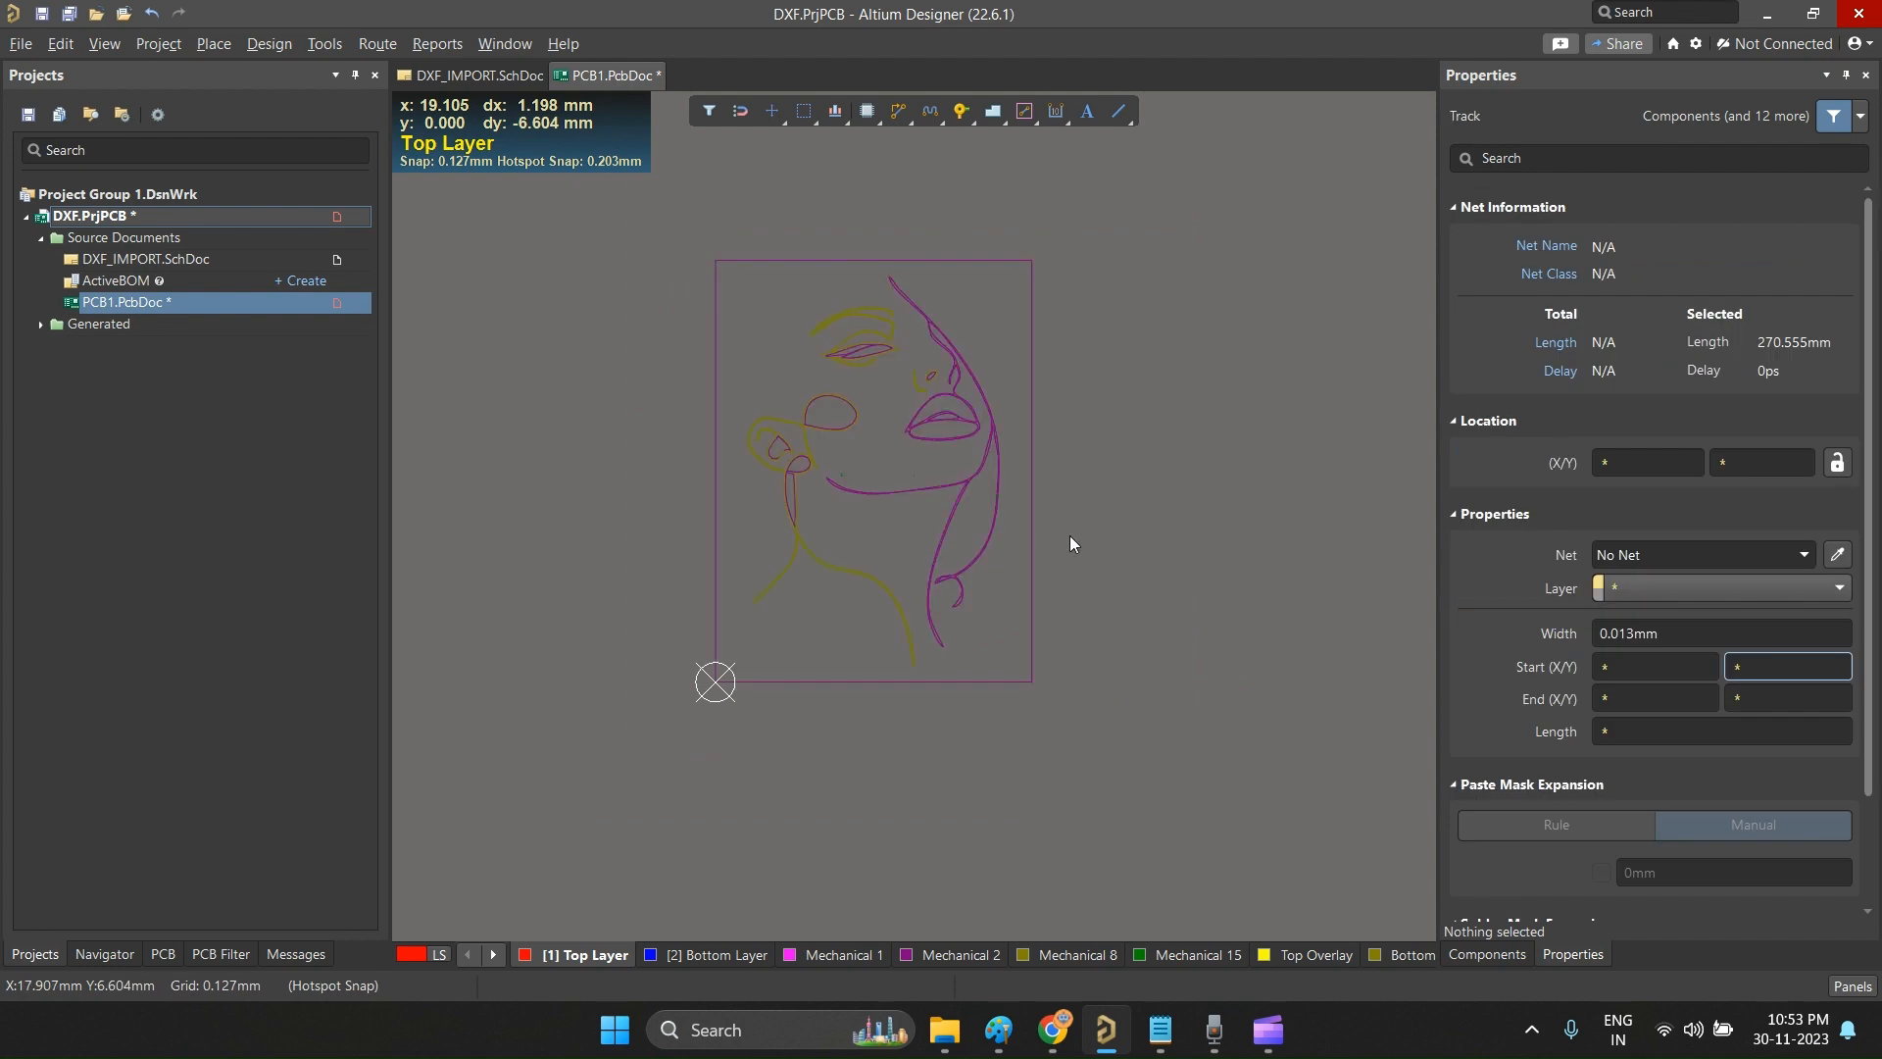
mouse_move(639, 249)
left_mouse_down()
mouse_move(852, 406)
mouse_move(1160, 779)
left_mouse_up()
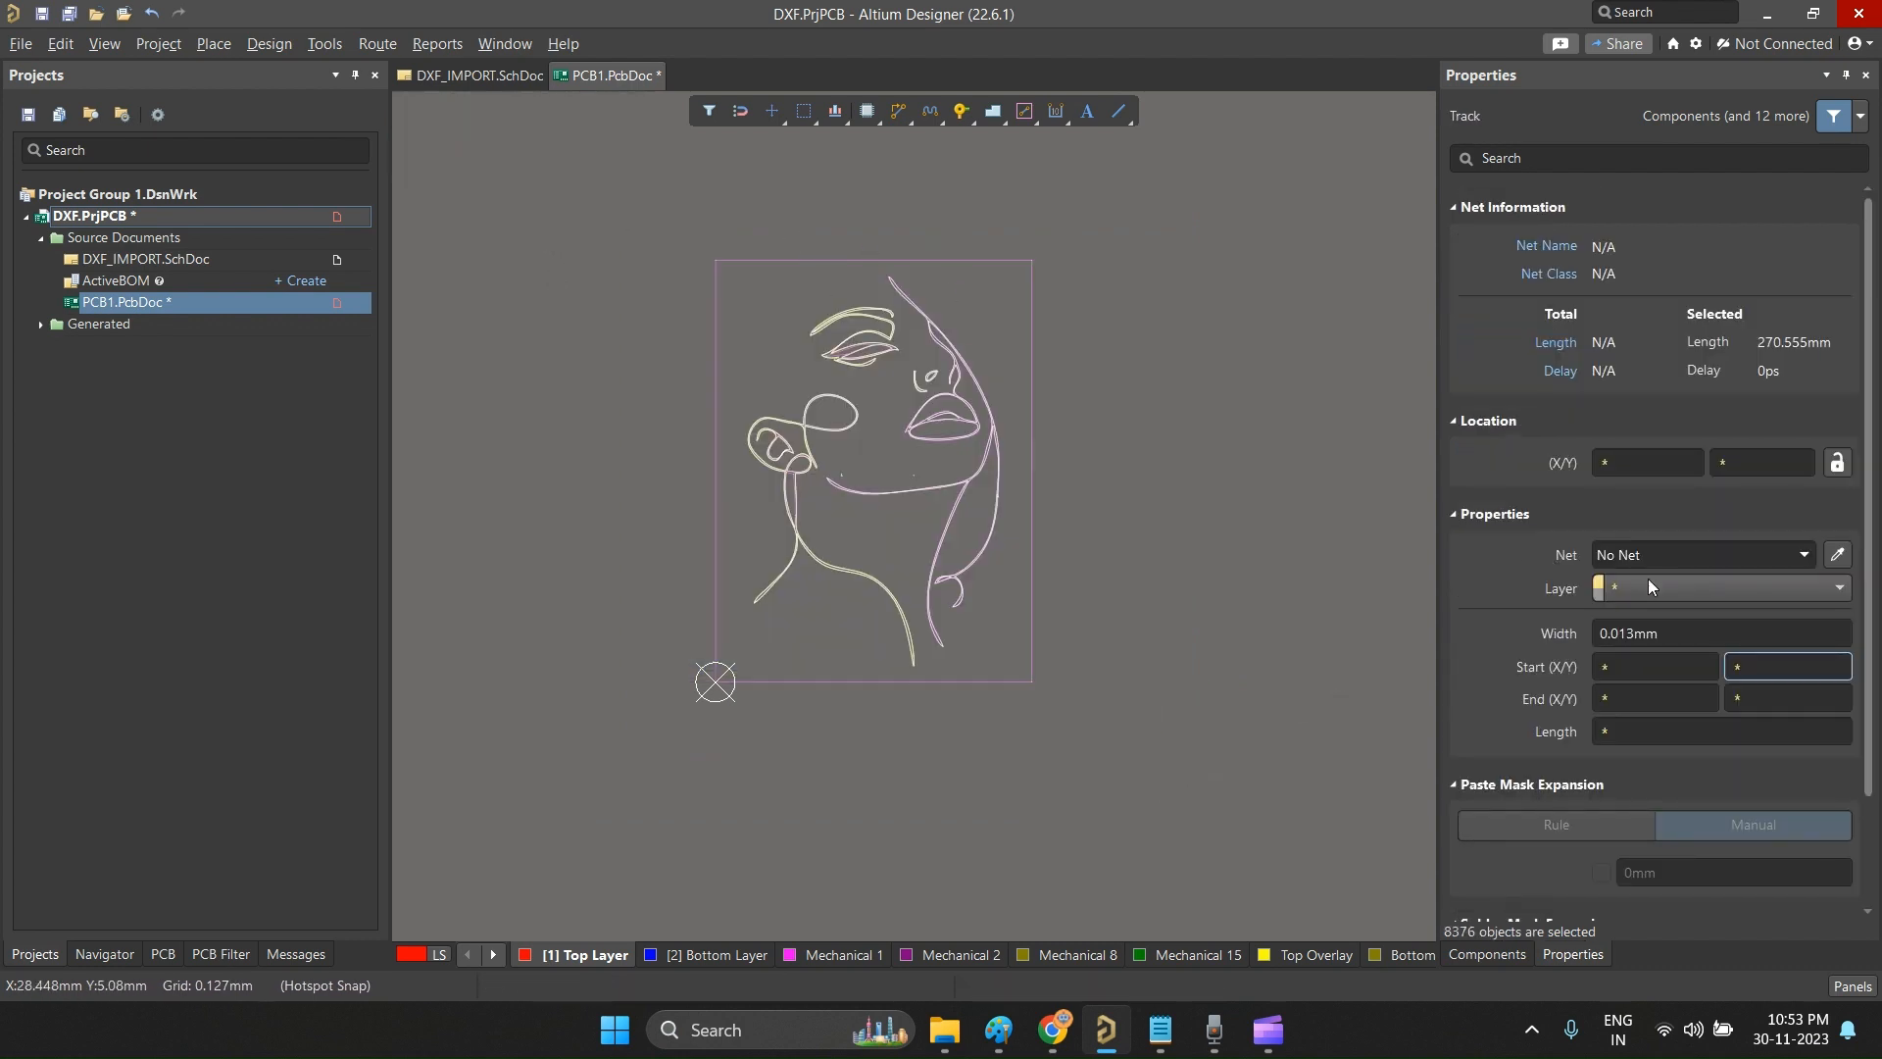
left_click(1662, 587)
scroll(1680, 736, "down", 4)
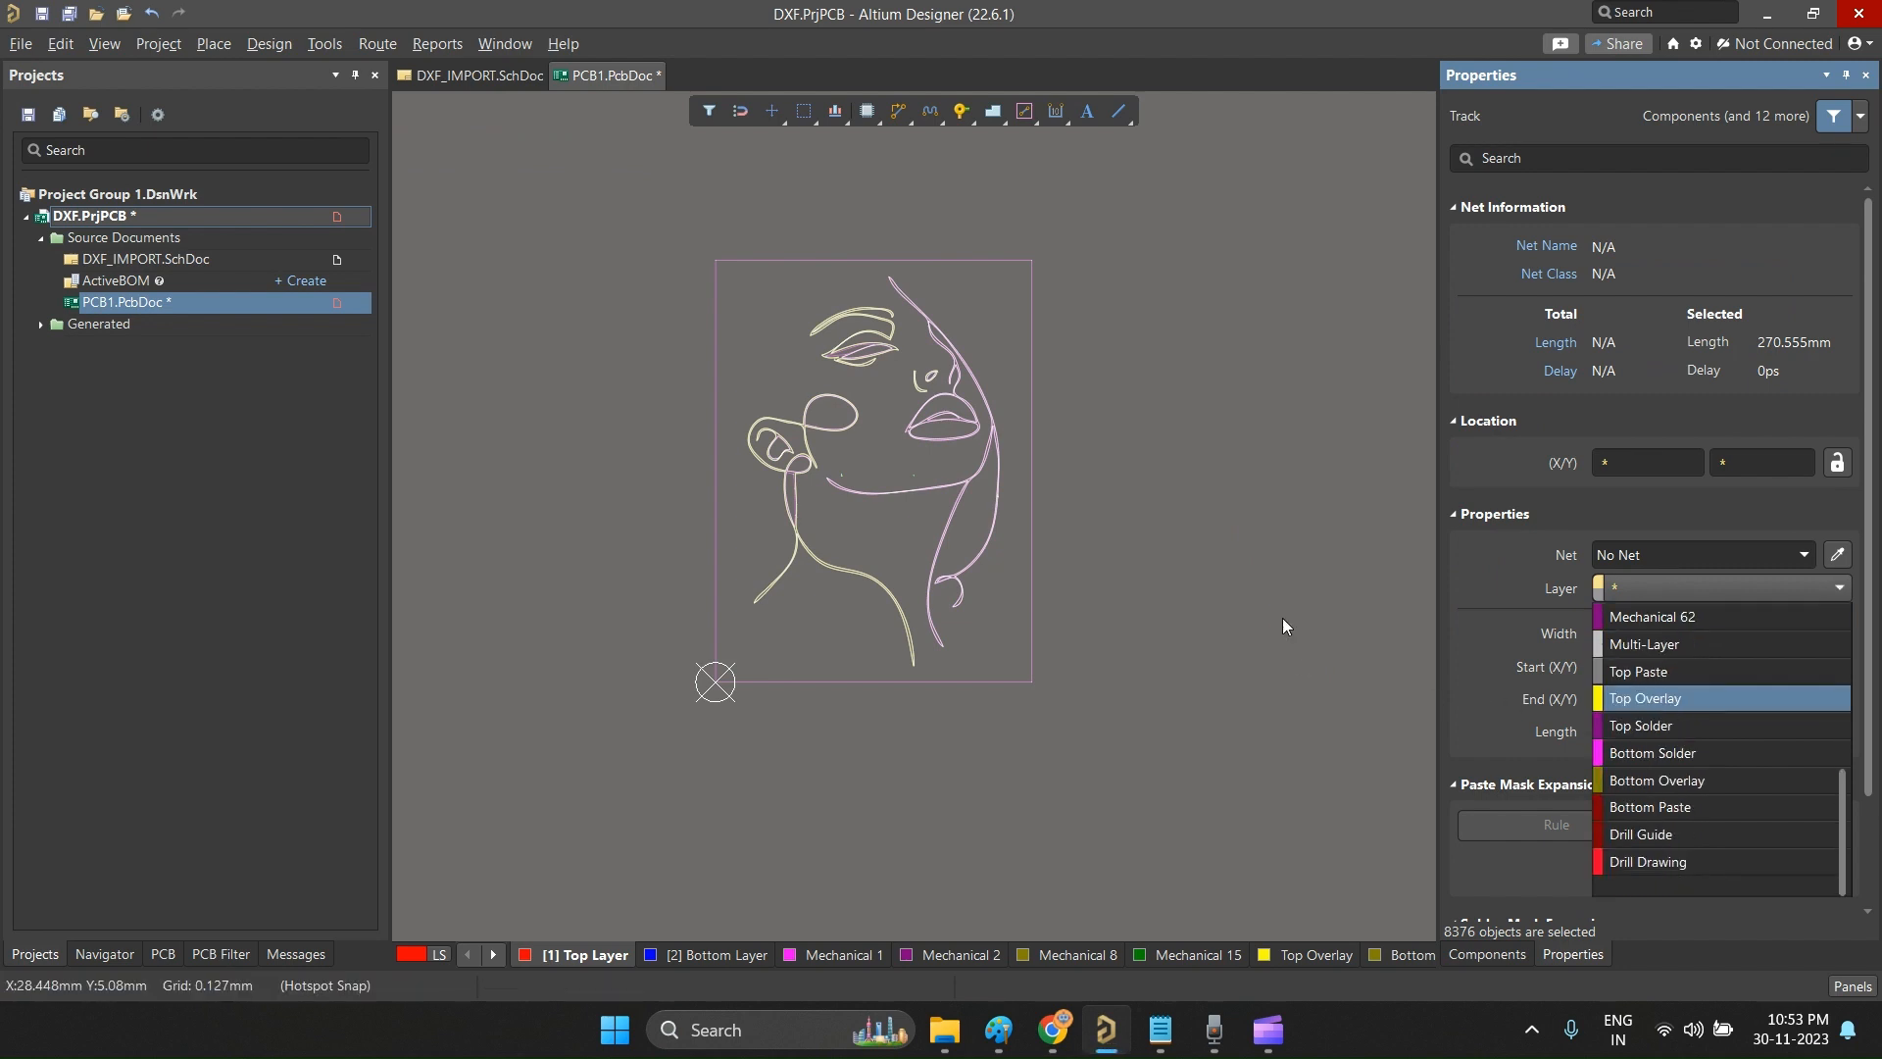
left_click(1222, 641)
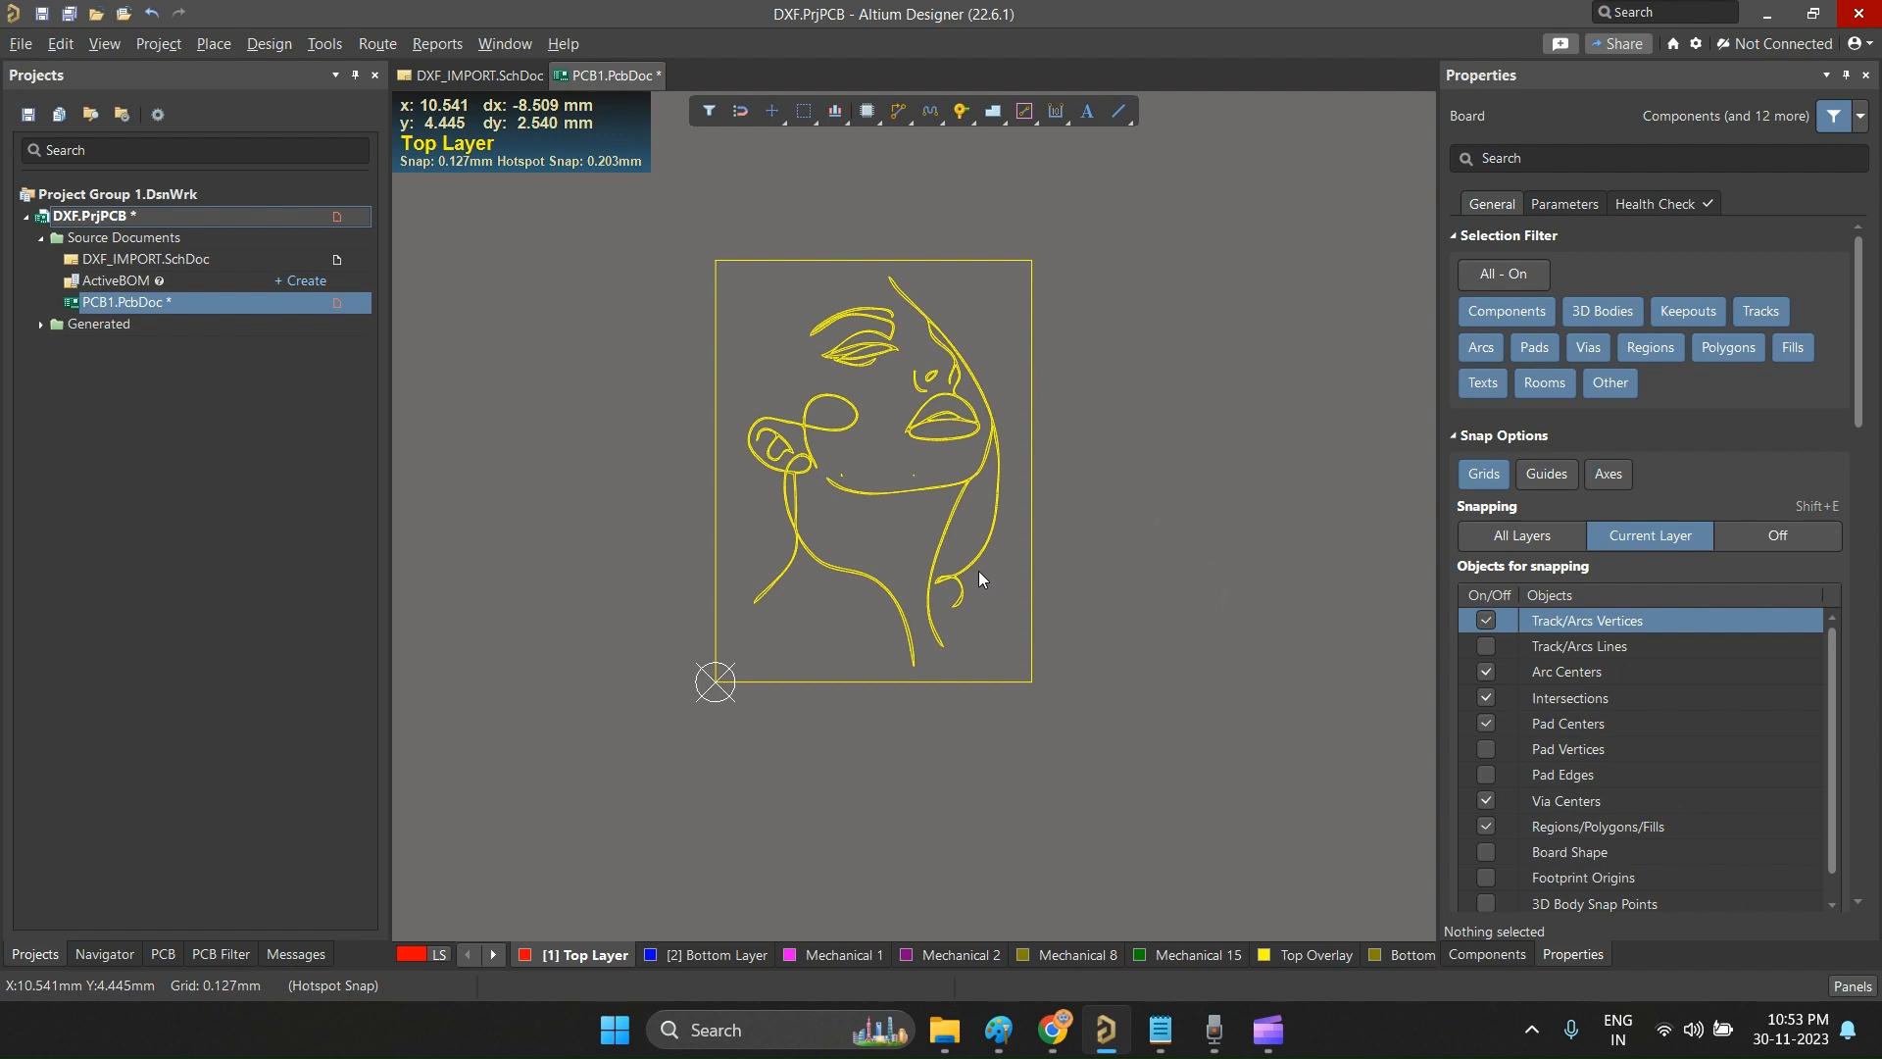
Step: Select the face lines inside the rectangular frame, copy them with a reference point near the frame's lower-right corner, and delete the originals
left_click(1102, 578)
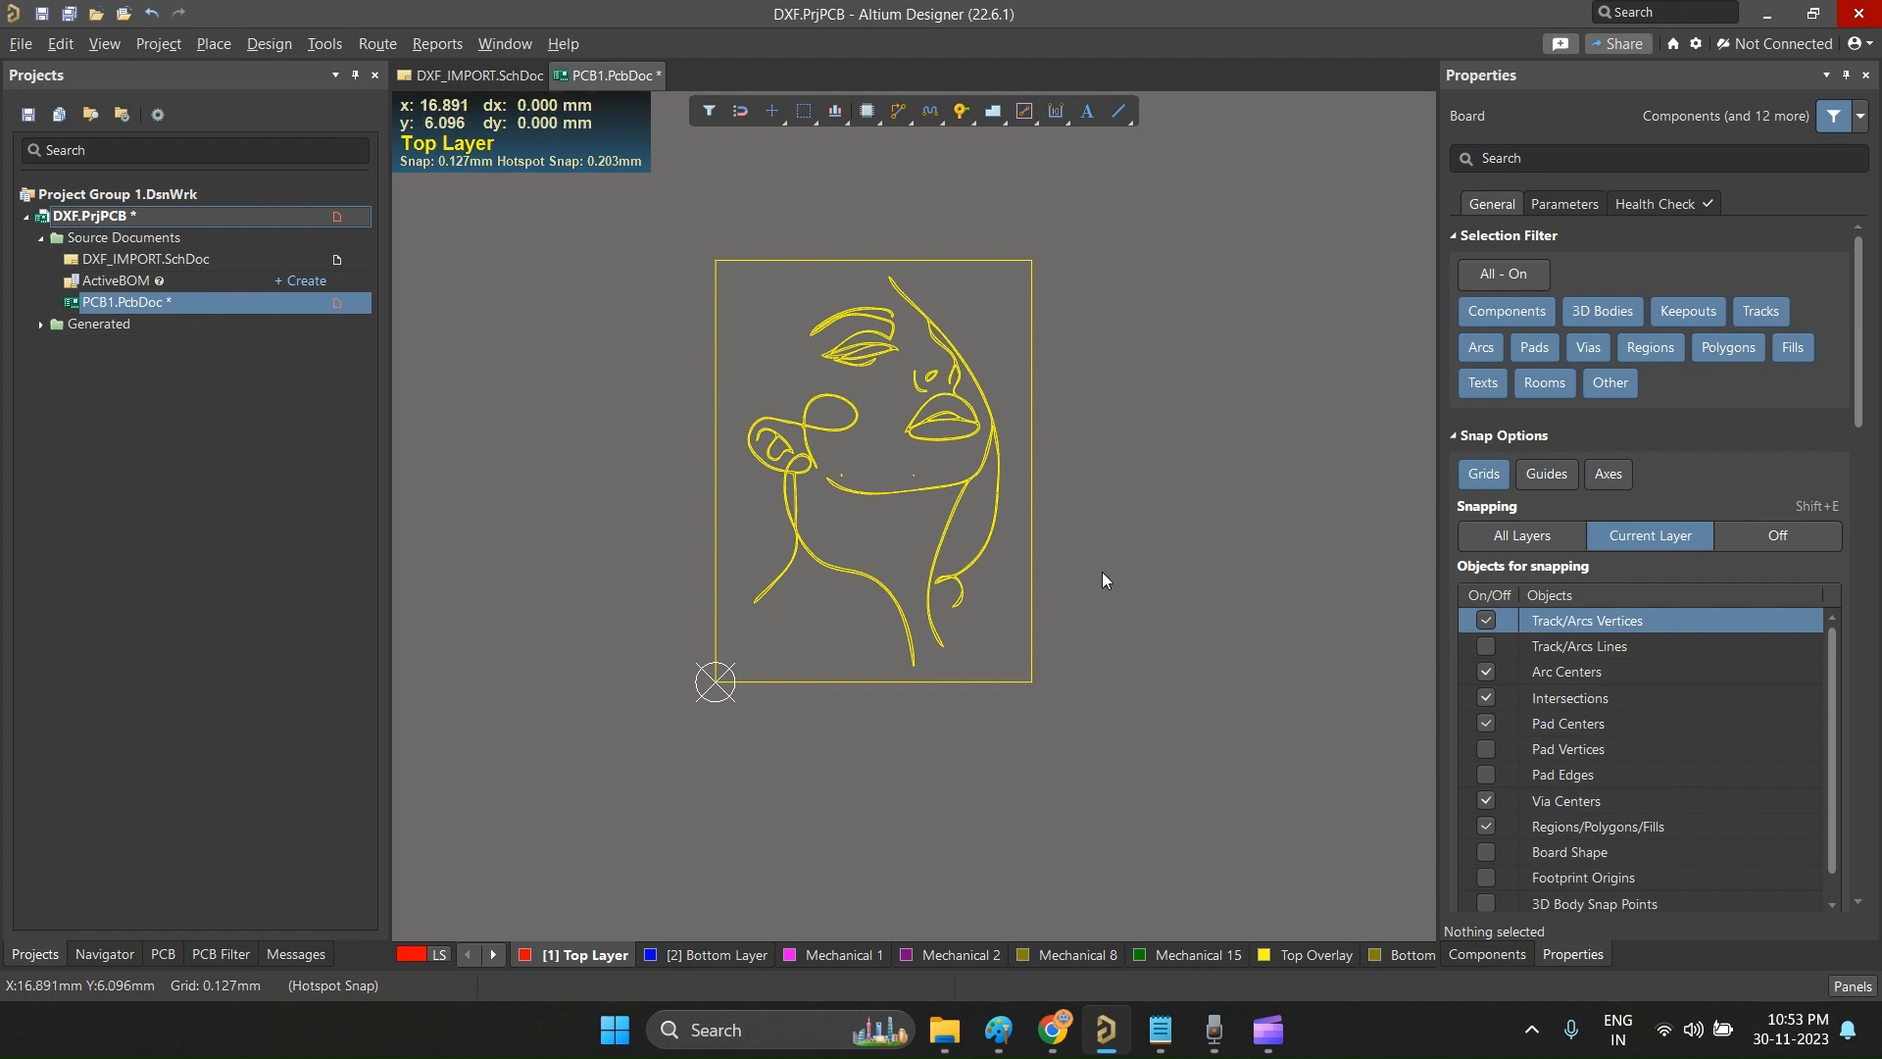
scroll(882, 382, "up", 5, "ctrl")
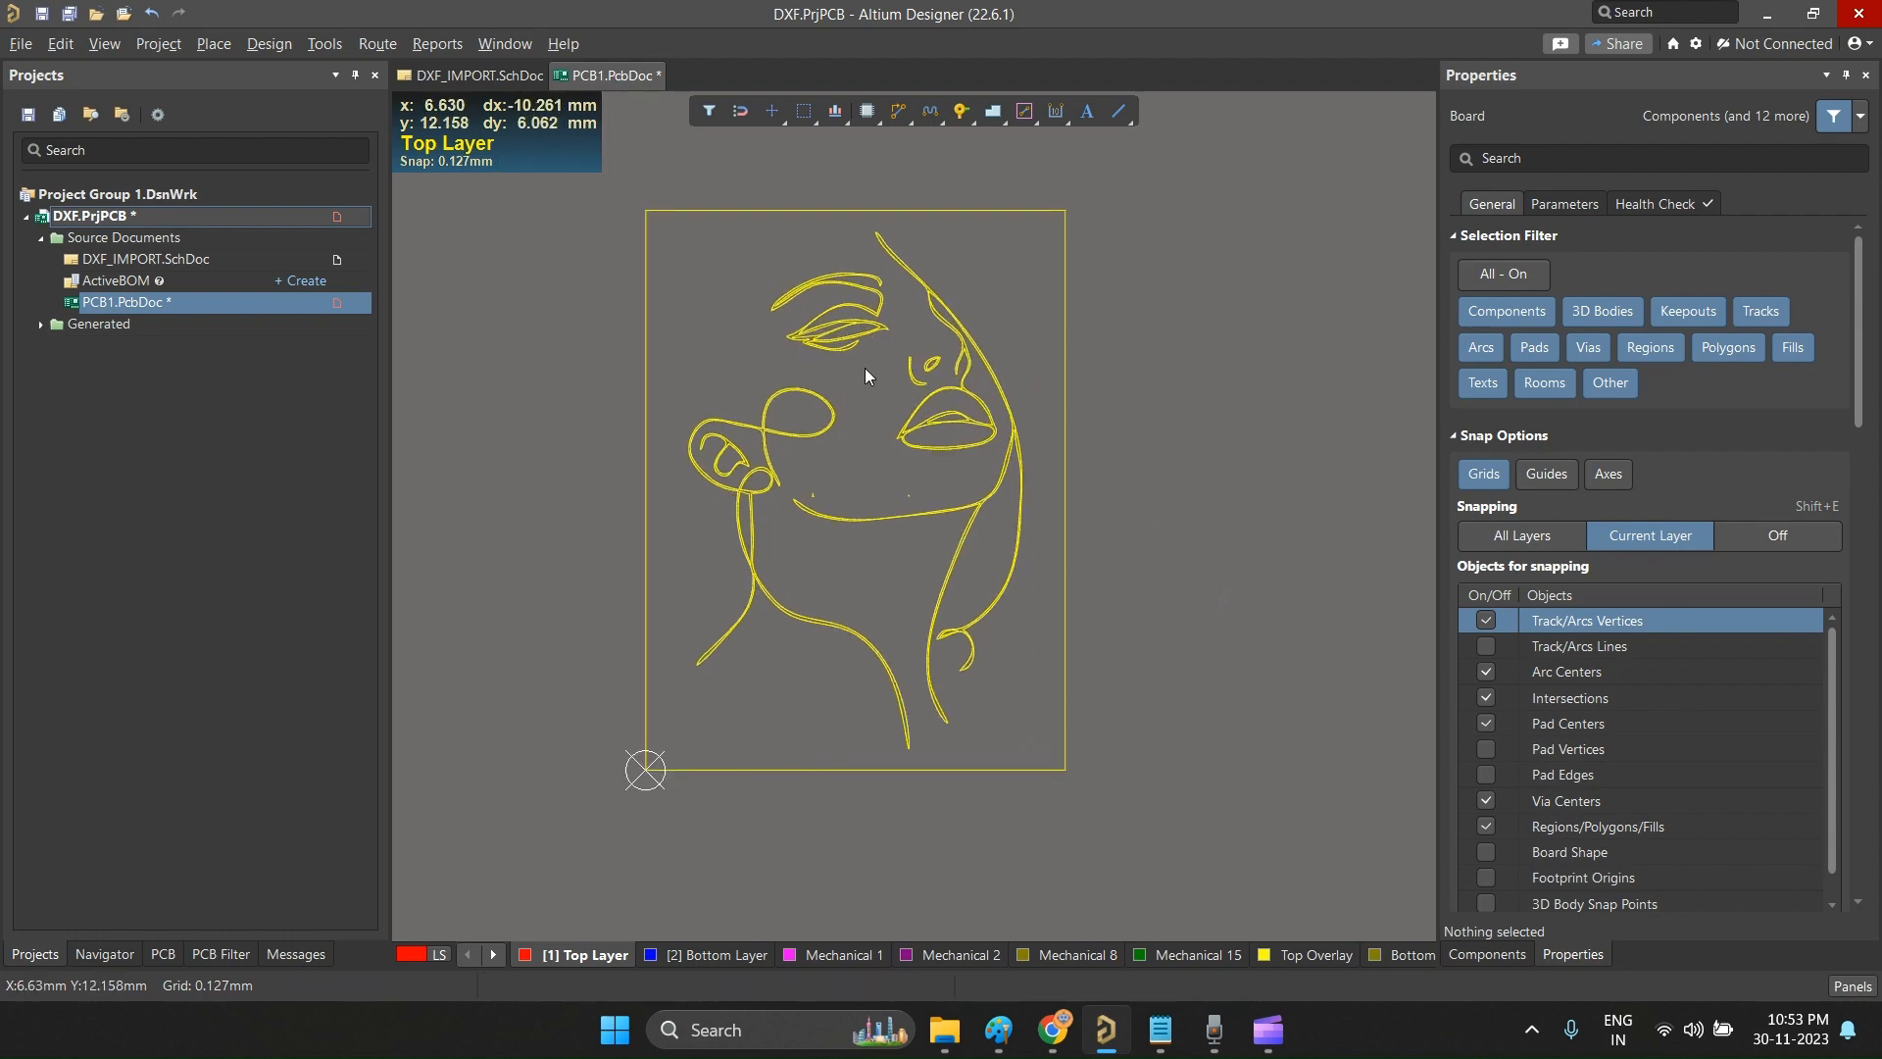
scroll(656, 359, "down", 6, "ctrl")
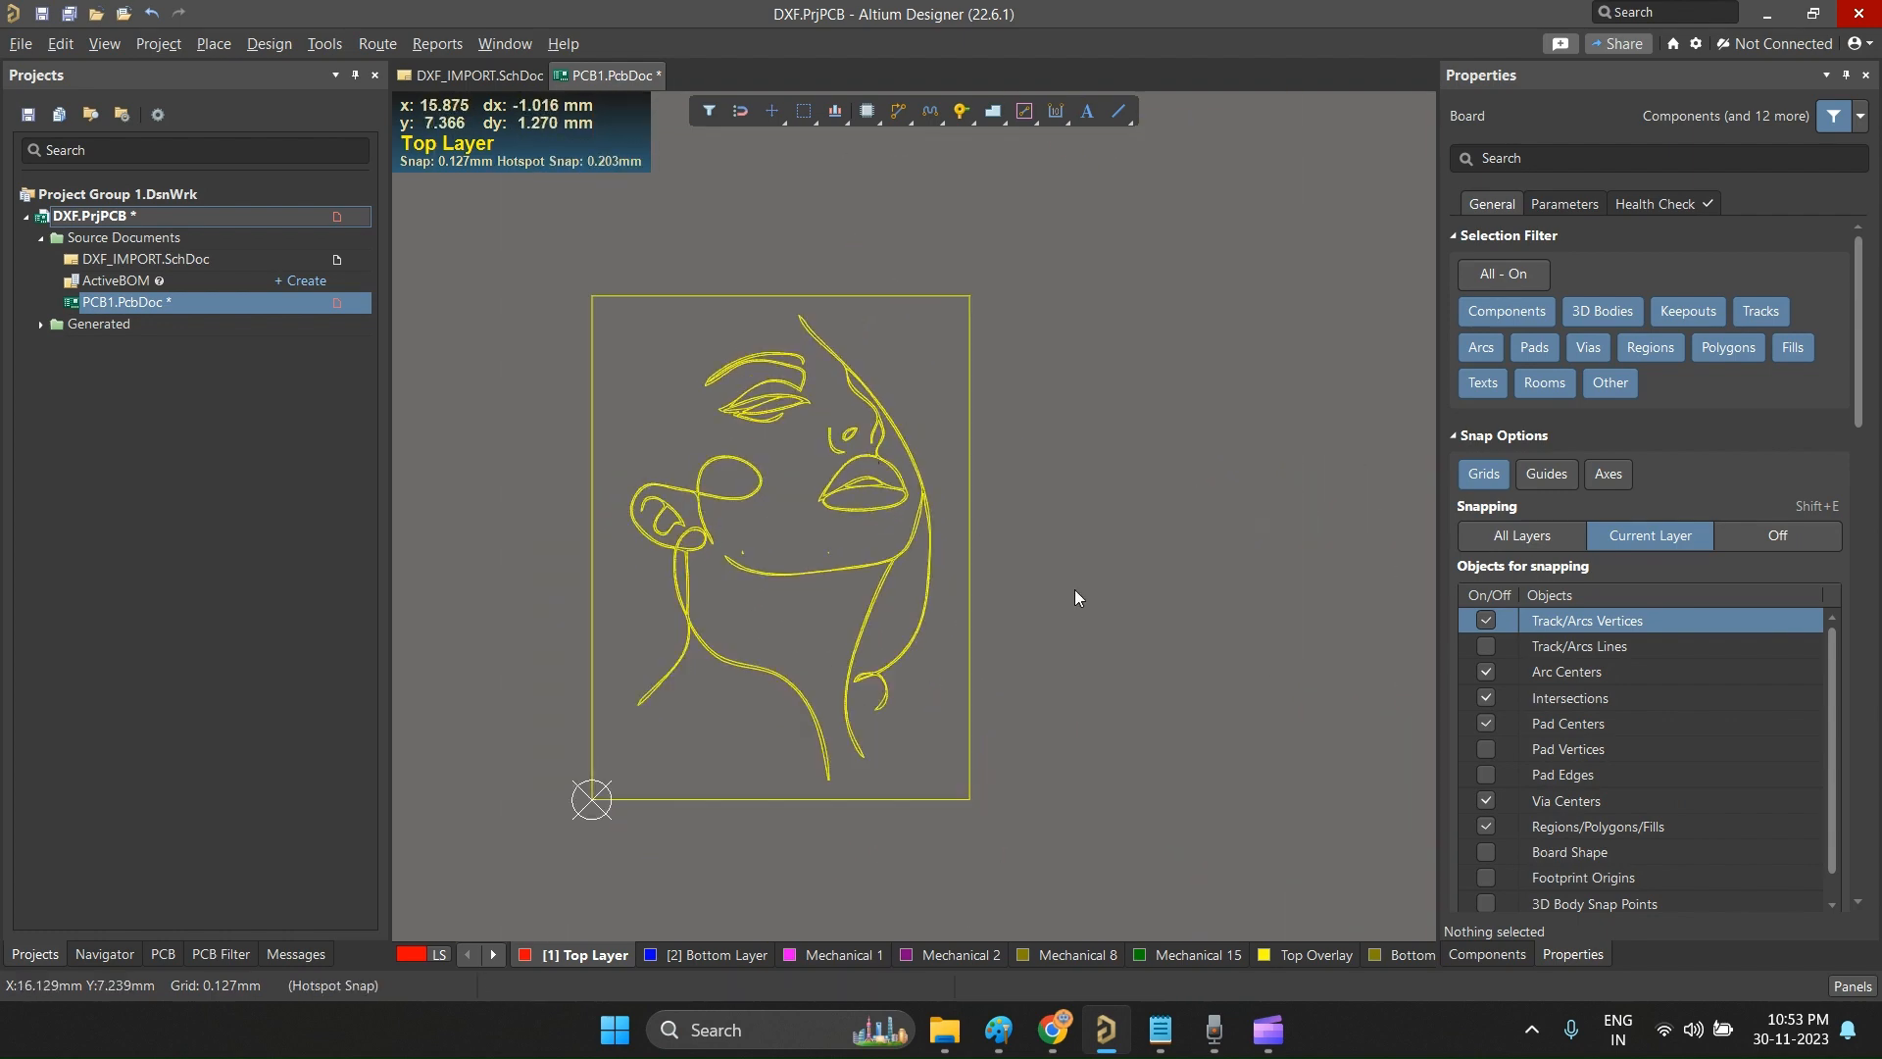
left_click_drag(604, 304, 949, 800)
left_click(949, 800)
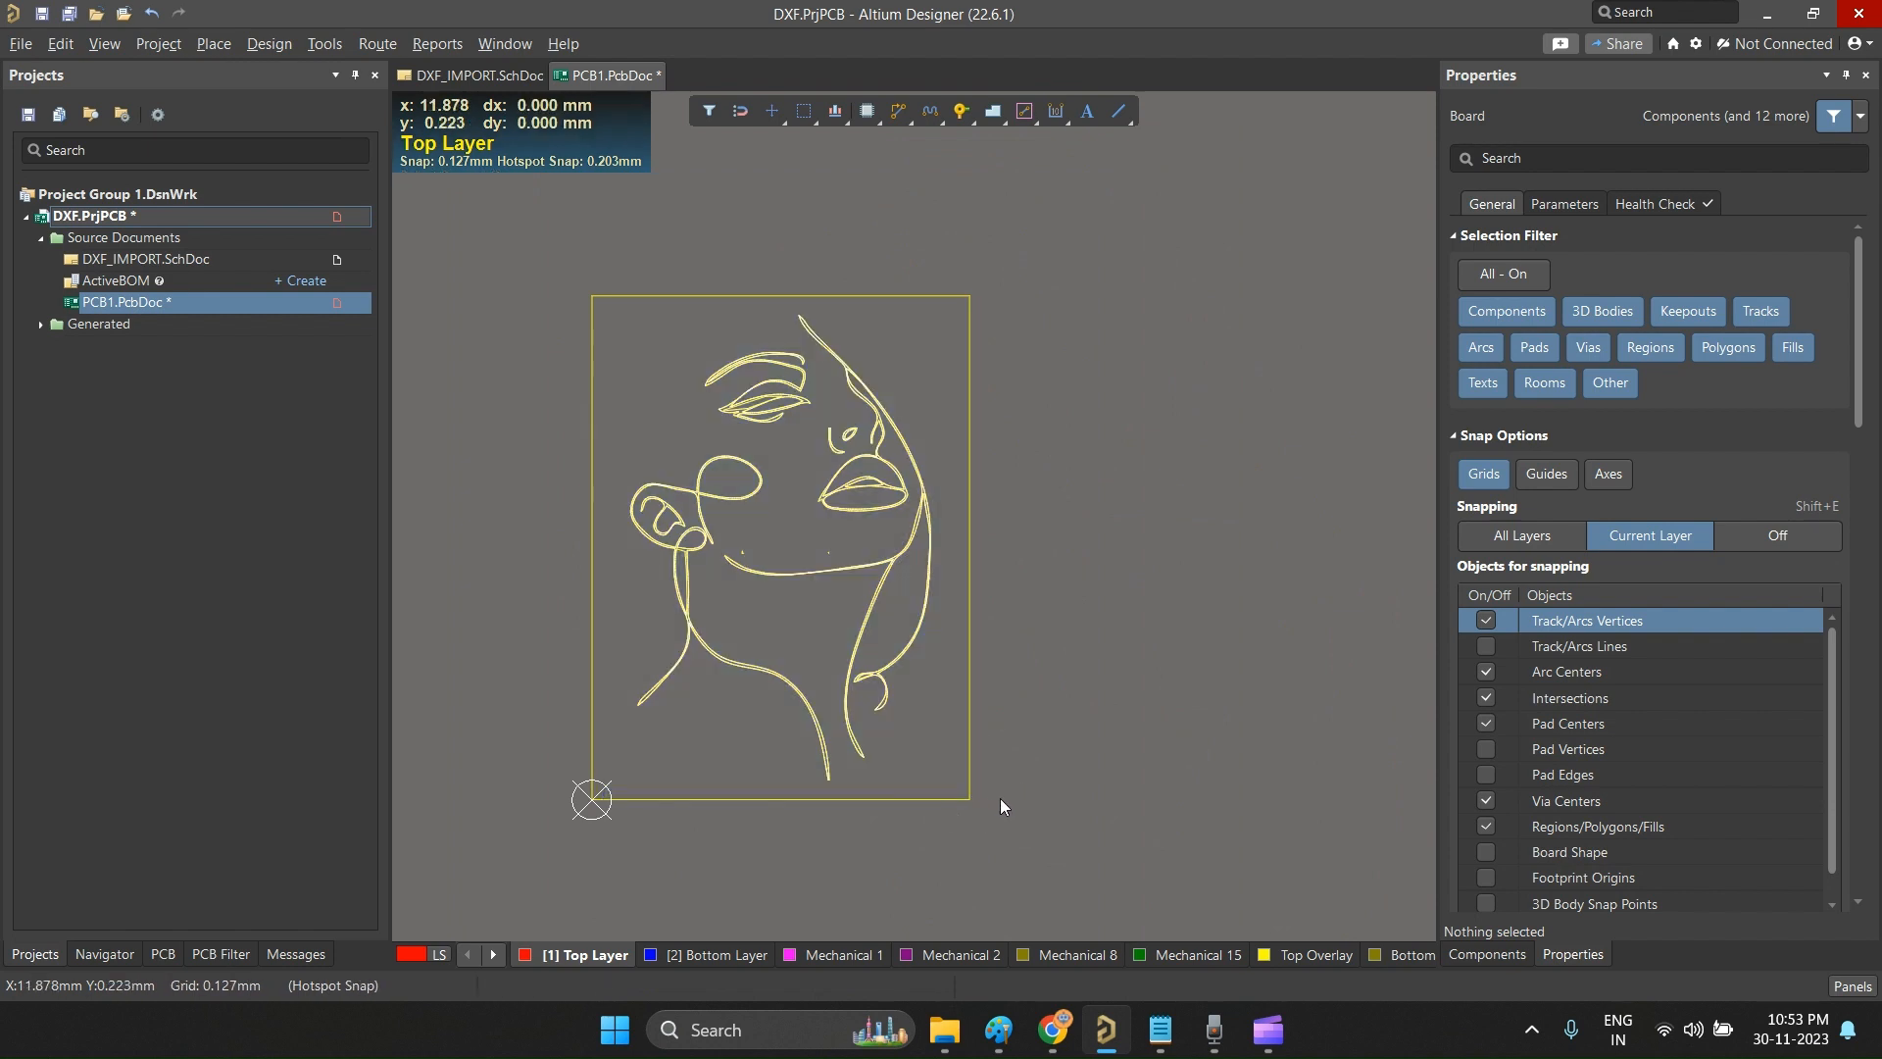
key("ctrl+c")
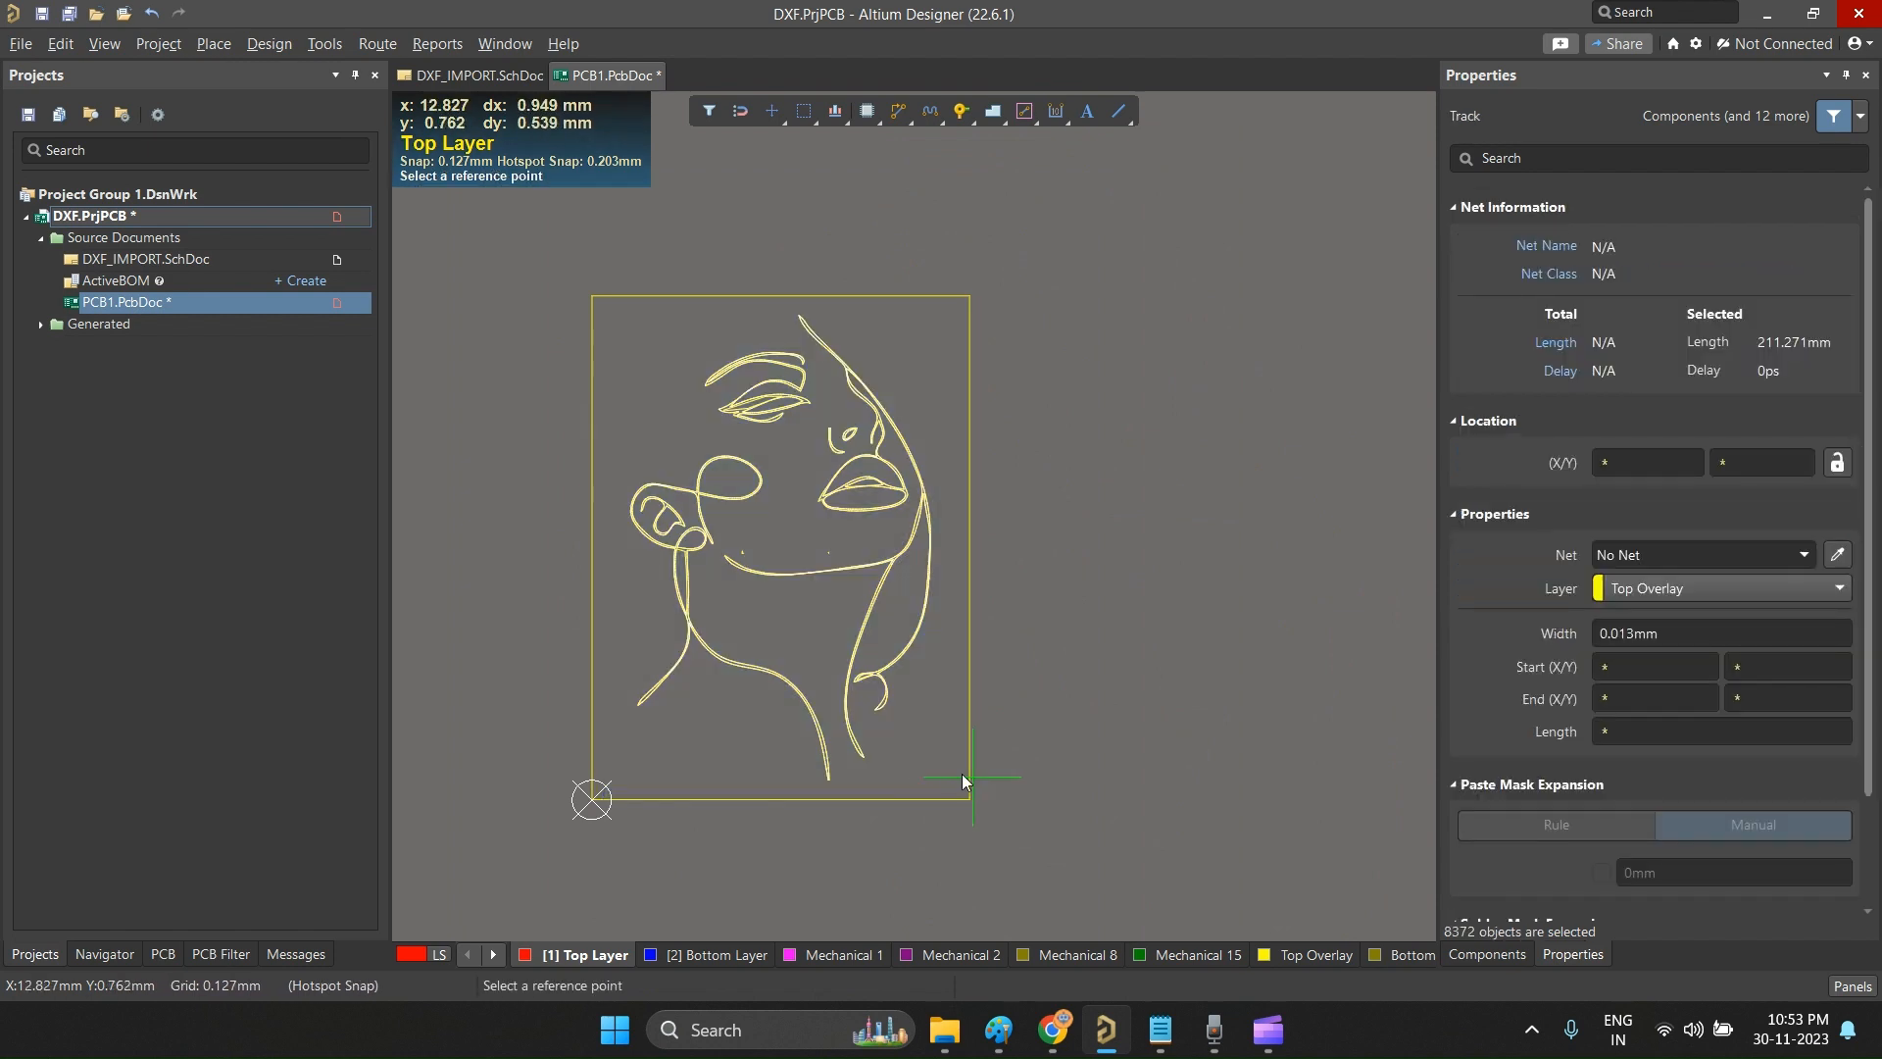
left_click(949, 742)
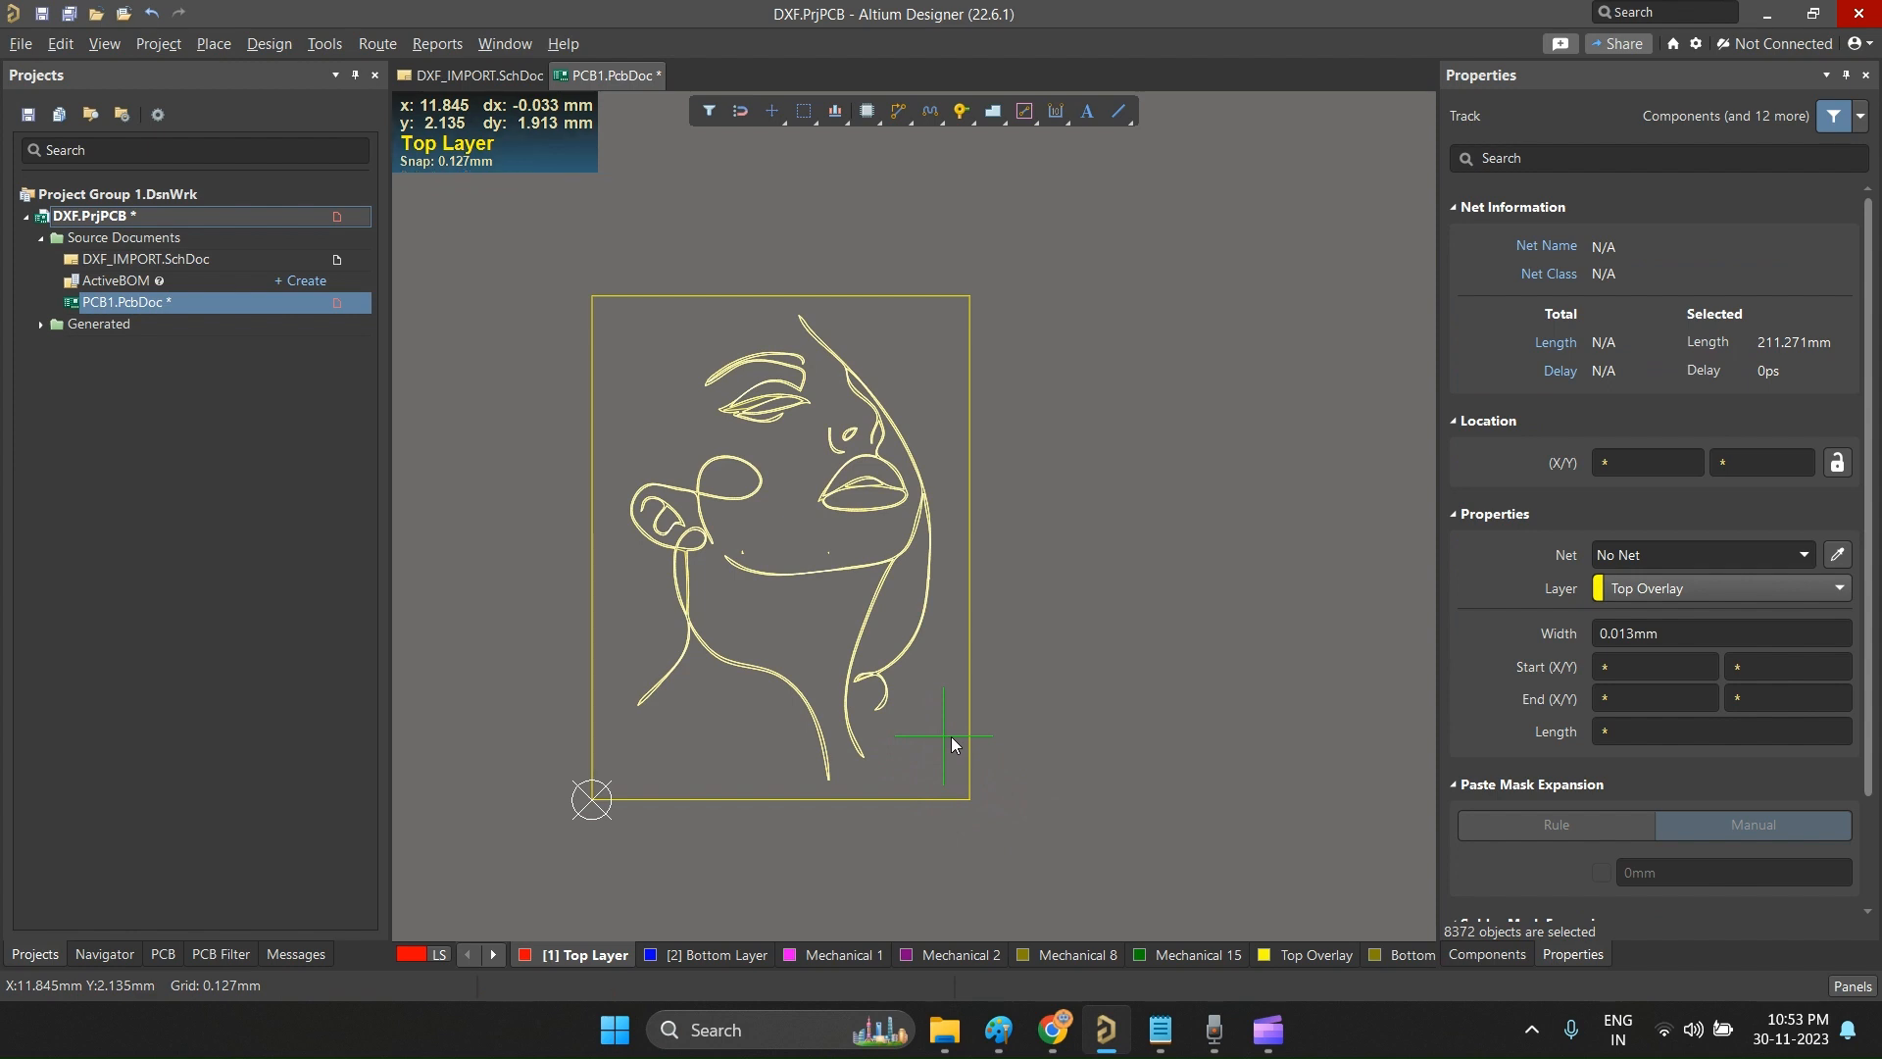
scroll(776, 737, "down", 4, "ctrl")
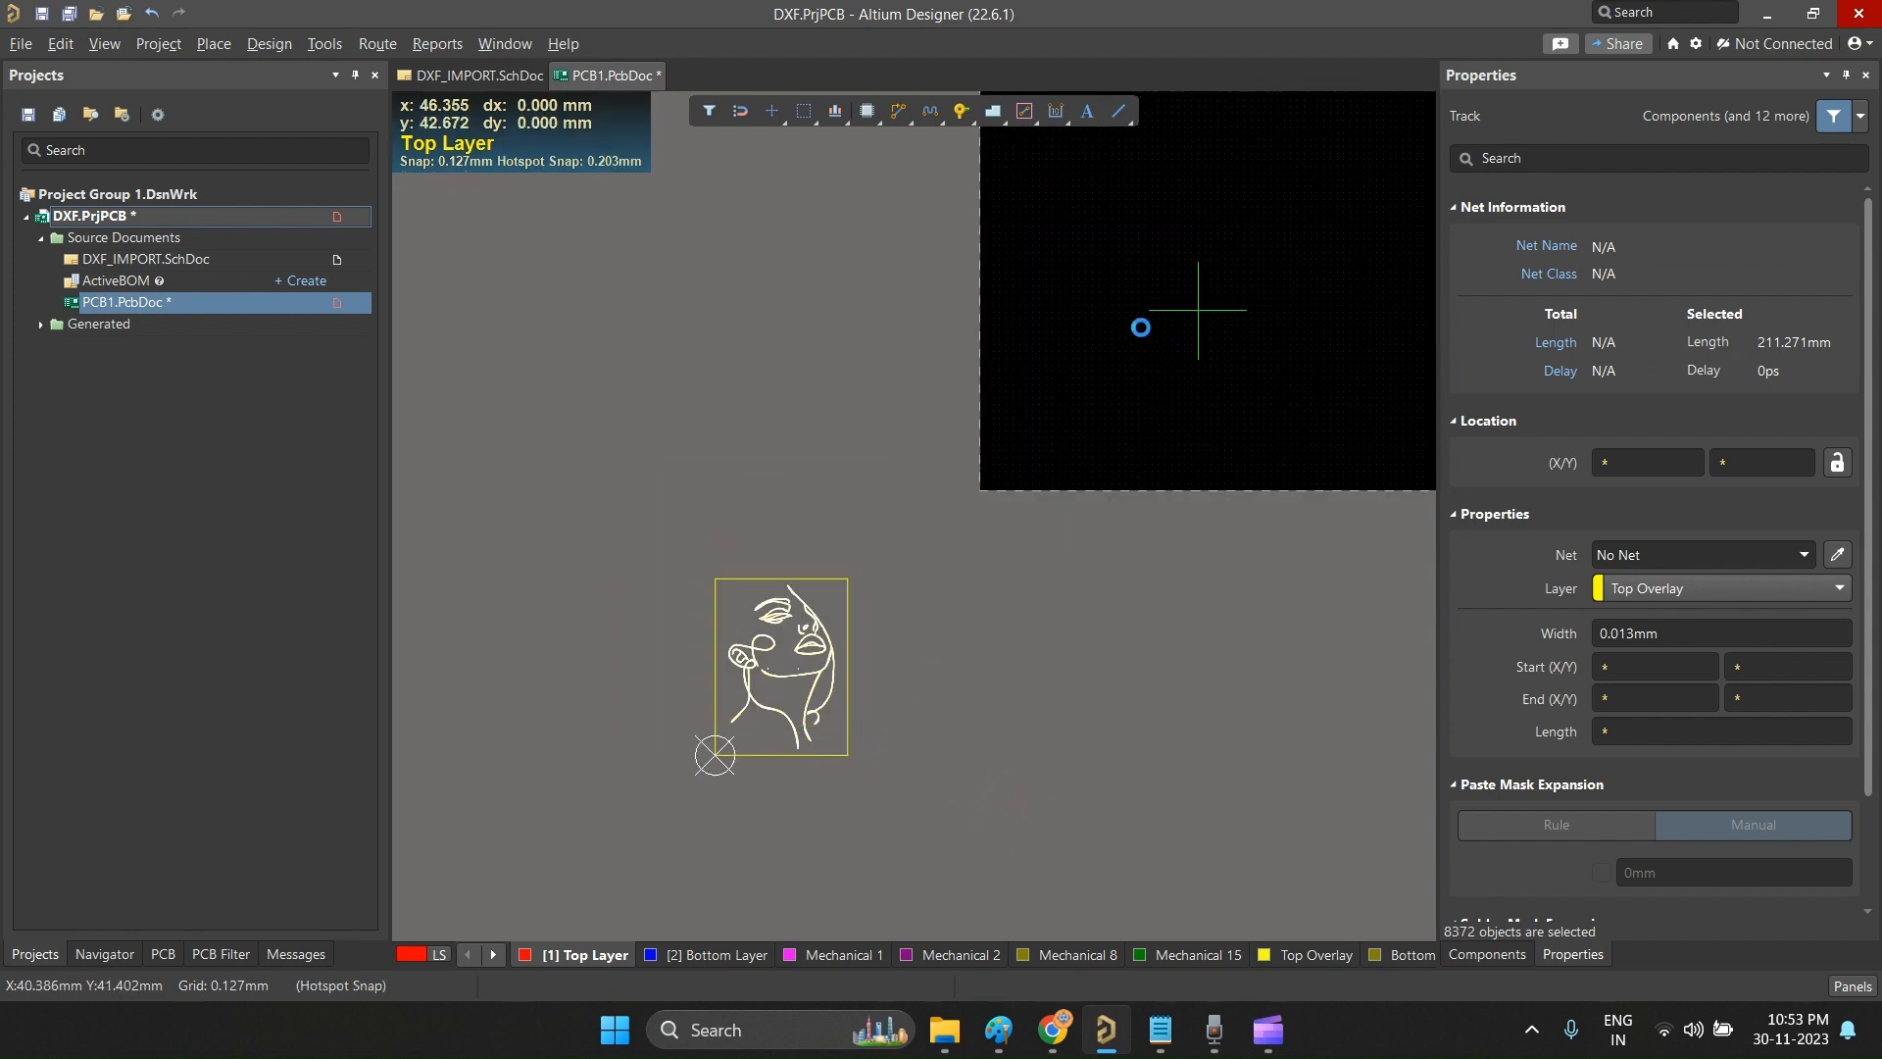
key("Delete")
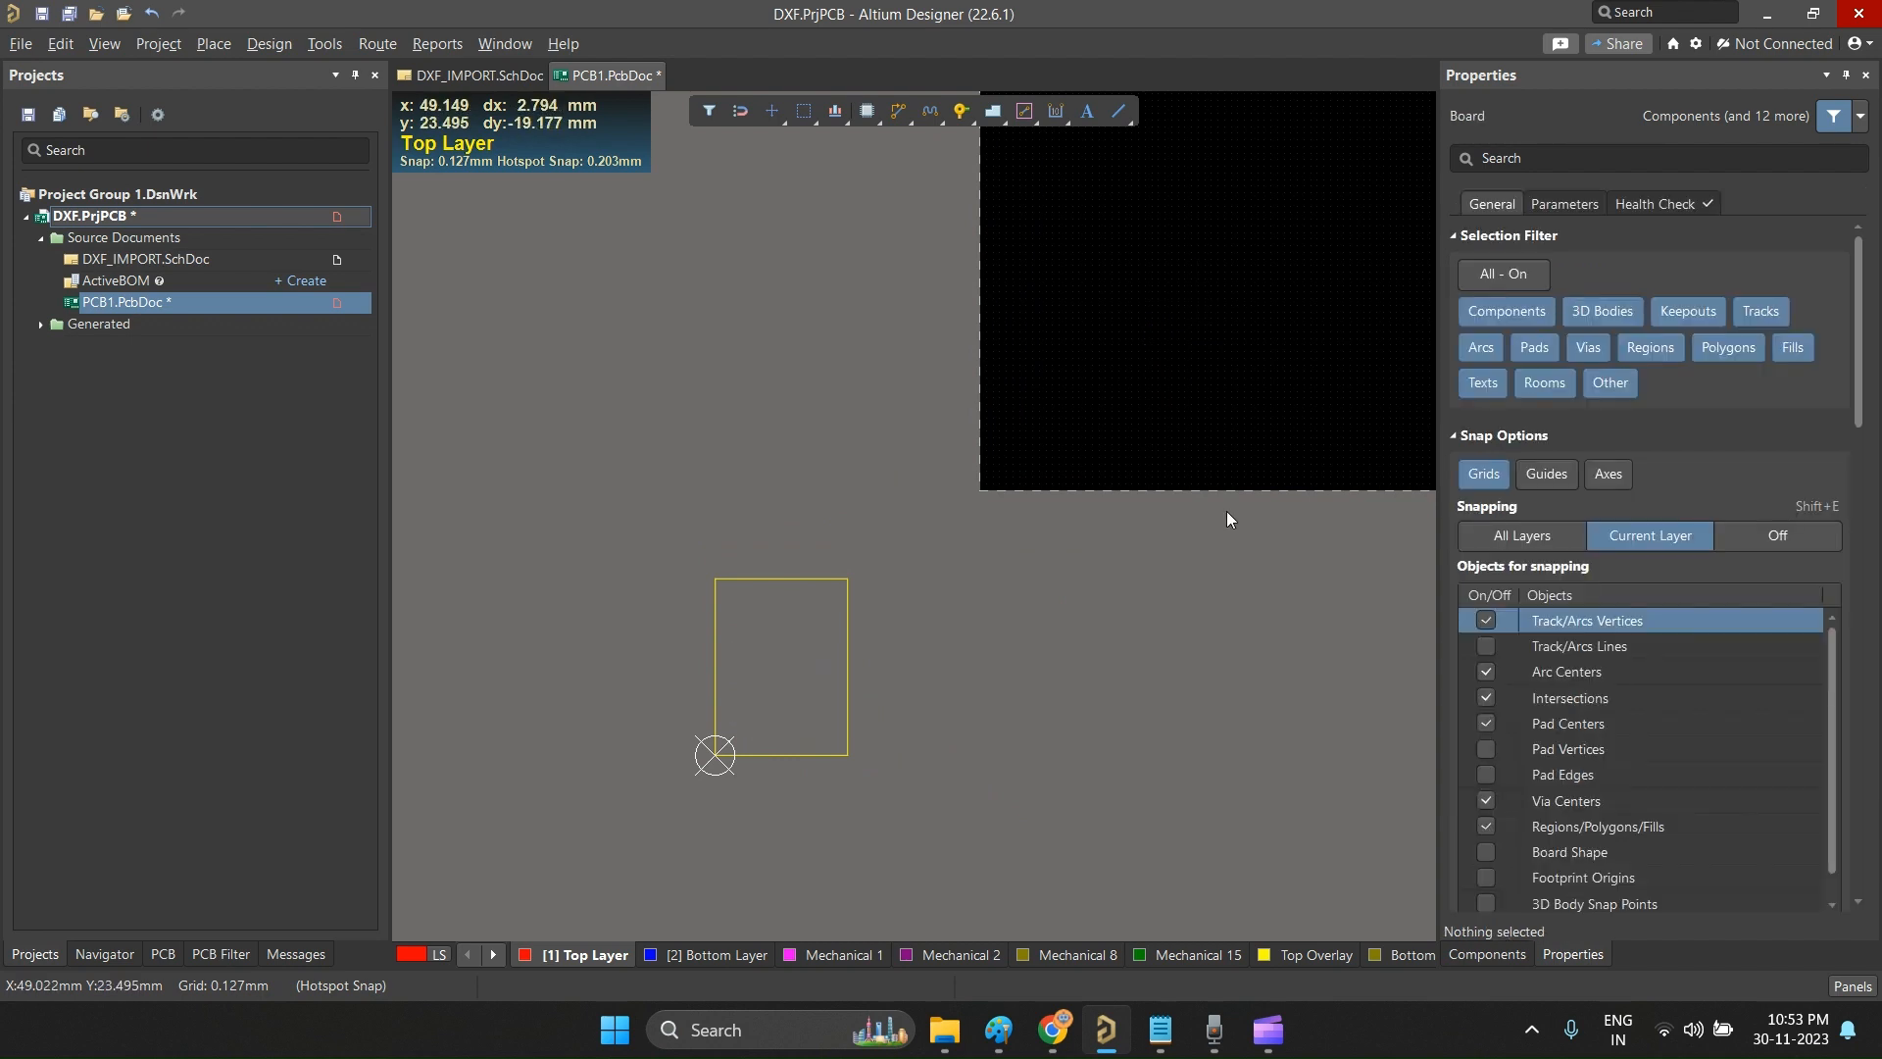
Step: Paste the copied face artwork onto the black board area, leaving the rectangular frame outside the board
scroll(1033, 529, "down", 2, "ctrl")
scroll(1032, 529, "down", 4, "ctrl")
scroll(1098, 461, "up", 4, "ctrl")
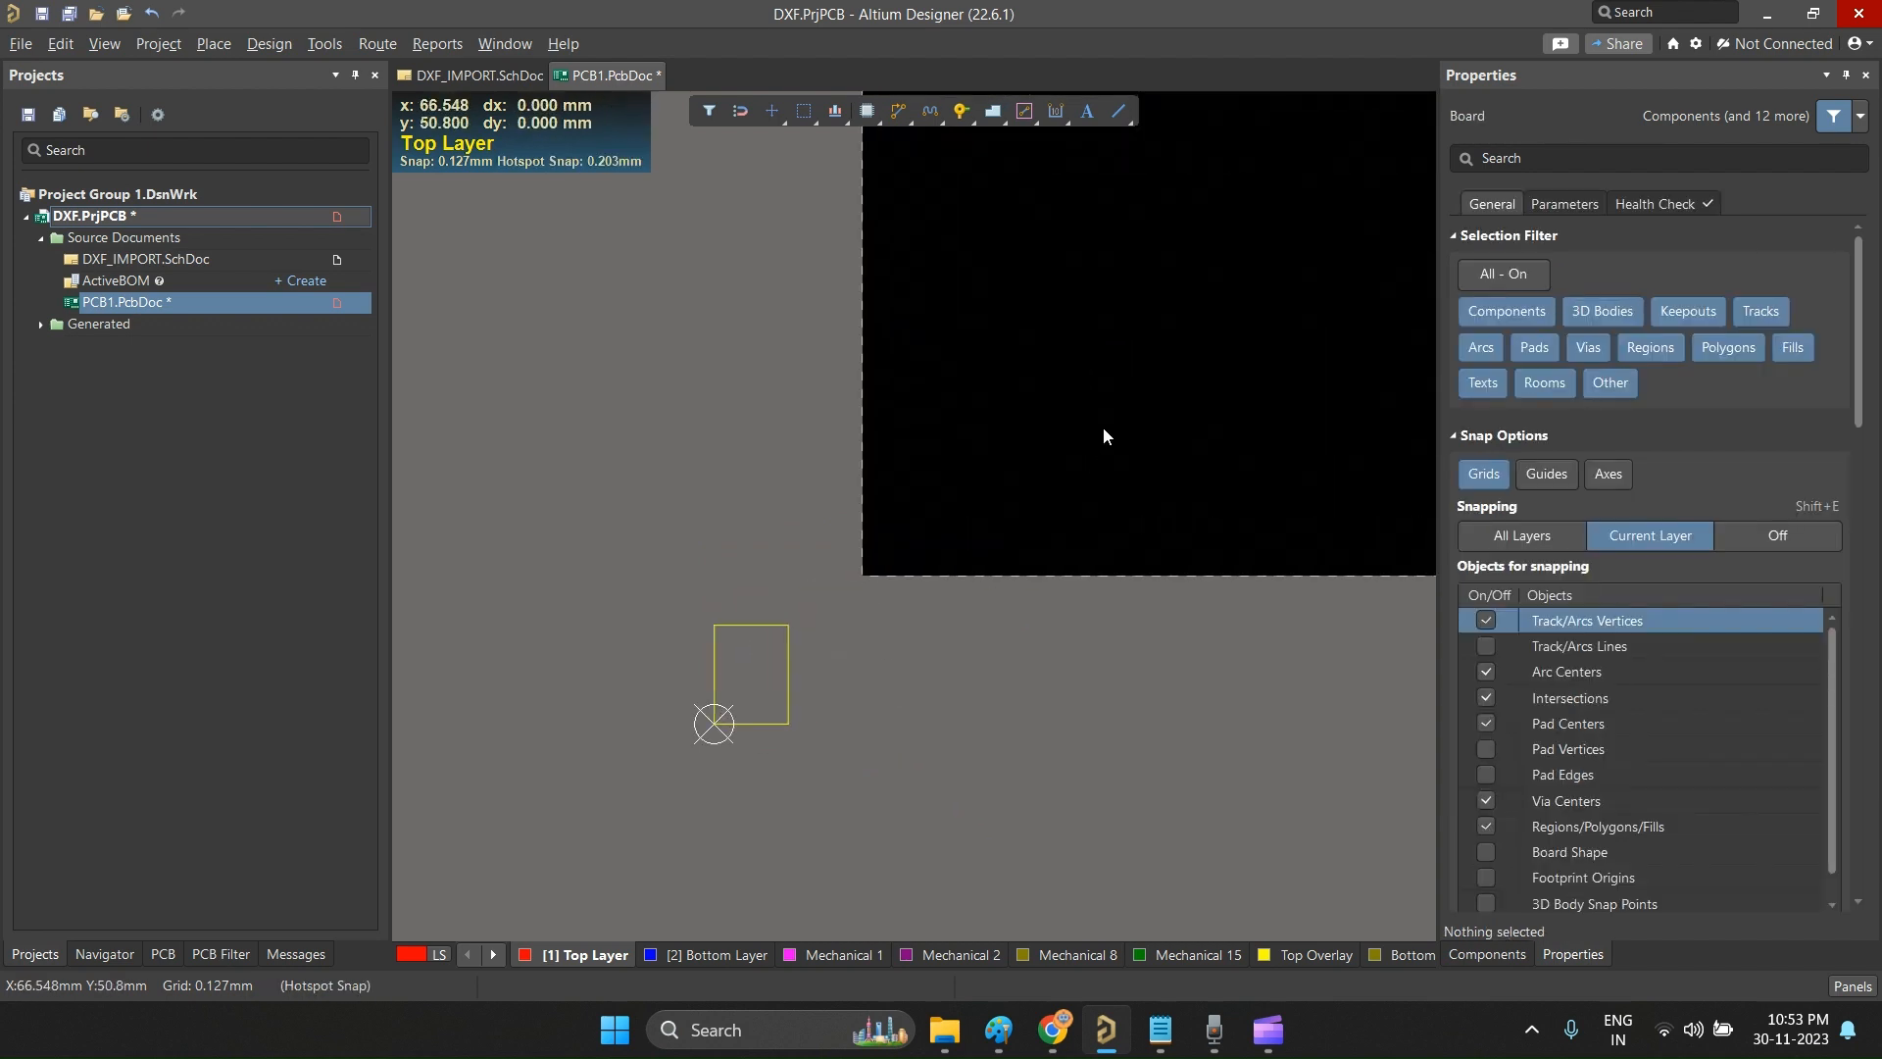
key("ctrl+v")
left_click(1250, 199)
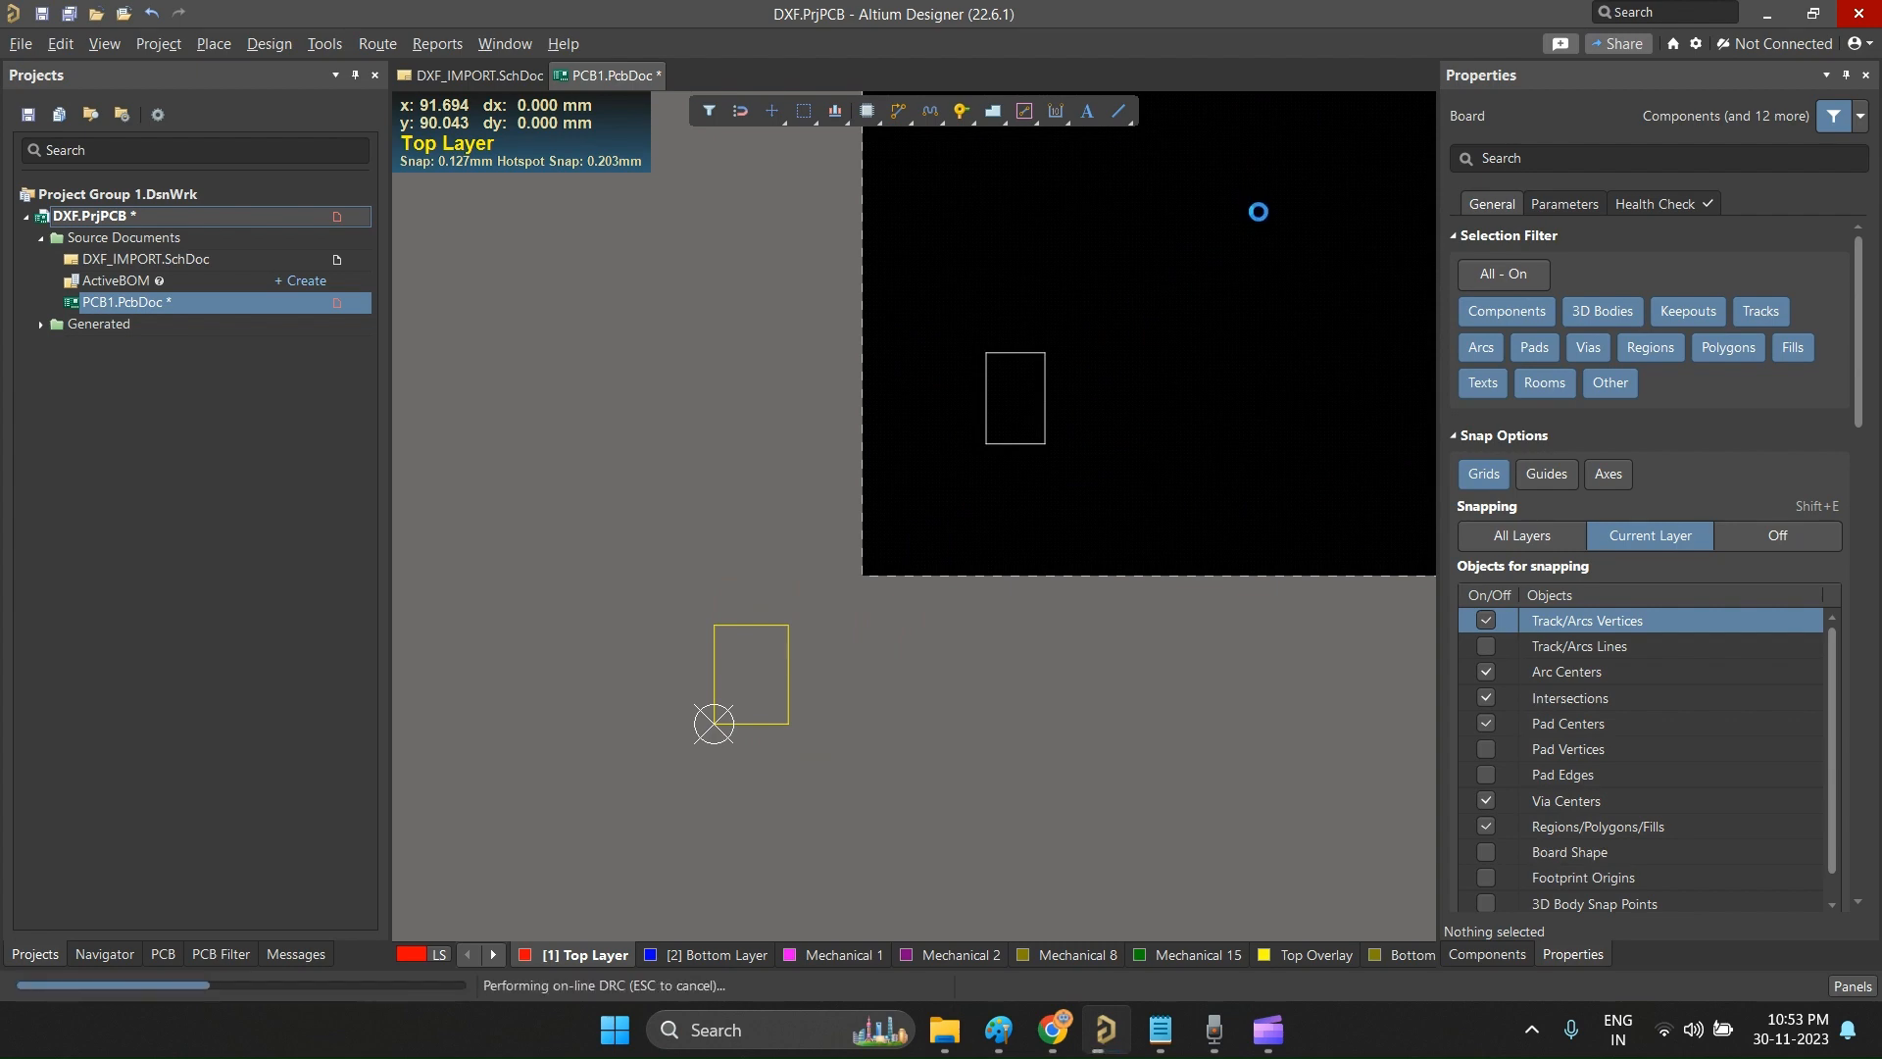
Step: Examine the pasted face artwork up close and its size and position relative to the whole board
scroll(1064, 374, "up", 4, "ctrl")
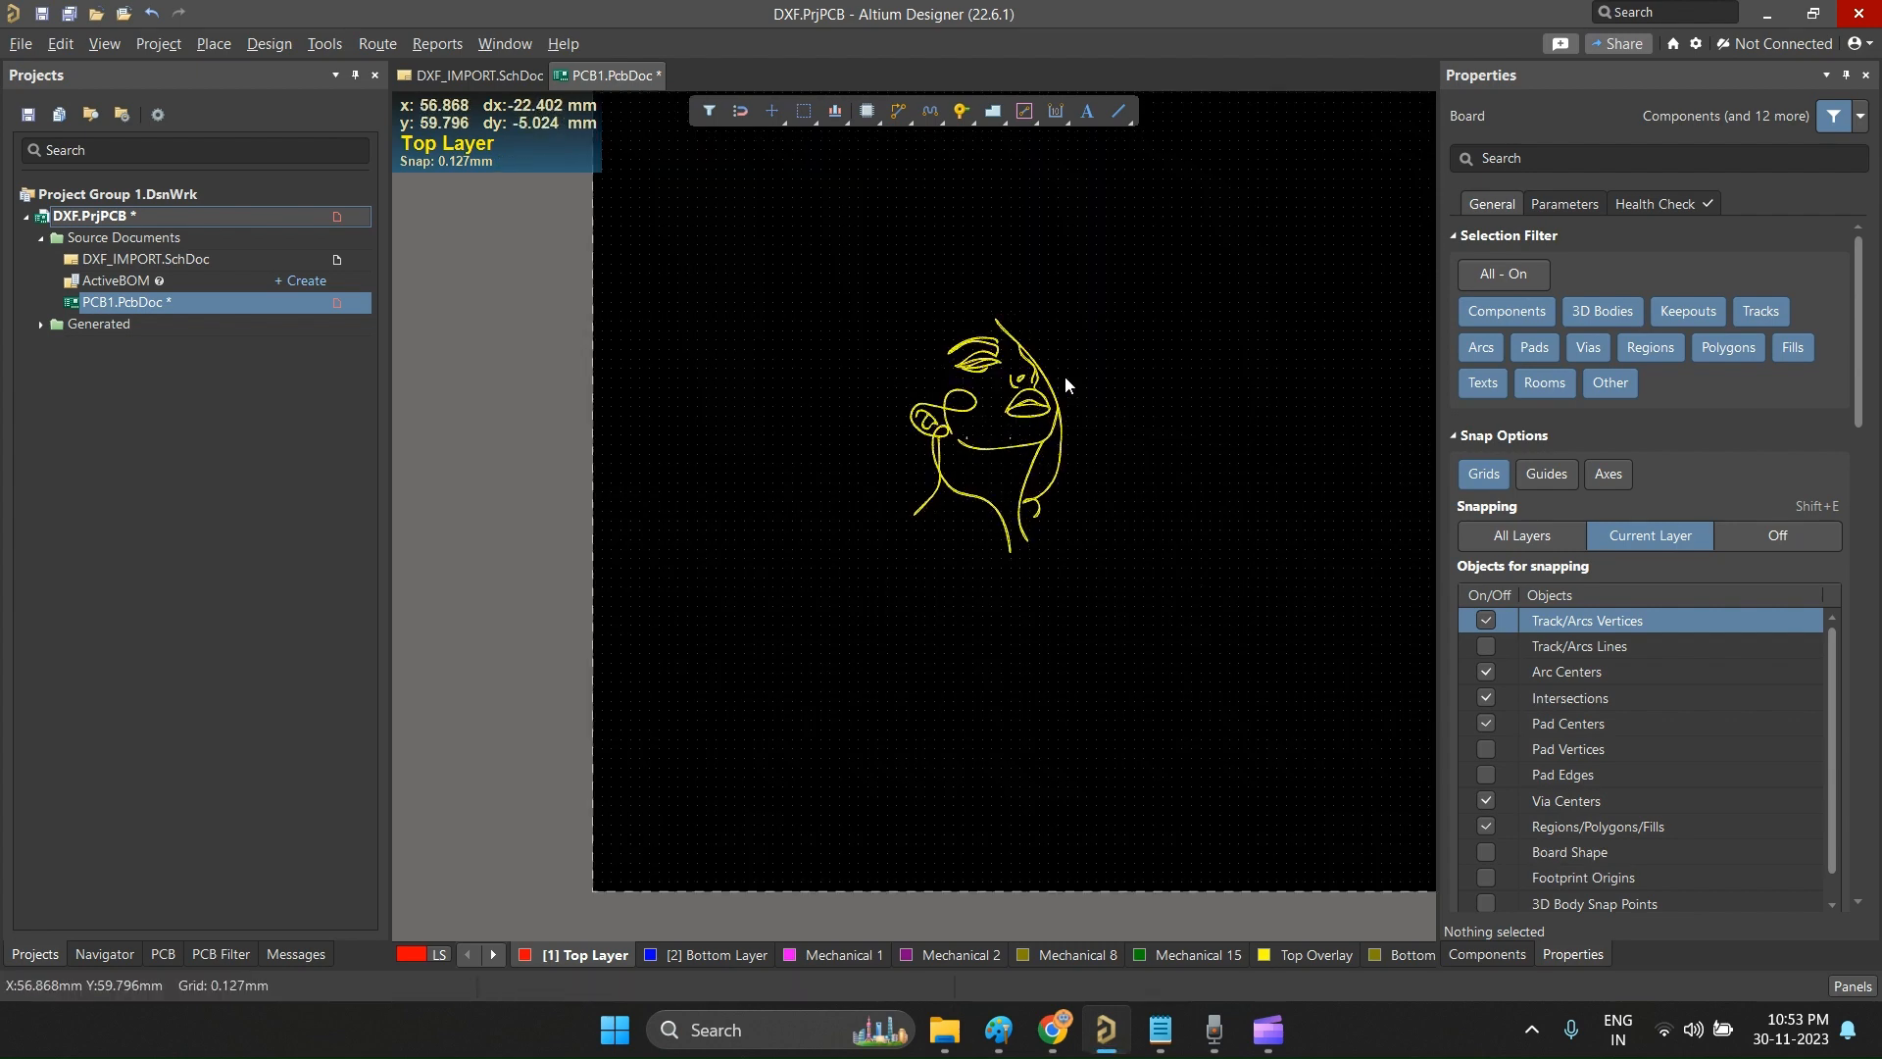
scroll(753, 564, "down", 5, "ctrl")
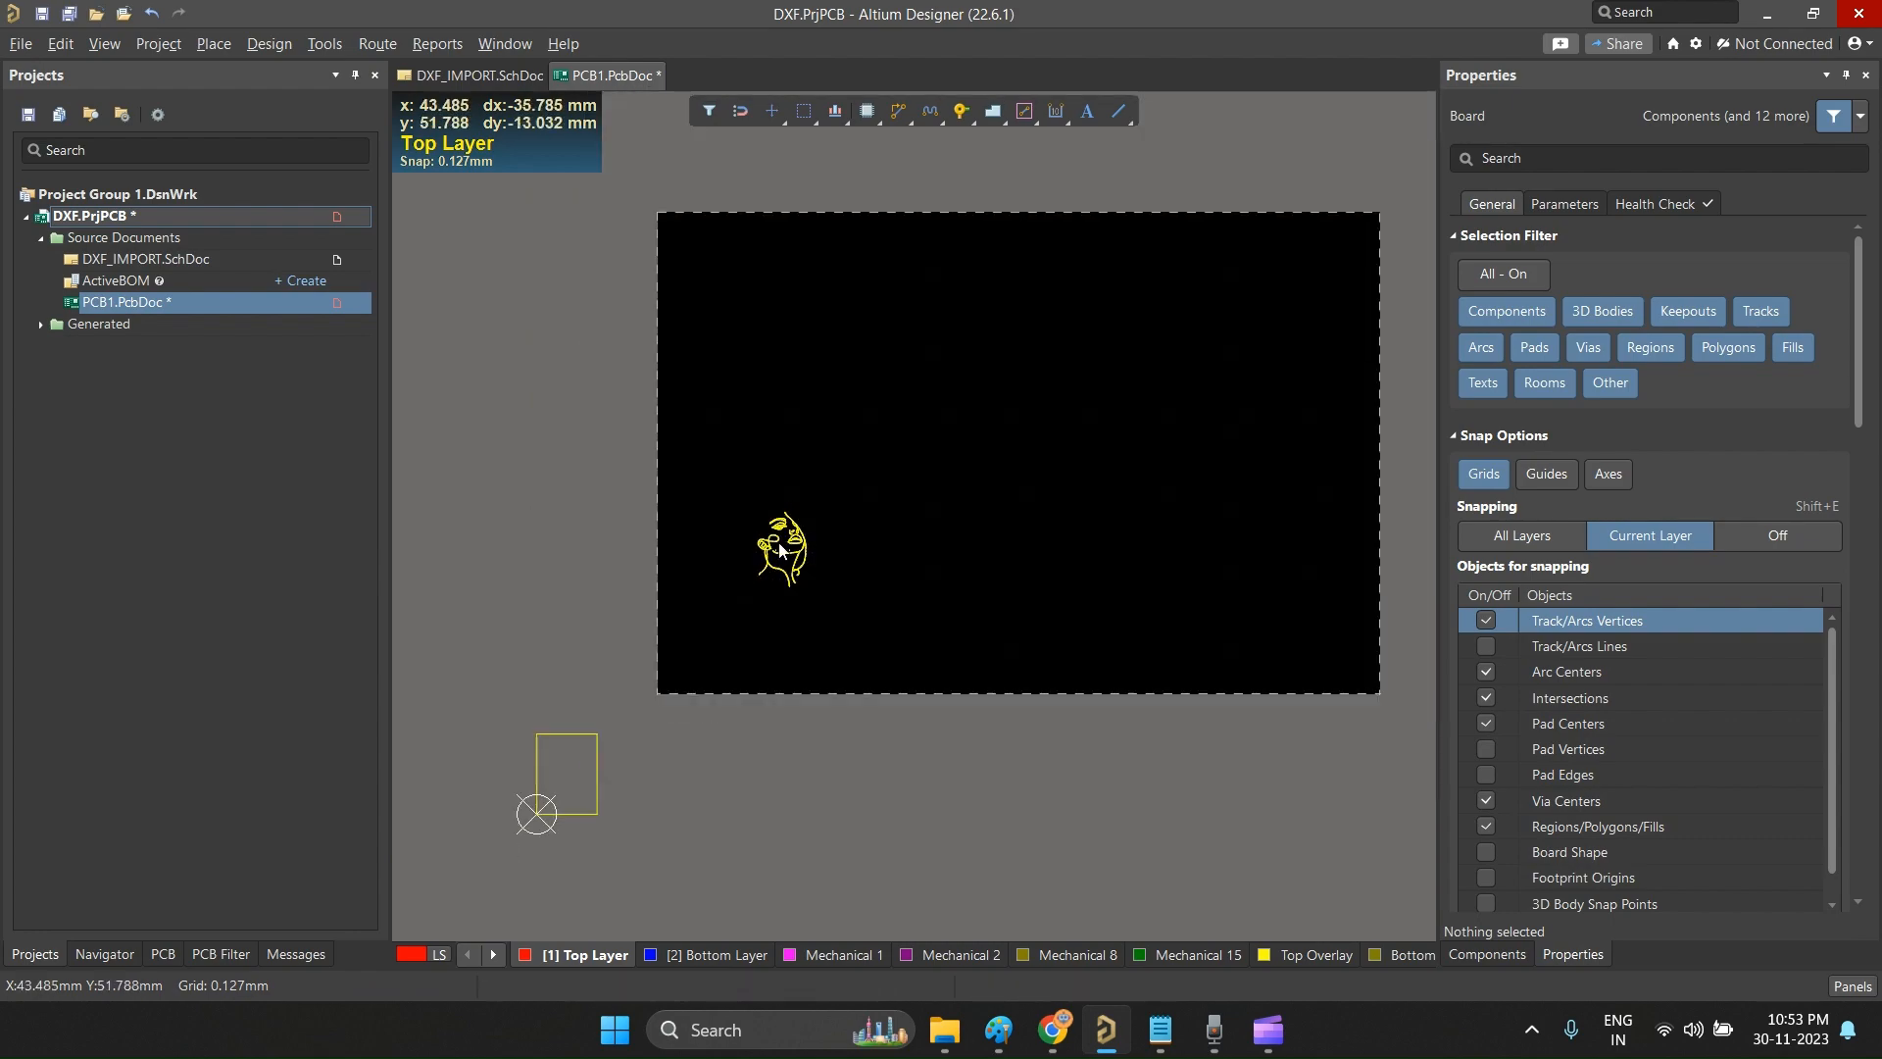
scroll(696, 655, "down", 3, "ctrl")
scroll(766, 597, "up", 2, "ctrl")
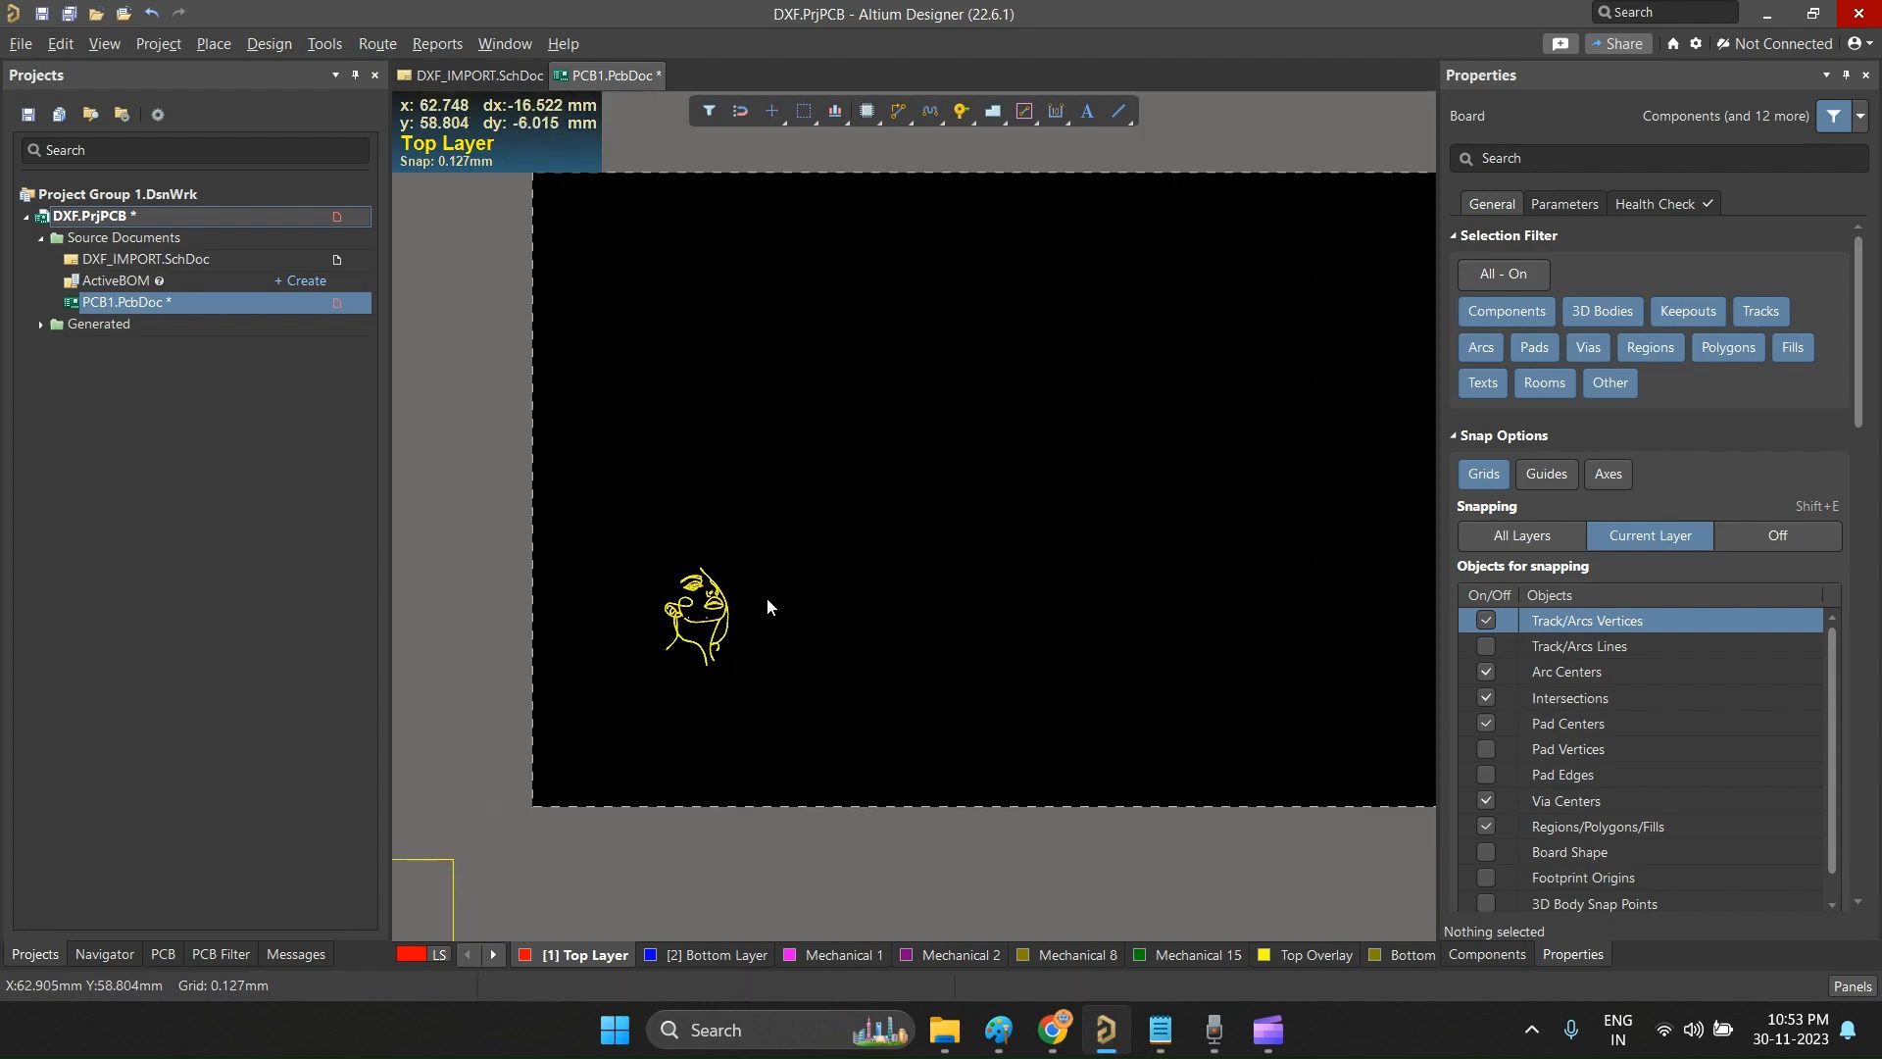
scroll(698, 637, "up", 5, "ctrl")
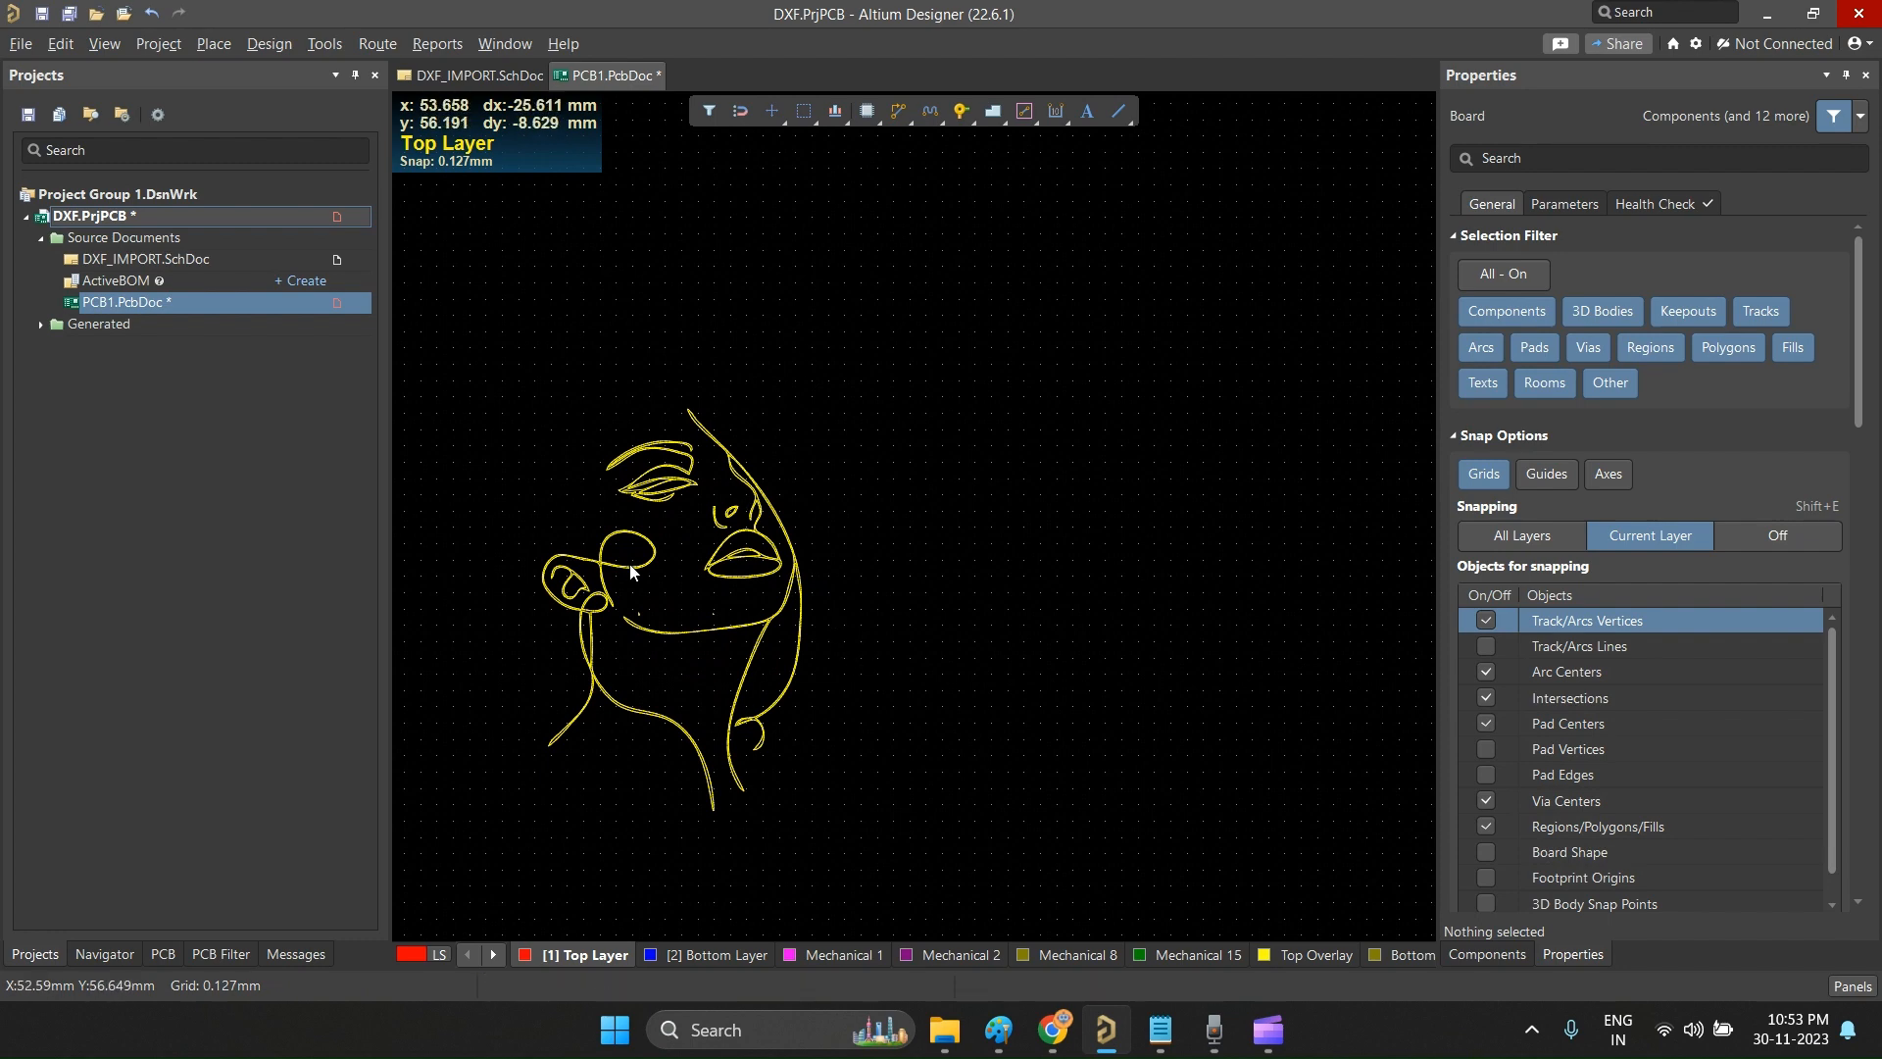
scroll(549, 586, "down", 4, "ctrl")
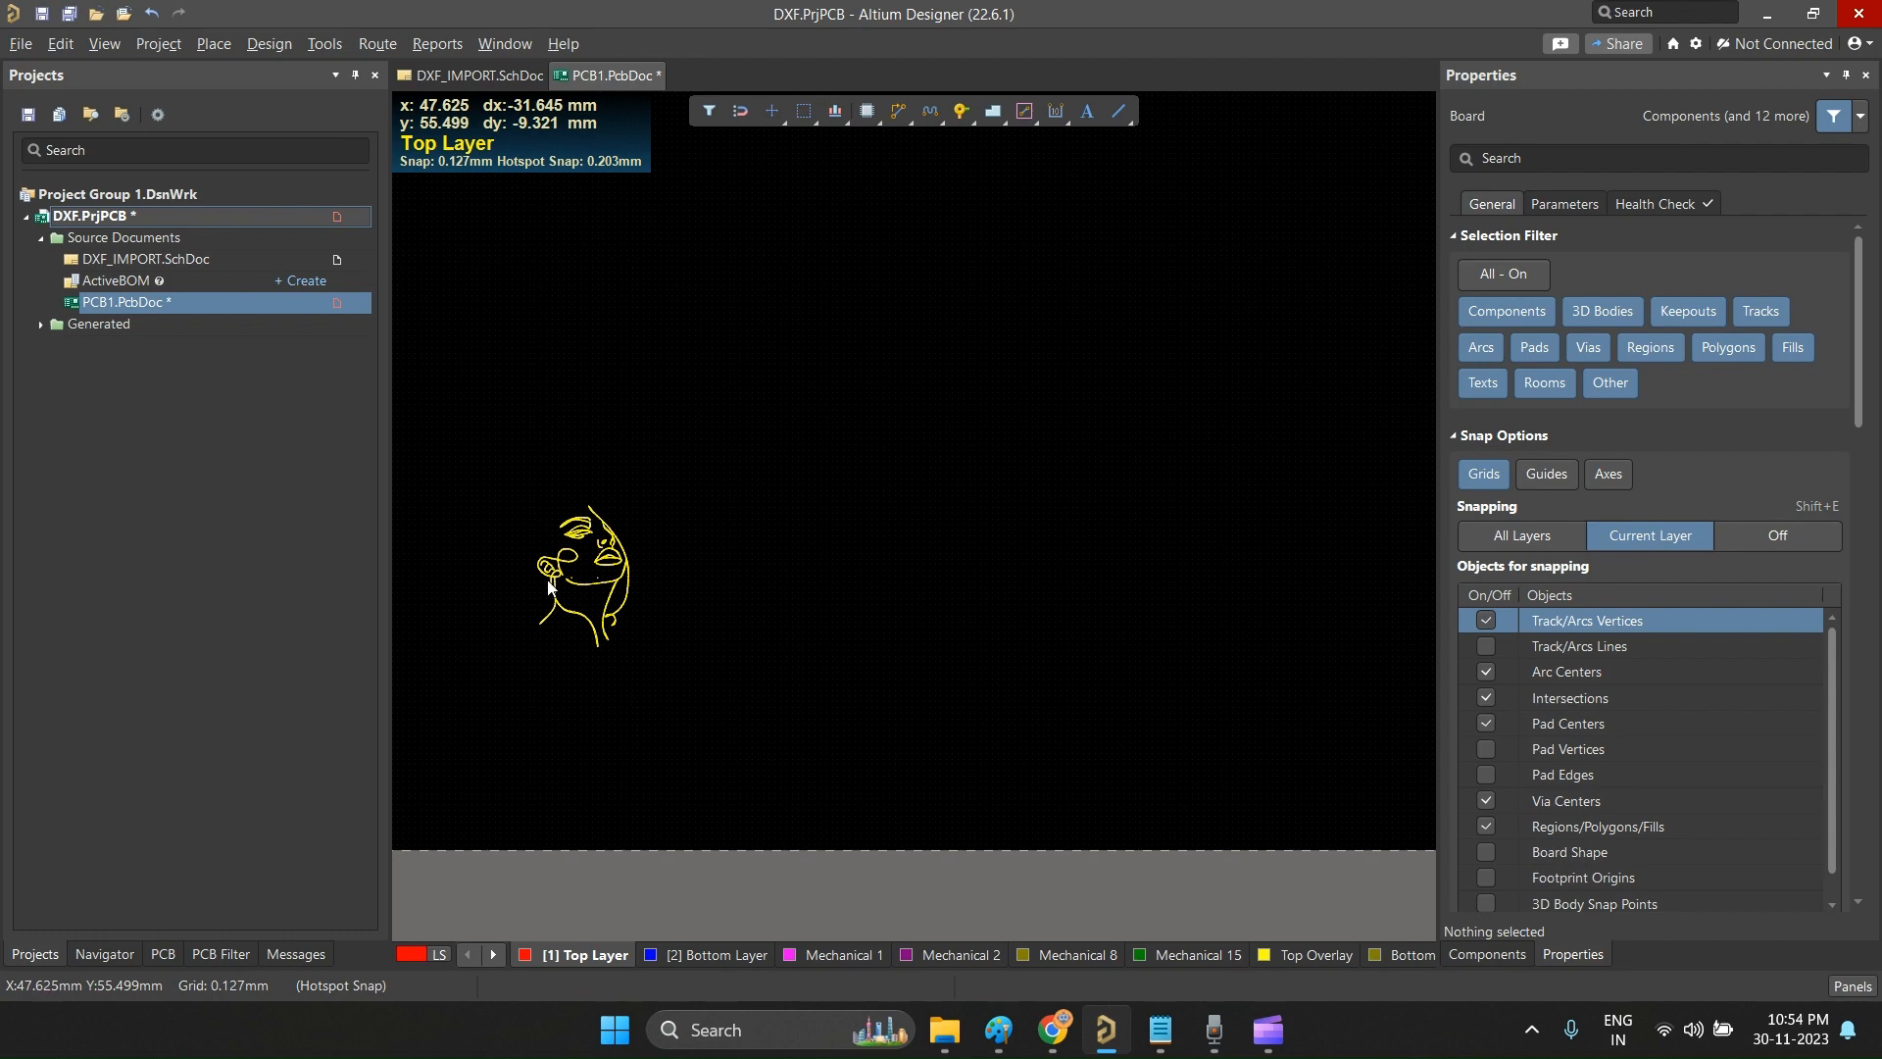
scroll(632, 692, "up", 7, "ctrl")
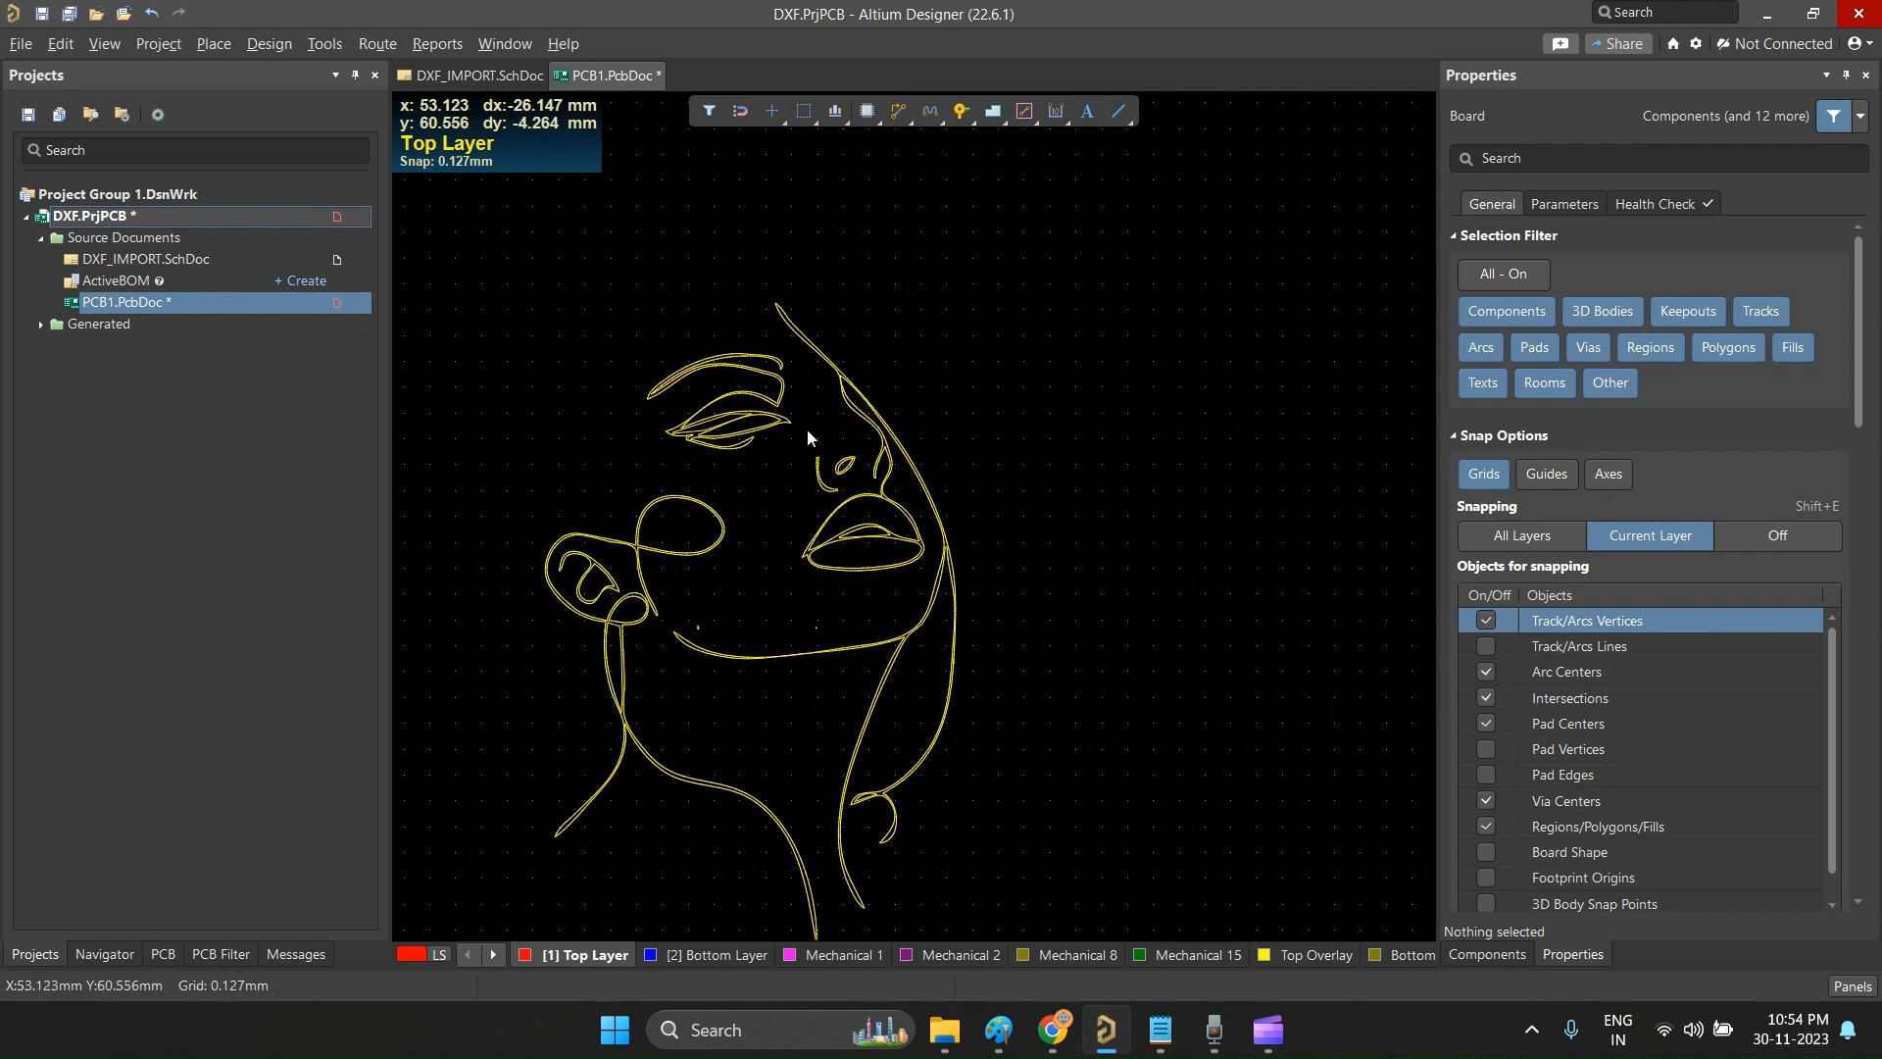
Step: Switch to Chrome and search Google for "pcb image art" in a new tab
left_click(1065, 1035)
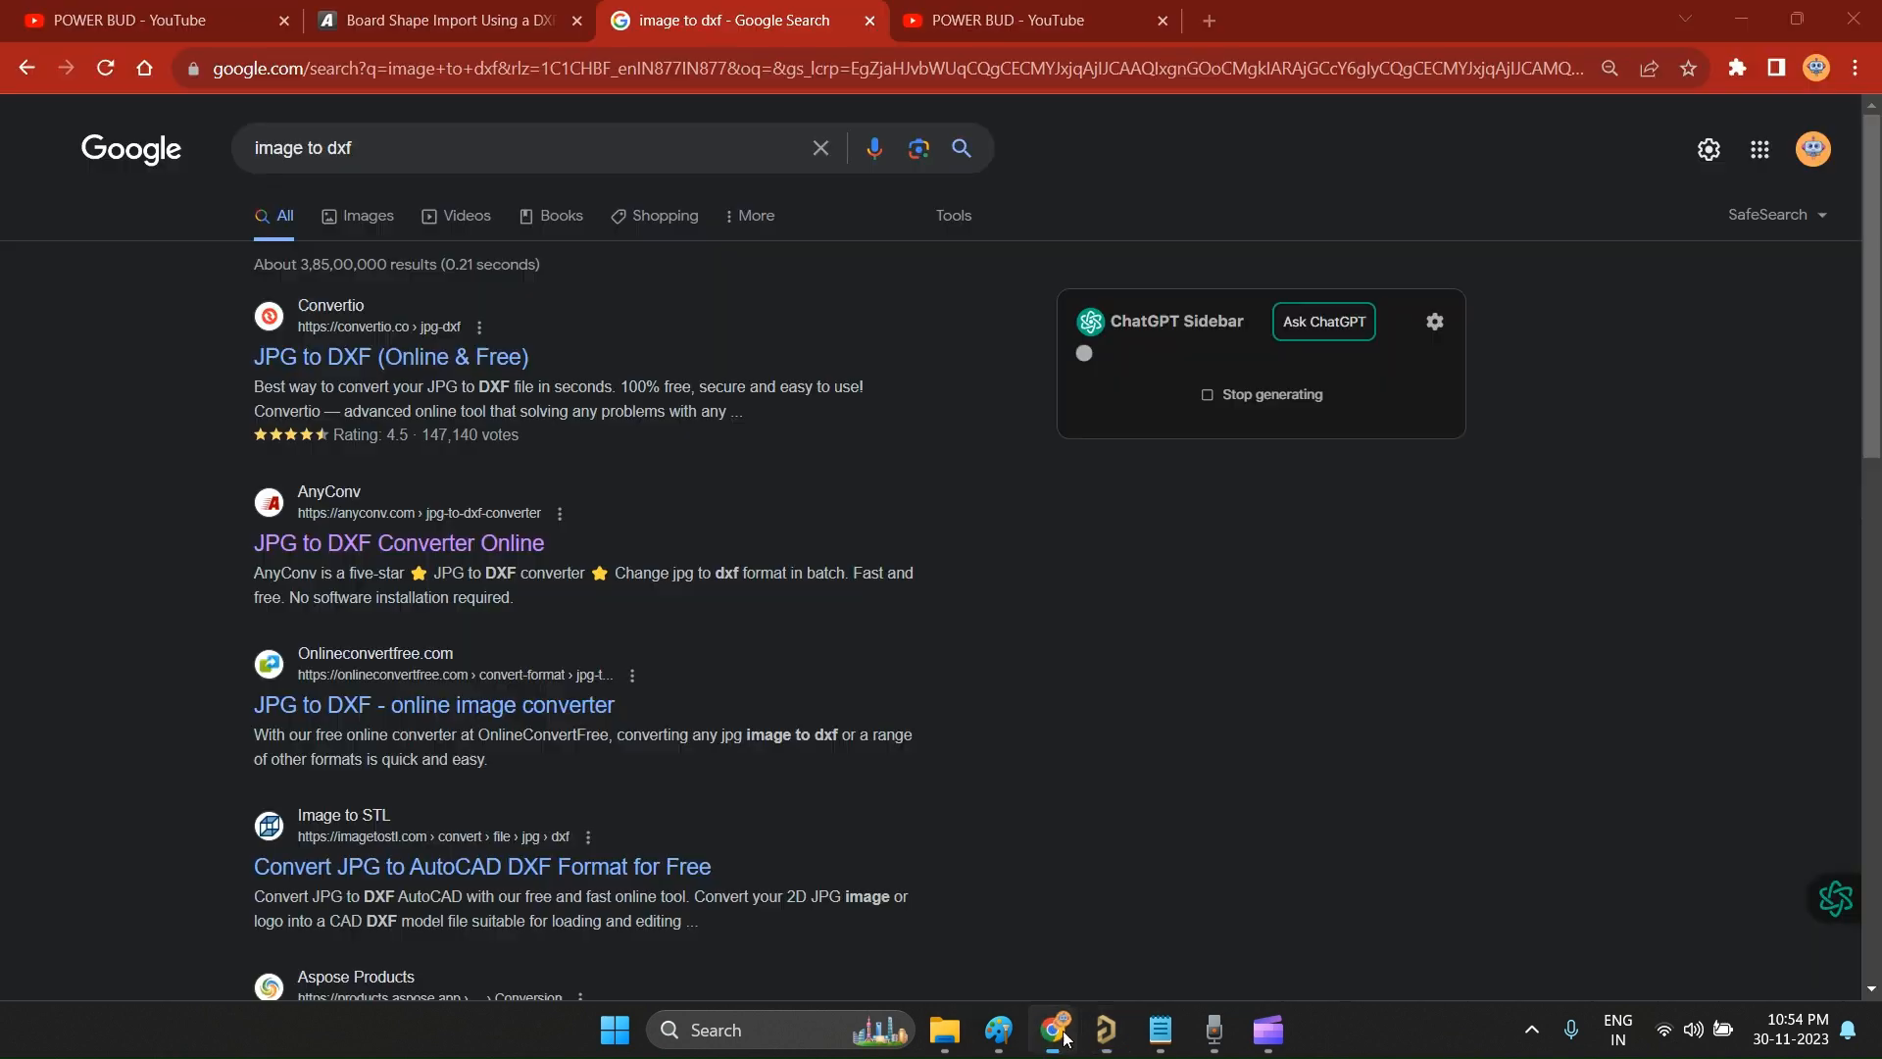
left_click(1209, 20)
type("p")
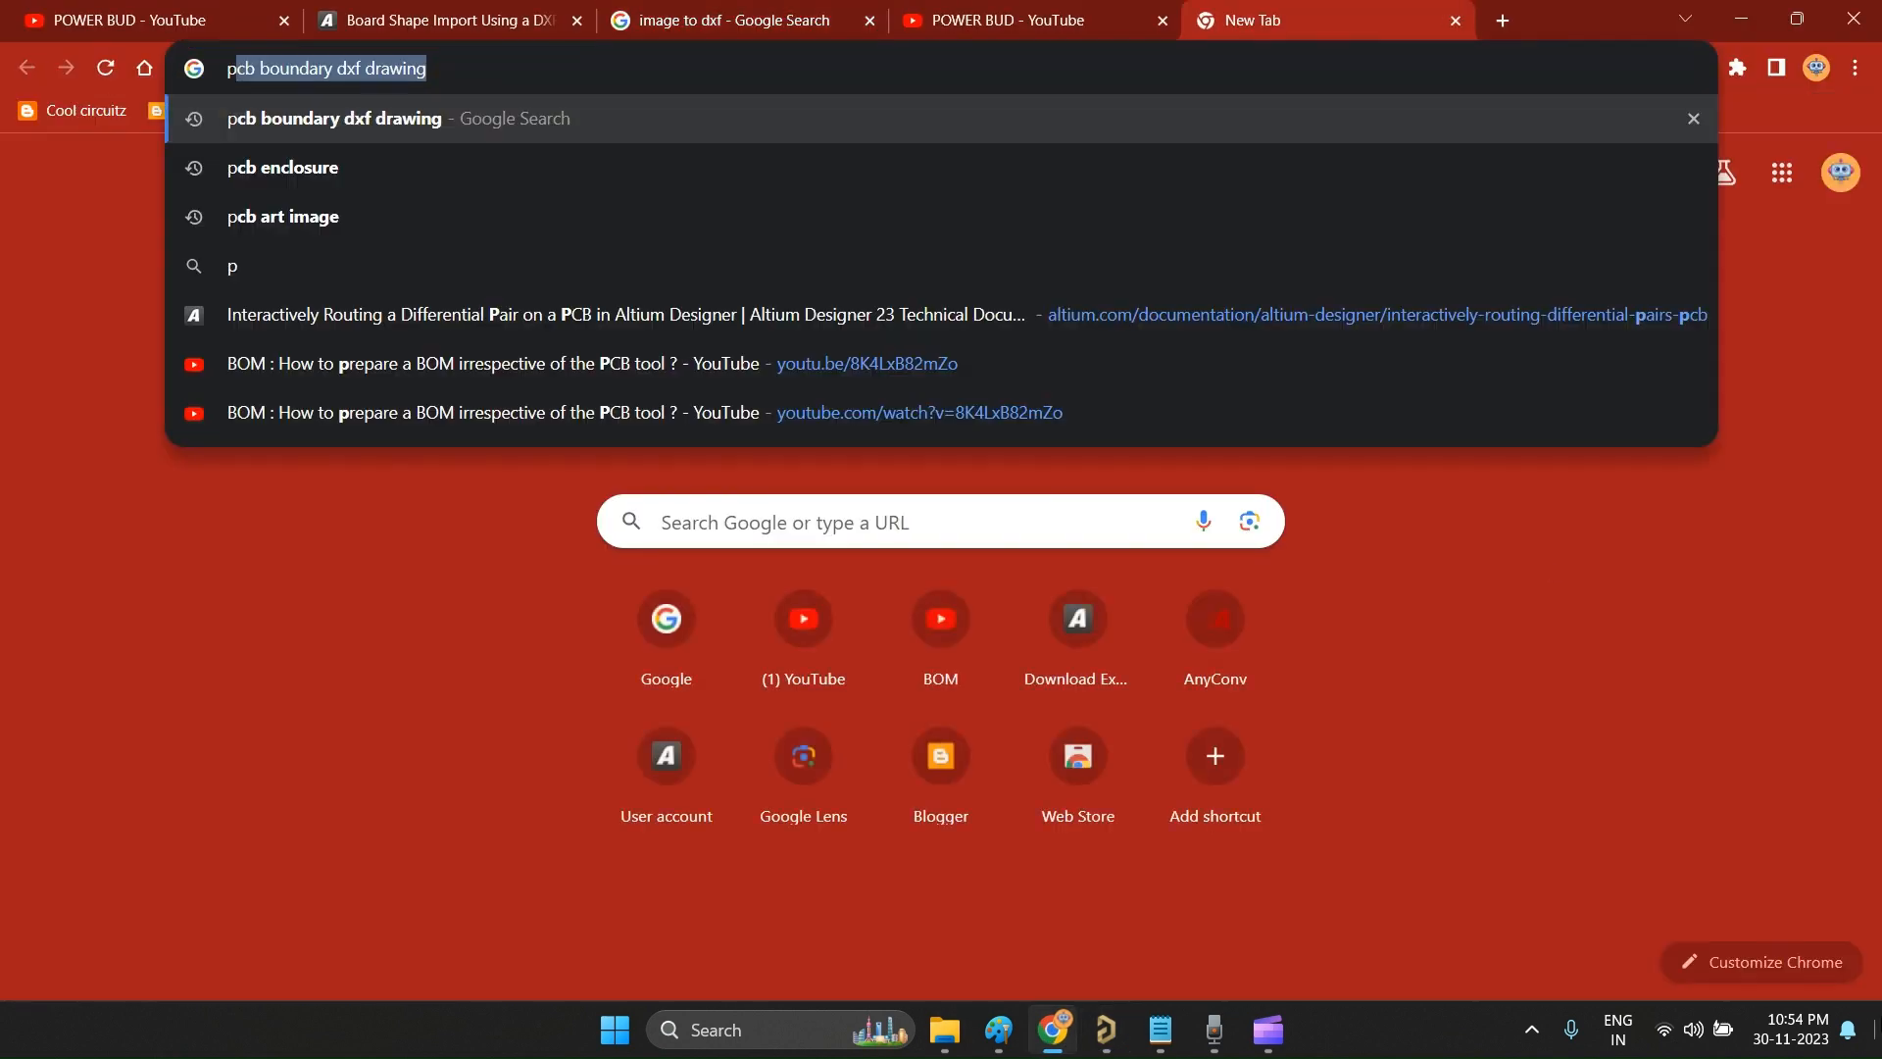
type("cb image a")
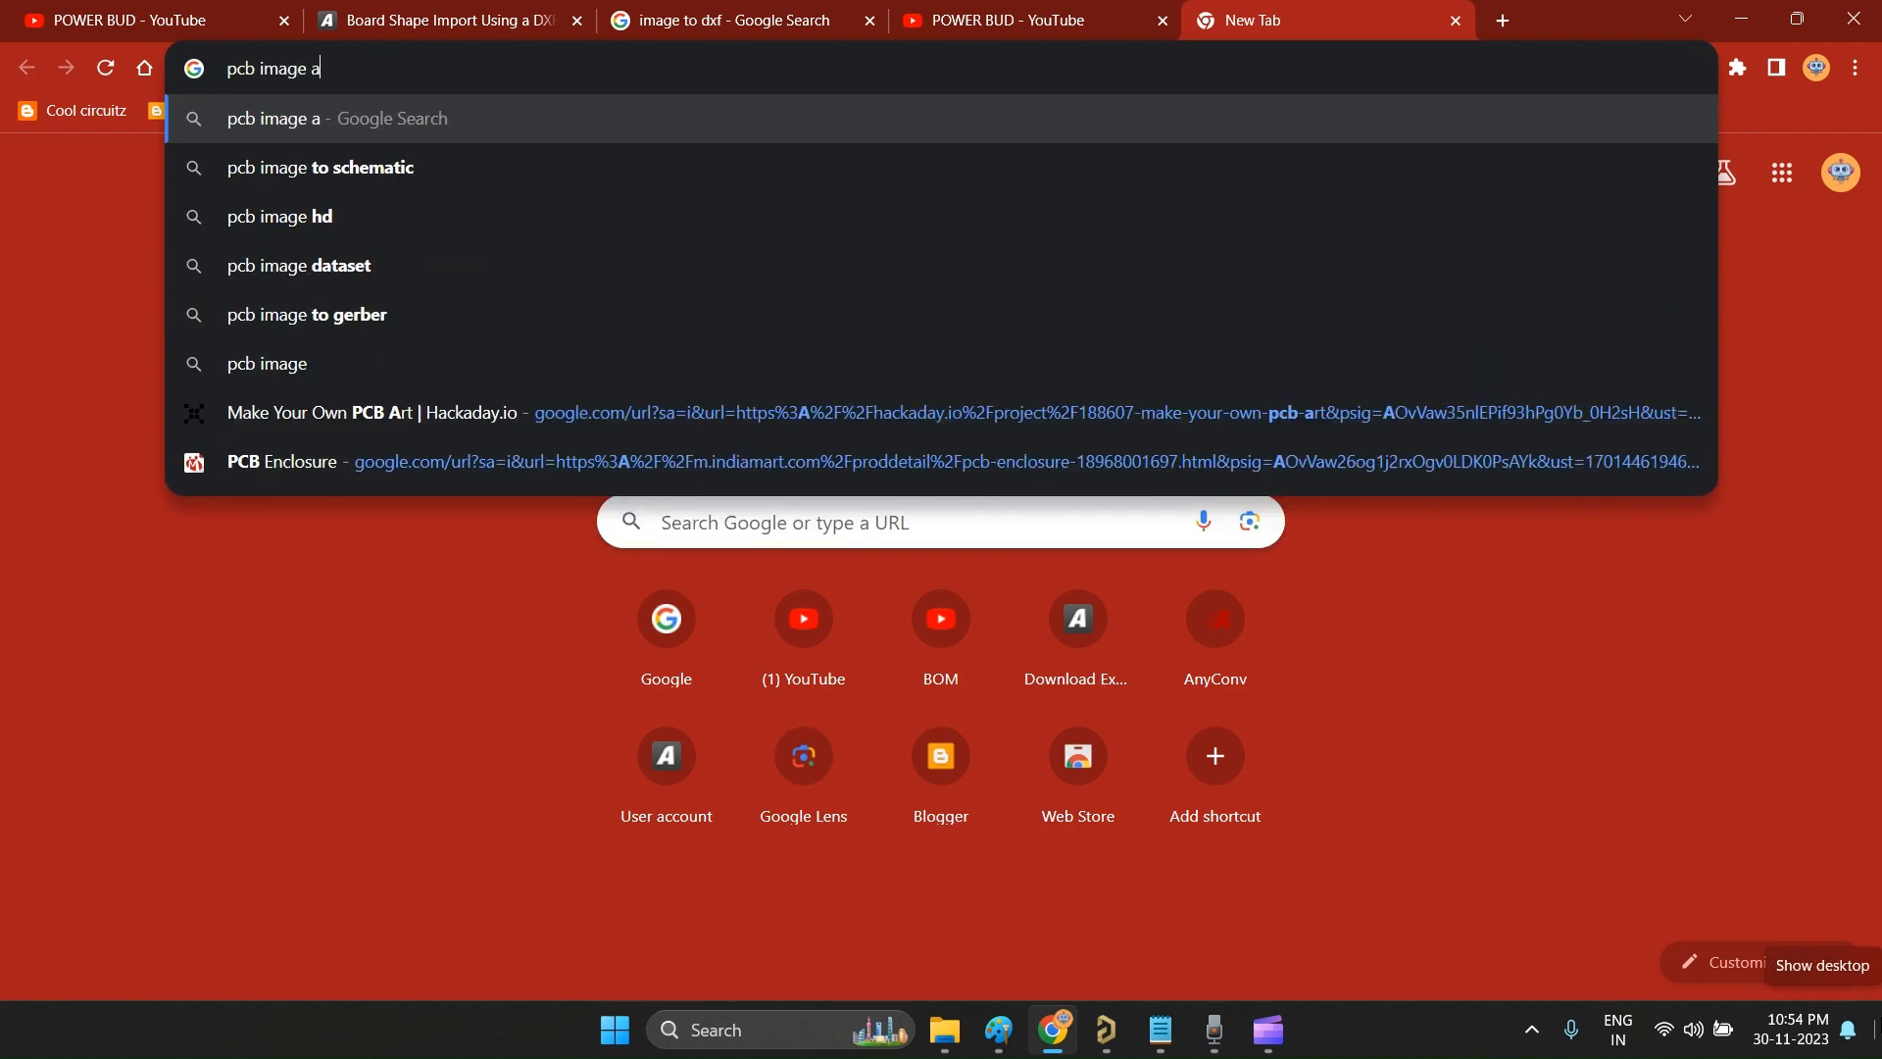
type("rt")
key("Return")
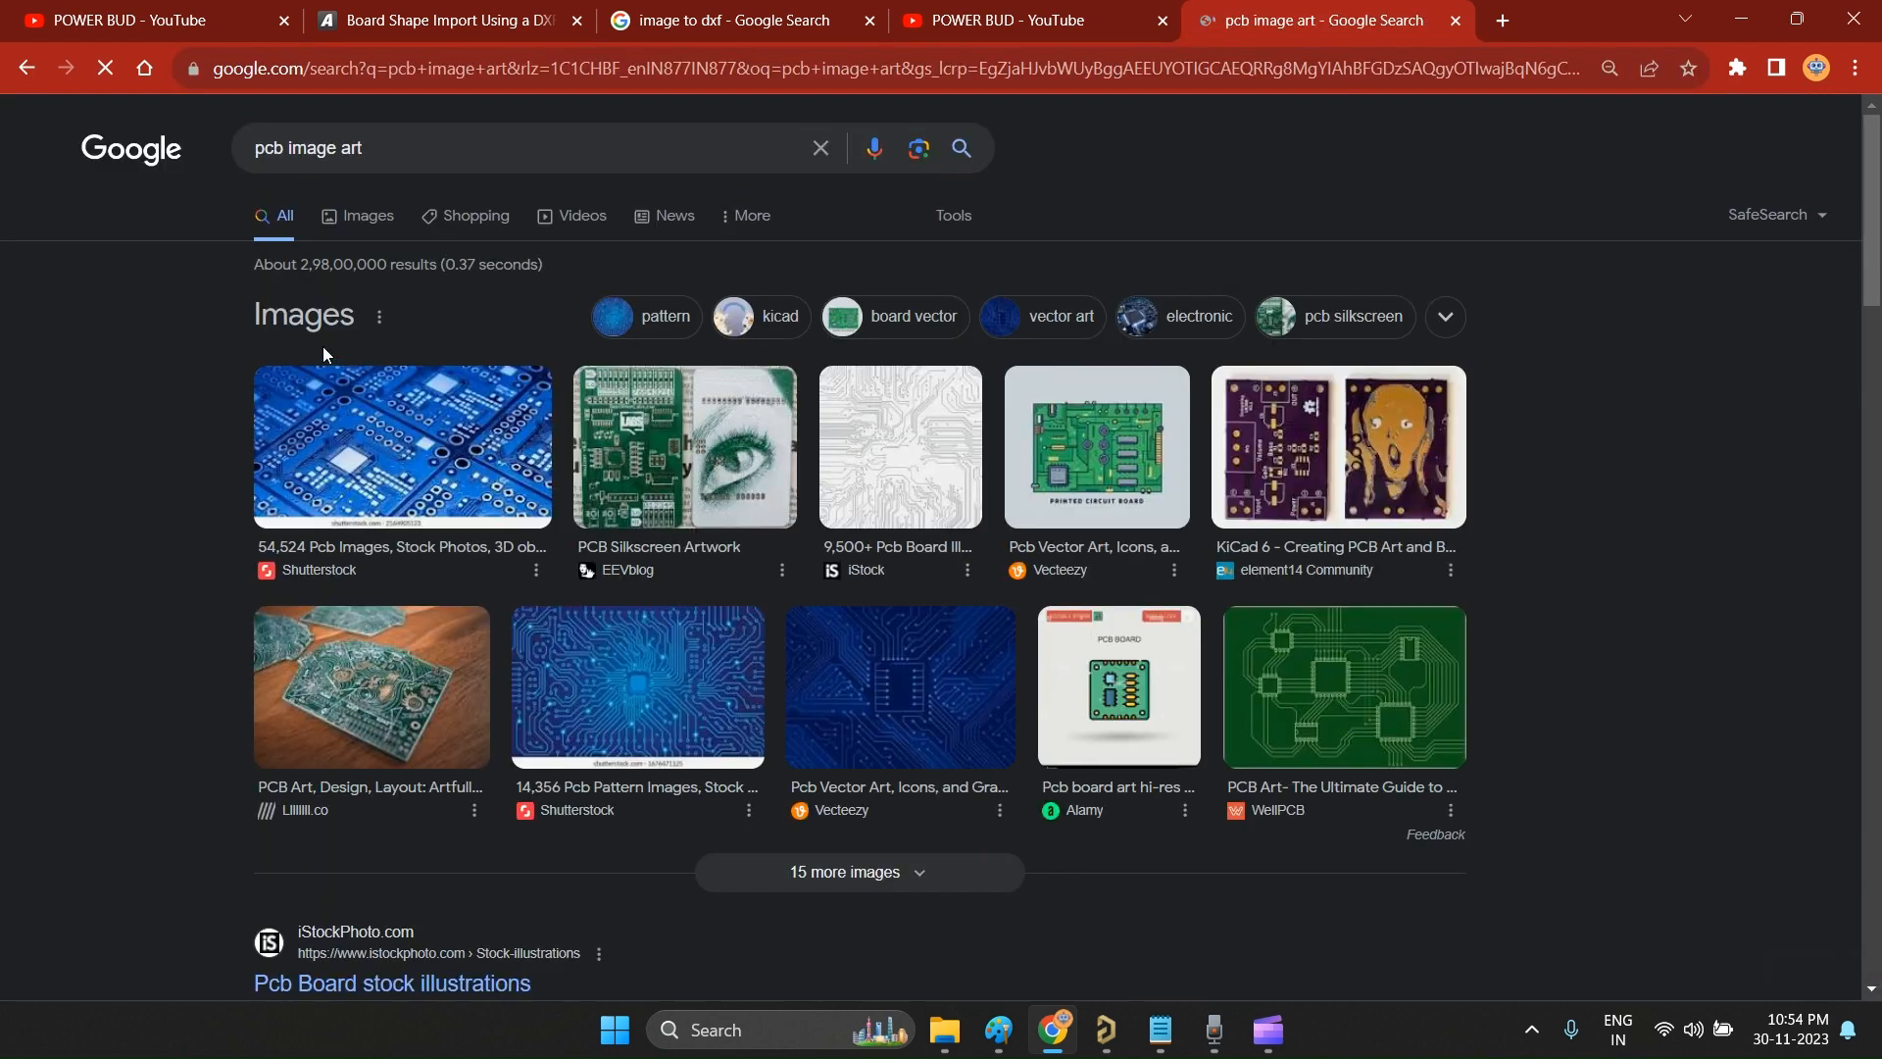
Step: Browse the PCB art image results, previewing the PCB Silkscreen Artwork image and the bear-face design from Wokwi Makers Blog
left_click(608, 424)
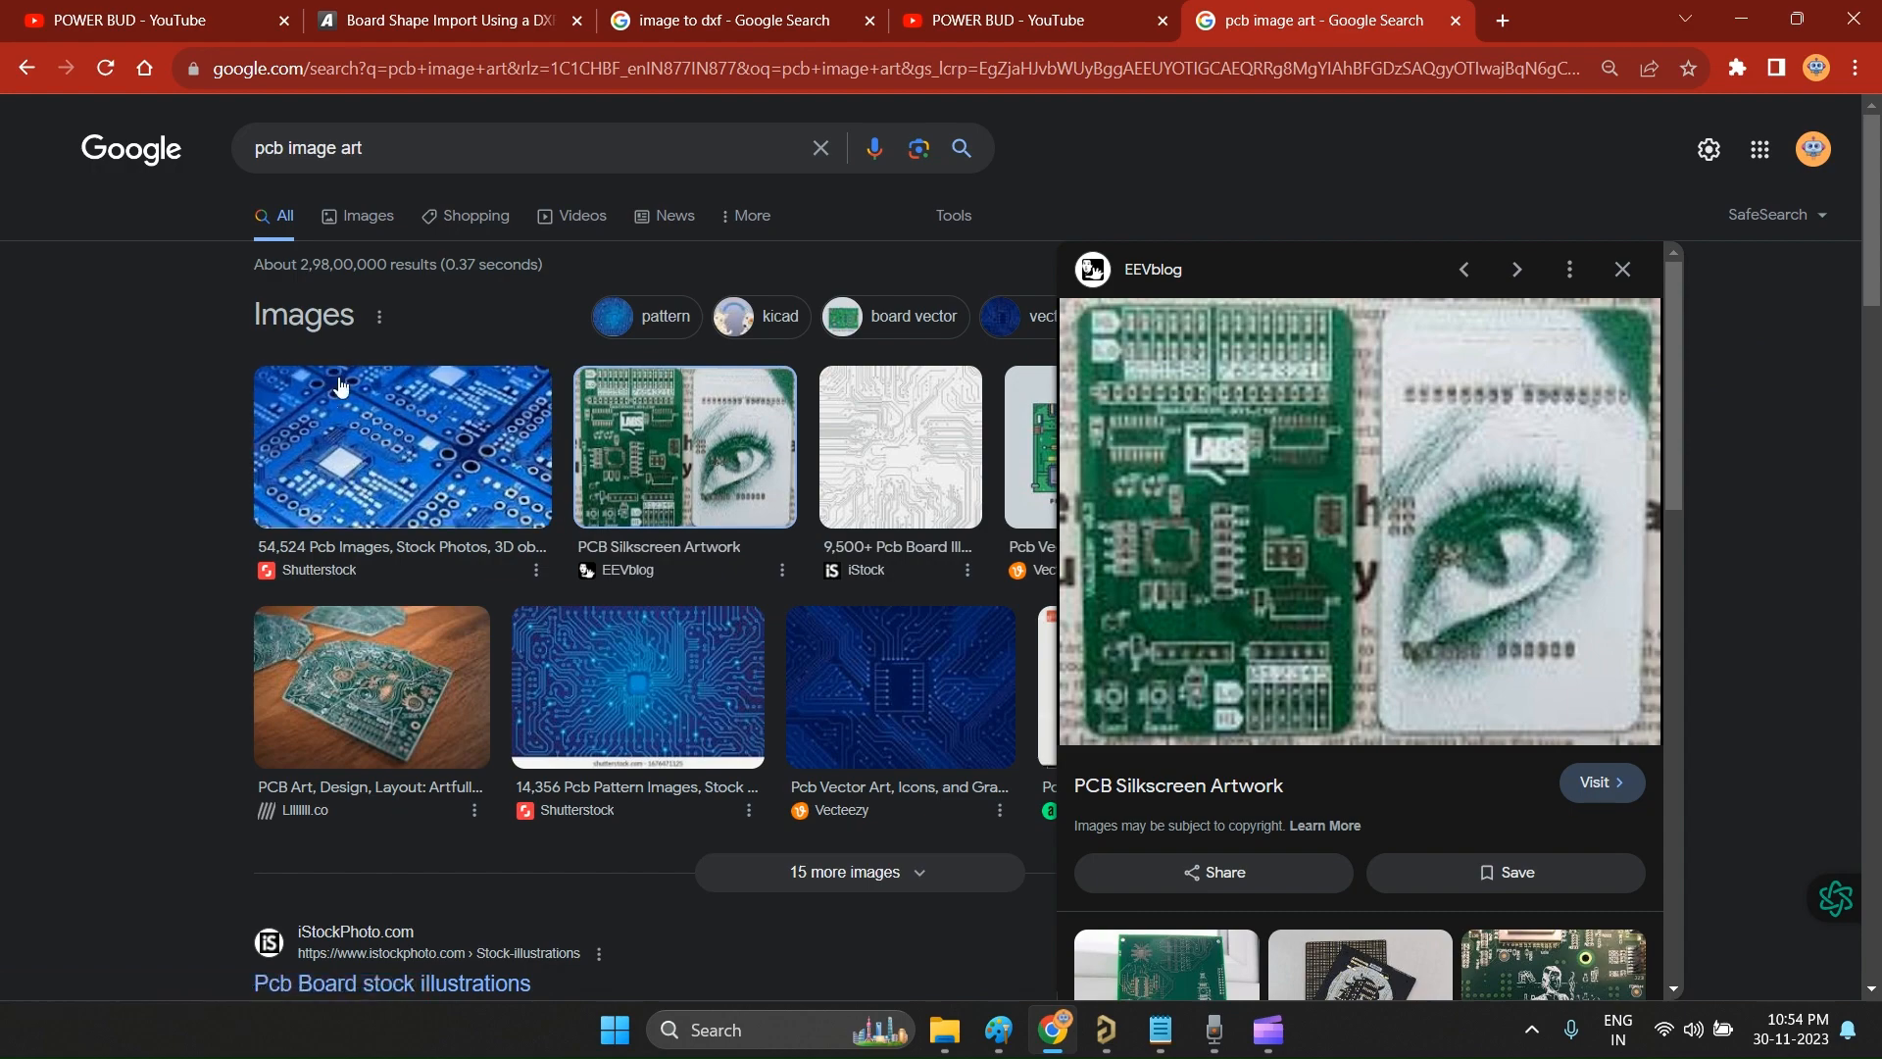
left_click(758, 338)
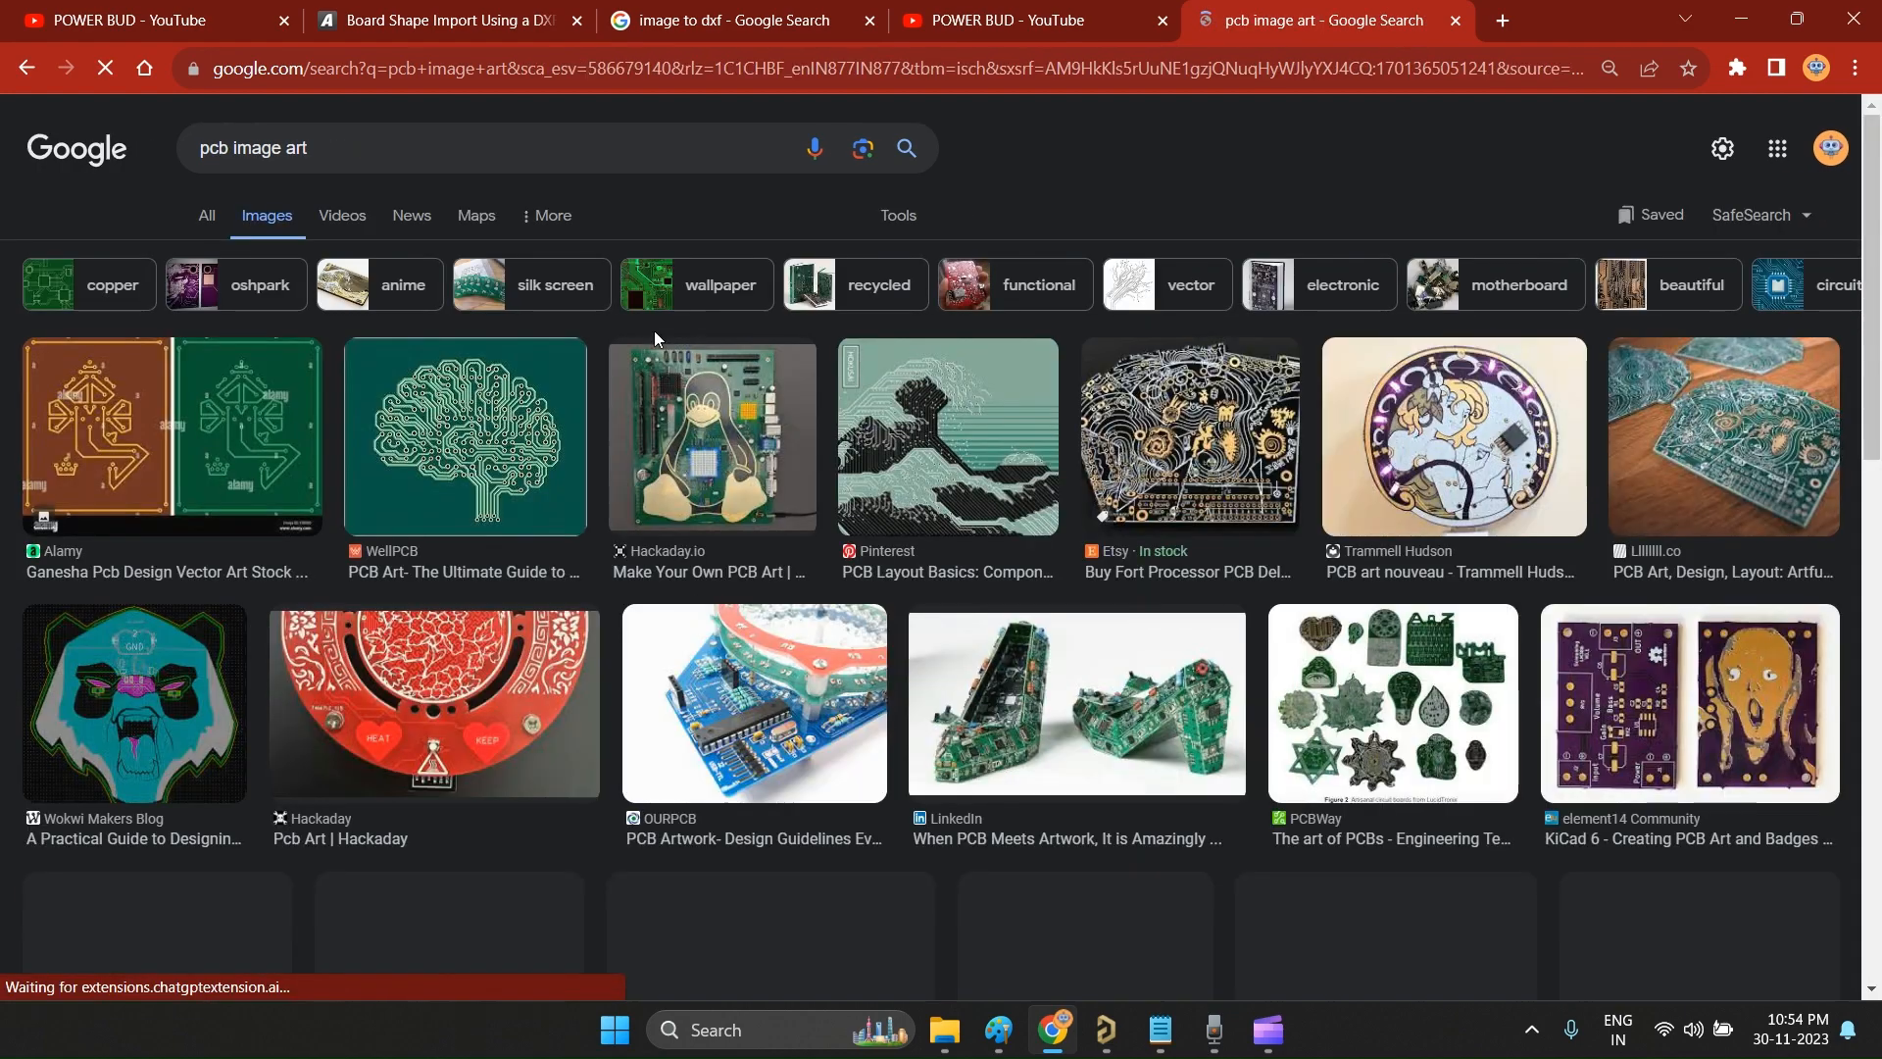
scroll(1001, 735, "down", 5)
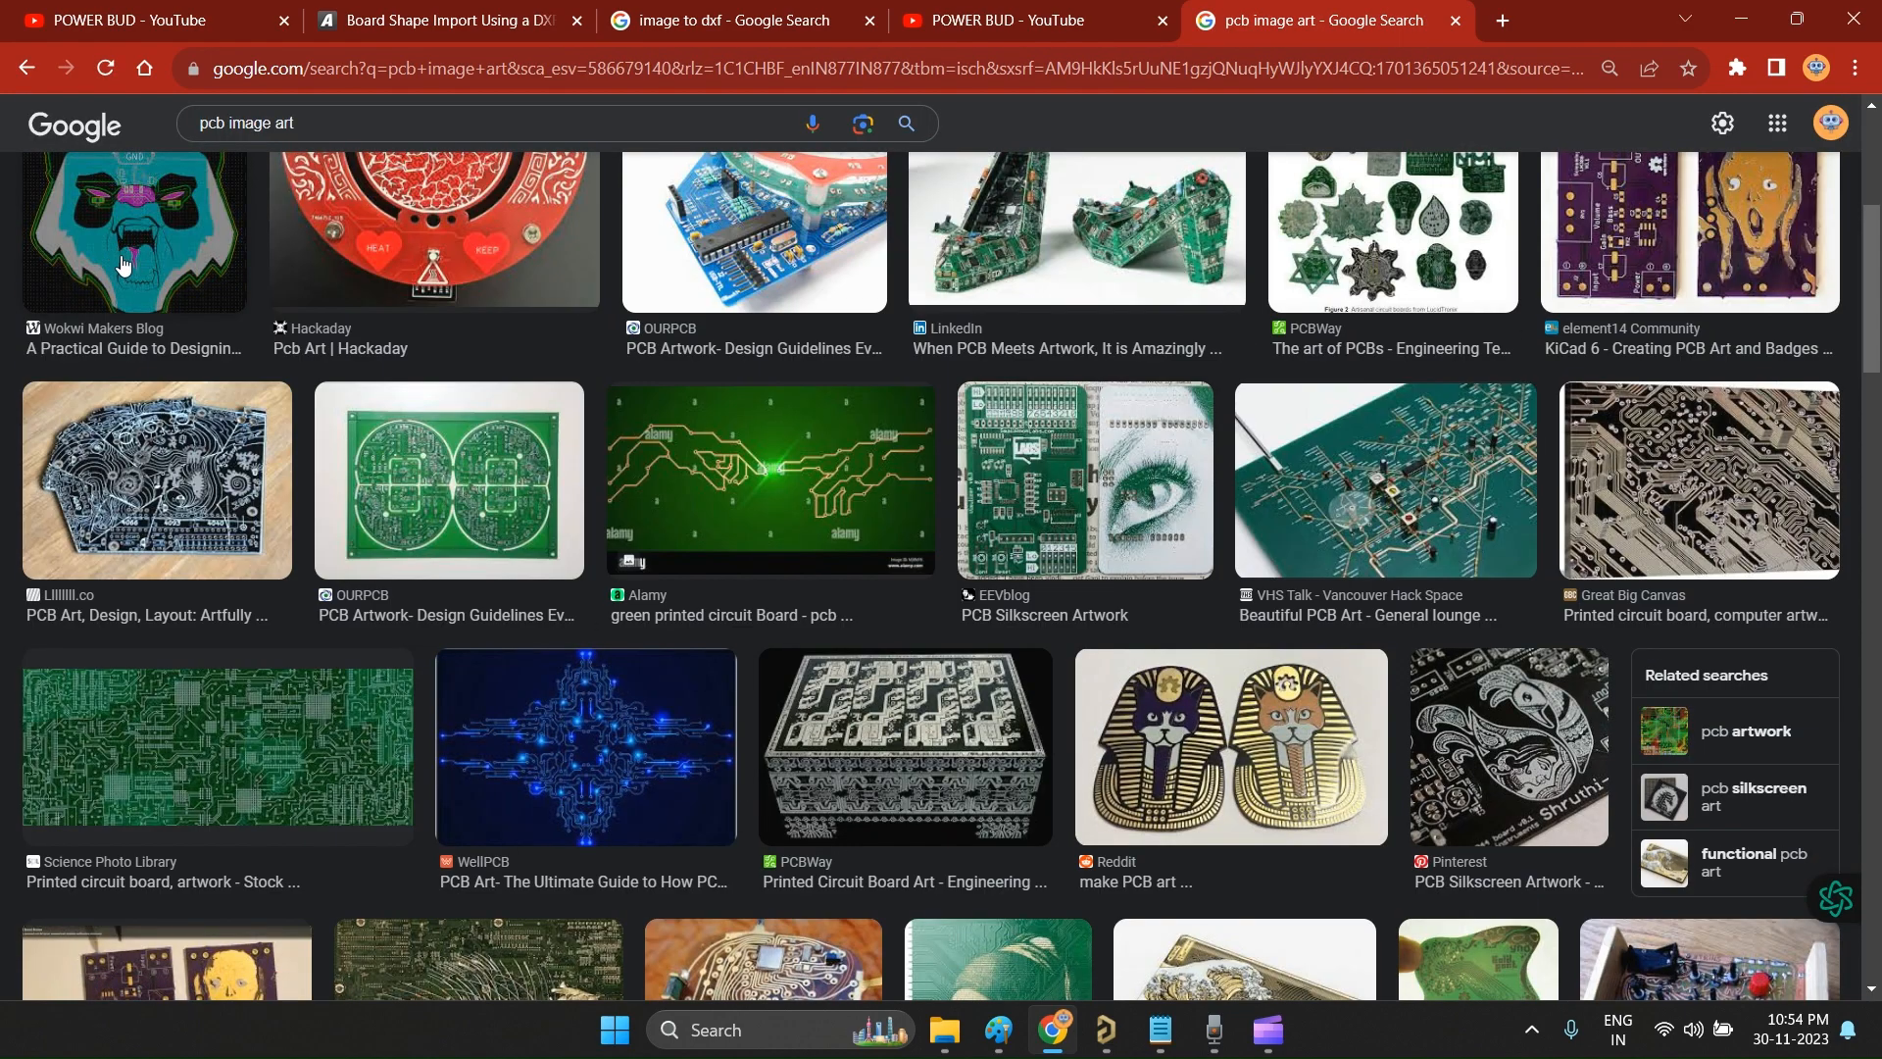
left_click(123, 265)
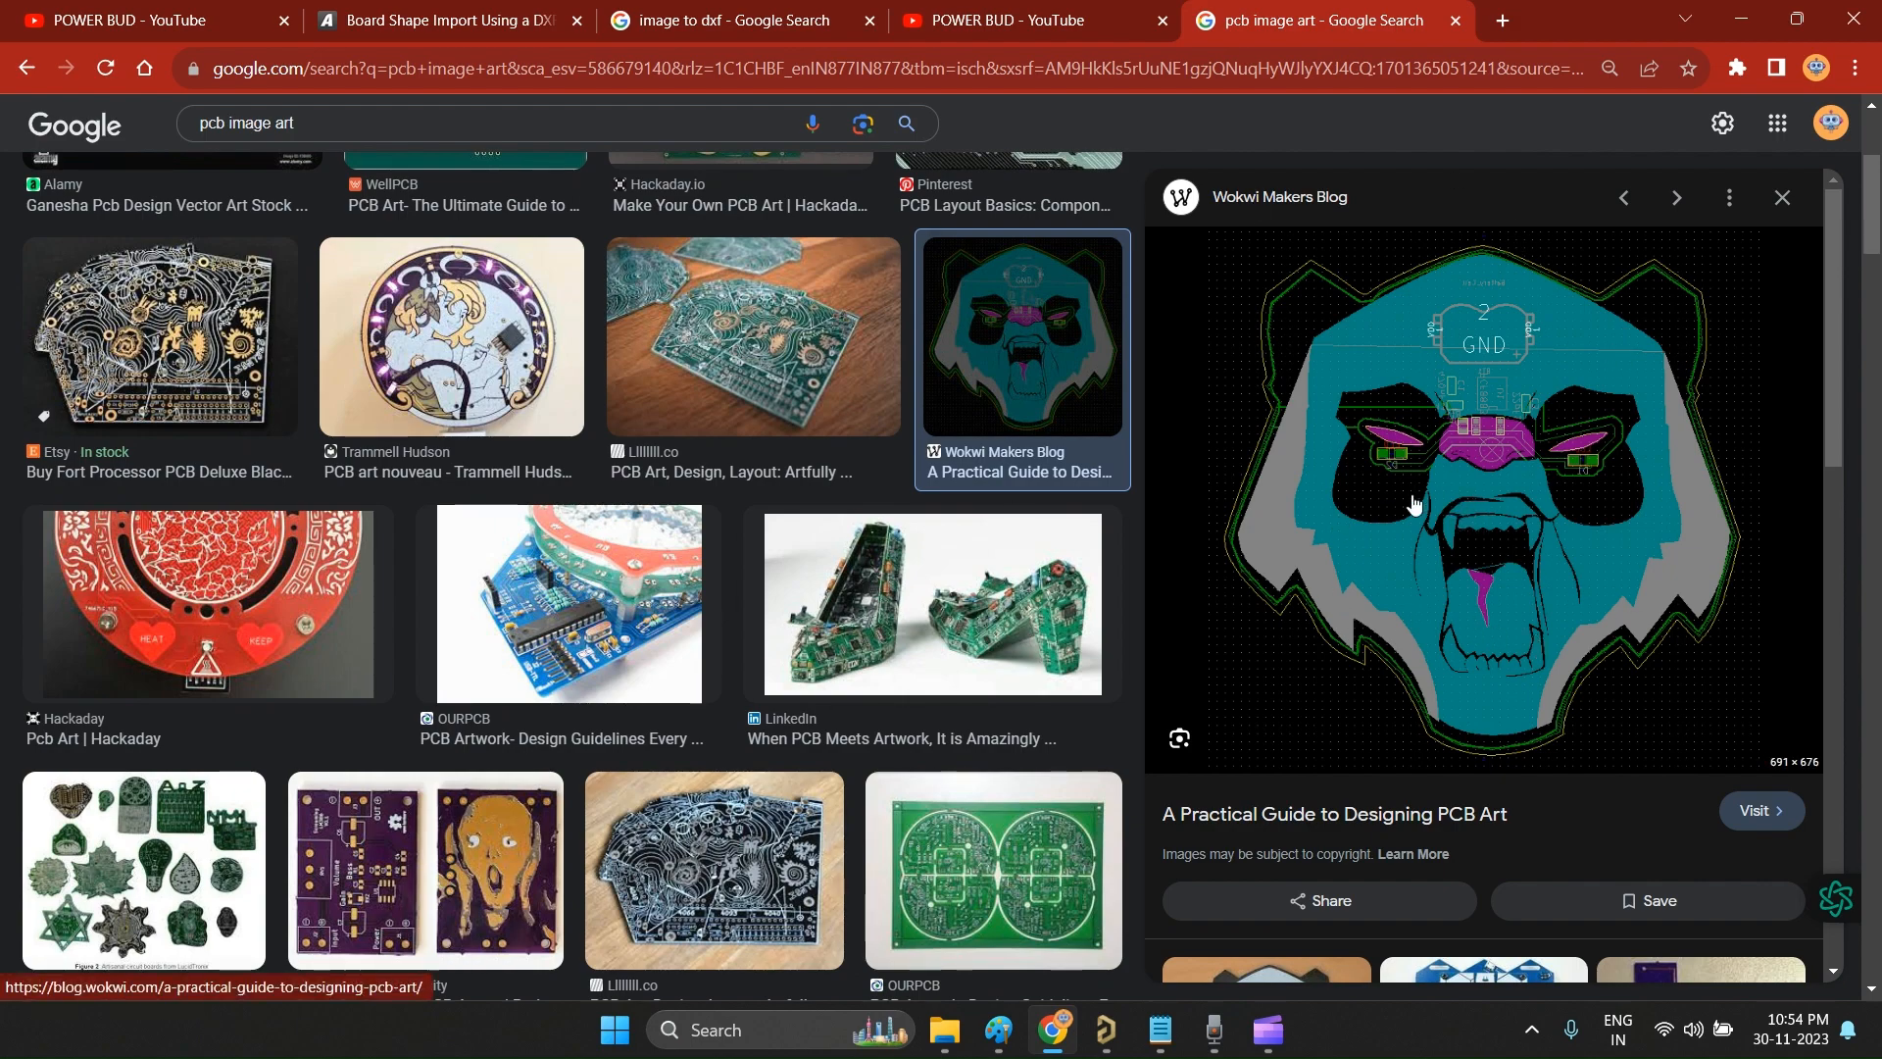
scroll(804, 759, "down", 6)
scroll(804, 760, "up", 10)
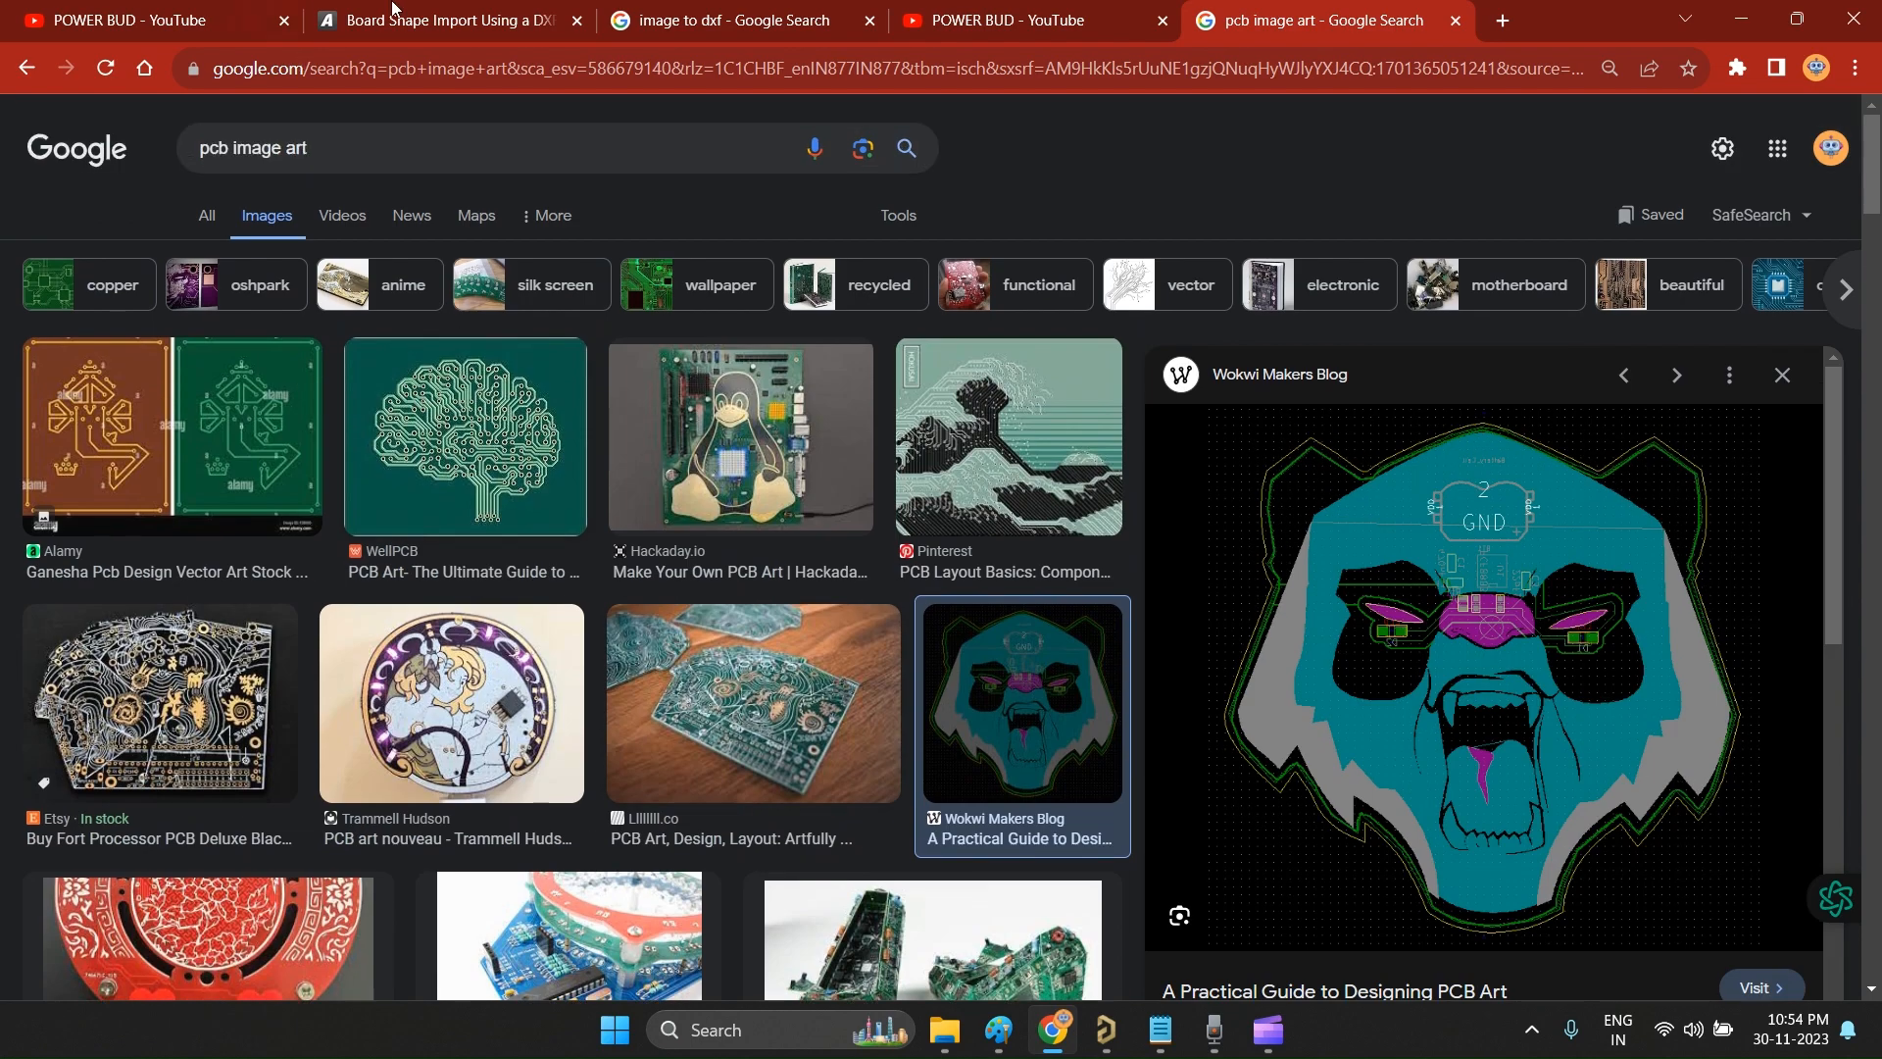
Step: Switch to the already open POWER BUD channel page on YouTube
left_click(215, 20)
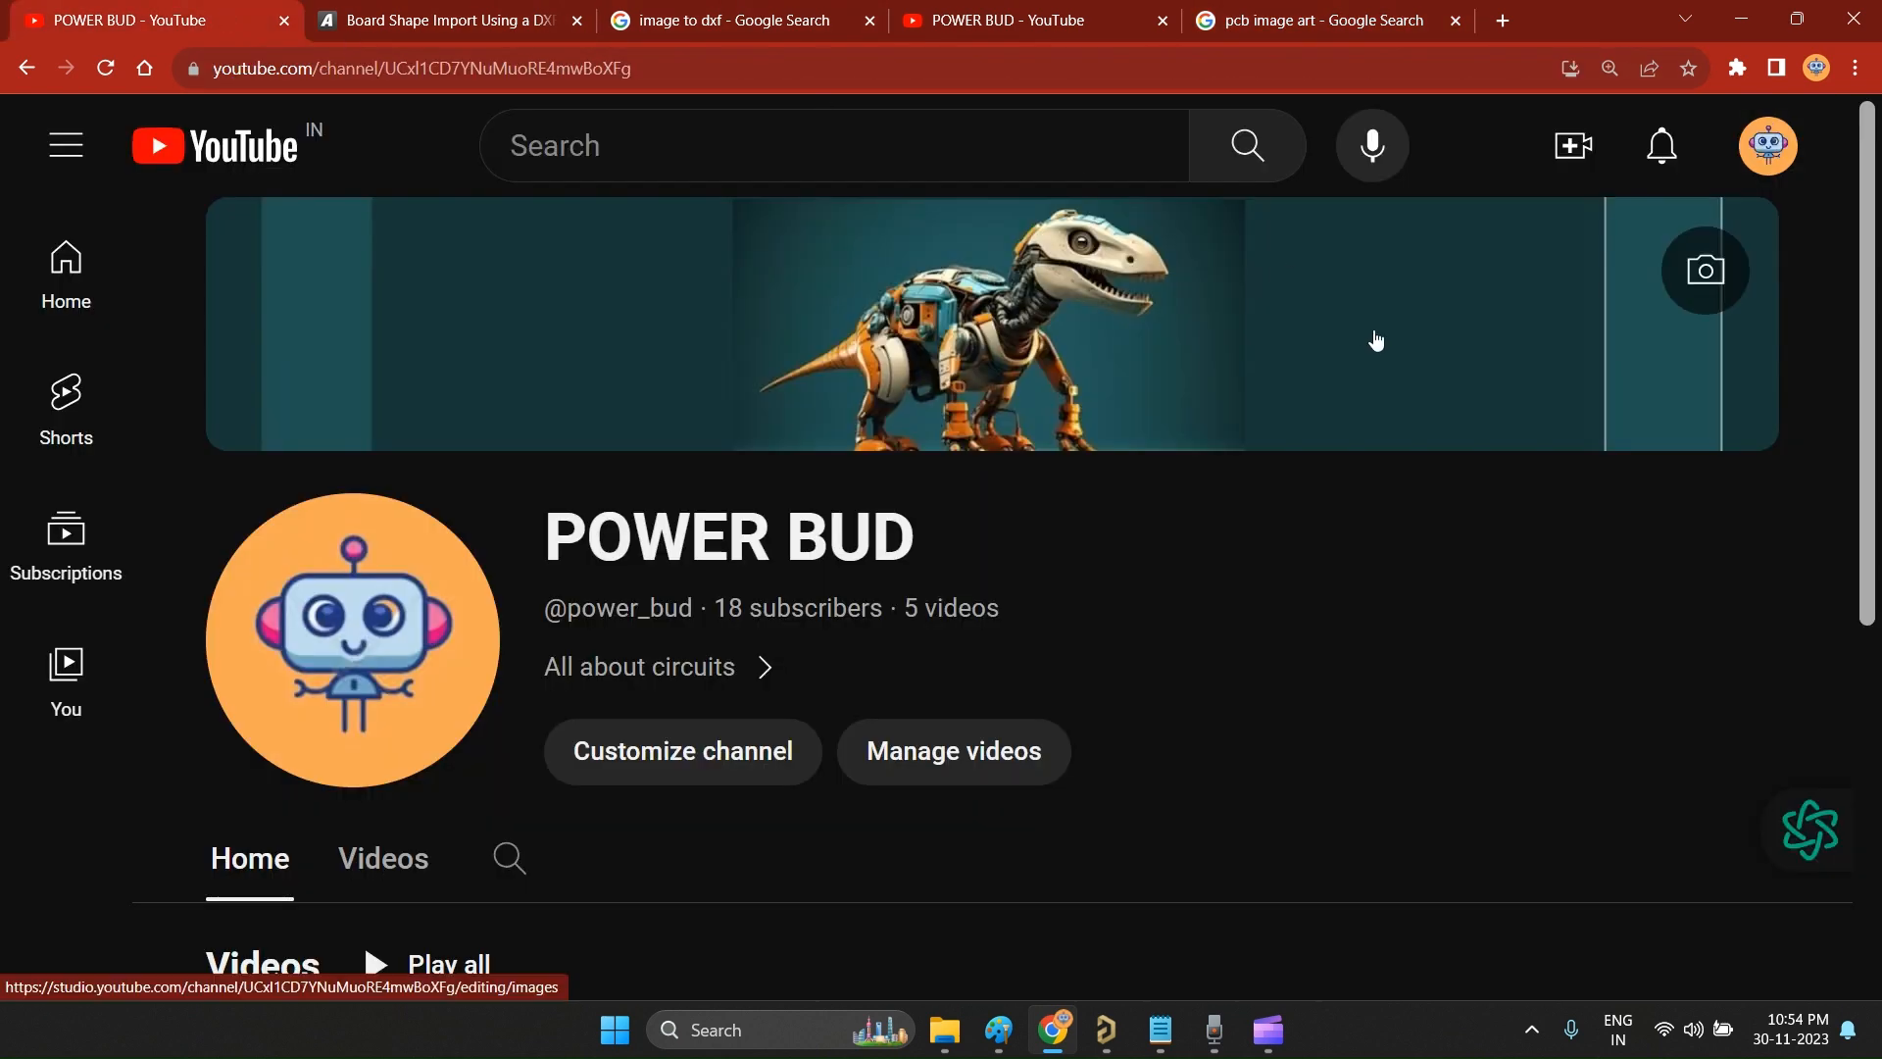